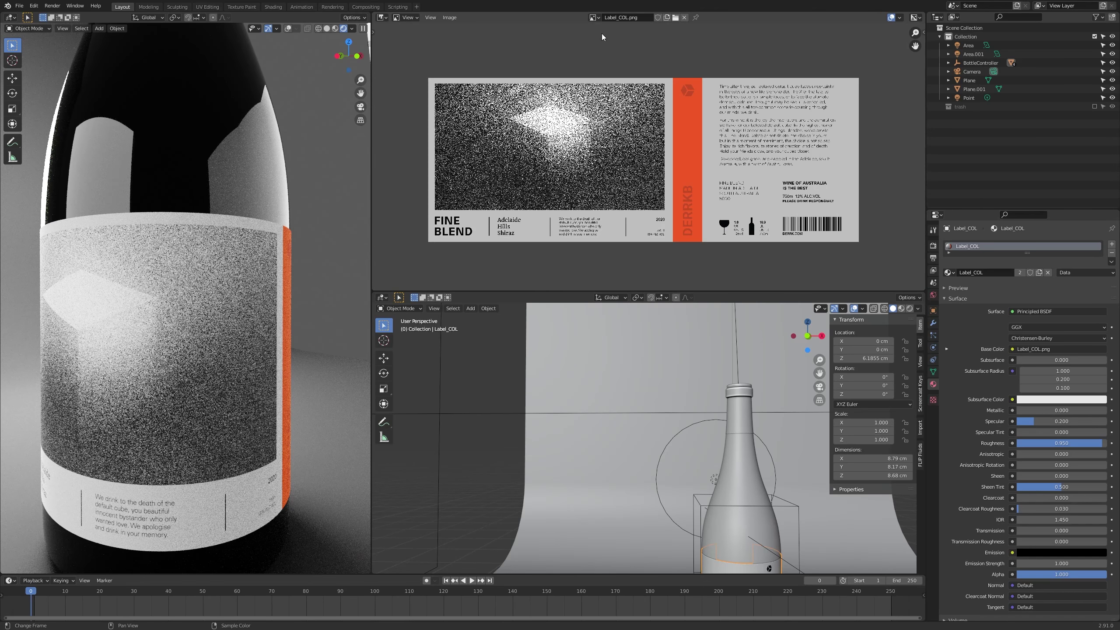
Switch the image editor area showing the label artwork to the shader editor with the Label_COL material's nodes.
left_click(594, 17)
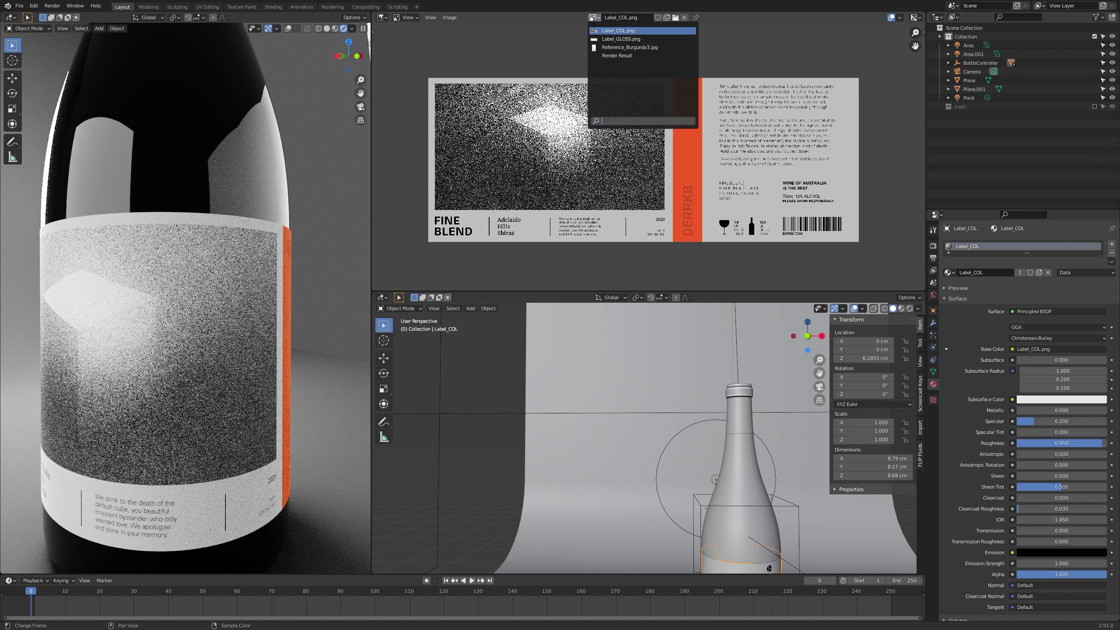
left_click(382, 17)
left_click(397, 90)
middle_click_drag(528, 168, 545, 168)
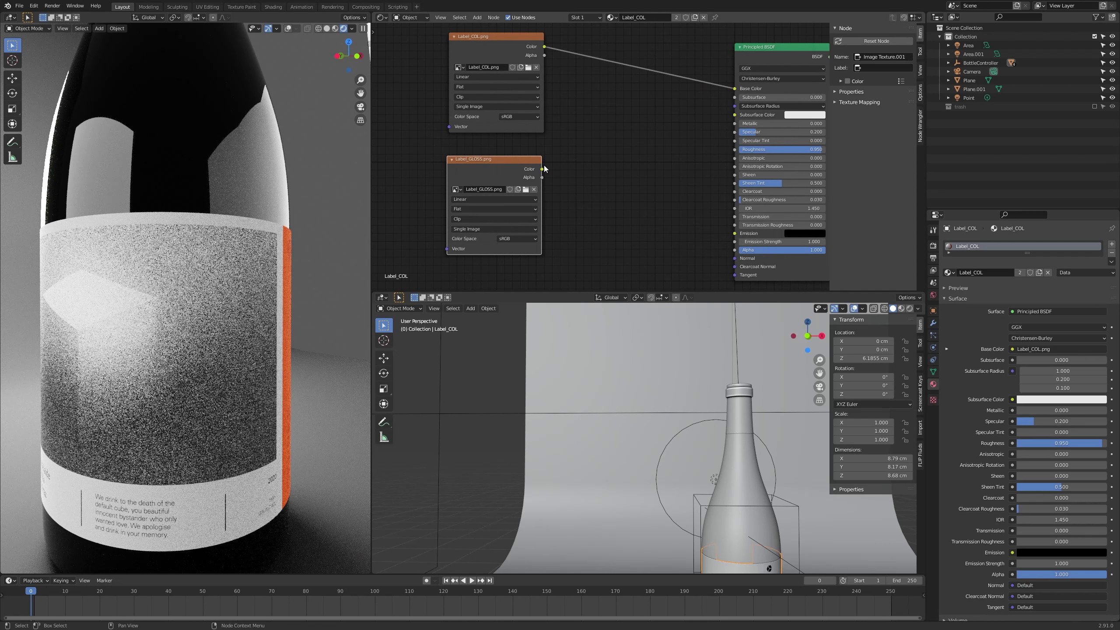
scroll(603, 177, "up", 3)
scroll(603, 181, "down", 2)
mouse_move(199, 327)
middle_mouse_down()
mouse_move(246, 325)
mouse_move(214, 329)
middle_mouse_up()
scroll(214, 329, "down", 4)
scroll(214, 329, "down", 1)
scroll(822, 248, "down", 2)
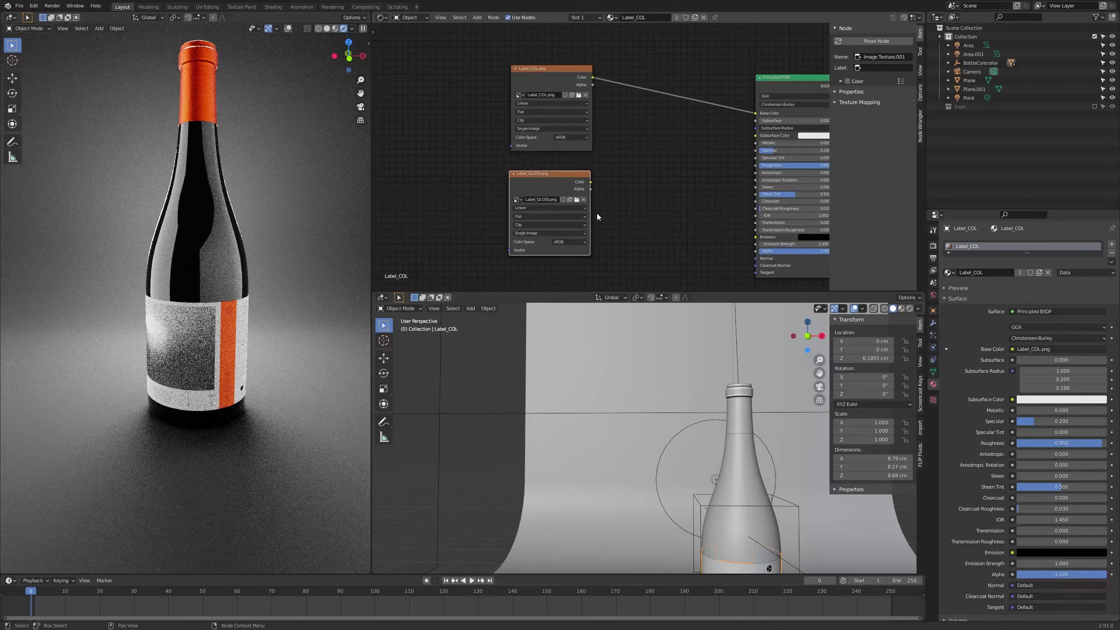
Search the add-ons in the preferences for "node" to check that Node Wrangler is enabled, and close the preferences.
left_click(34, 5)
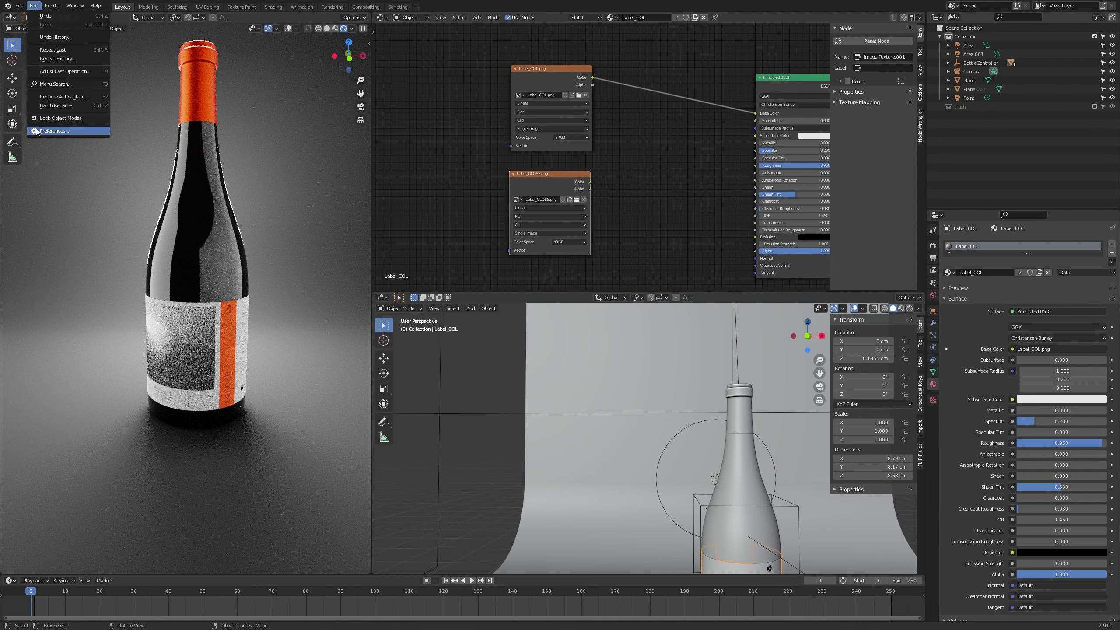
left_click(65, 133)
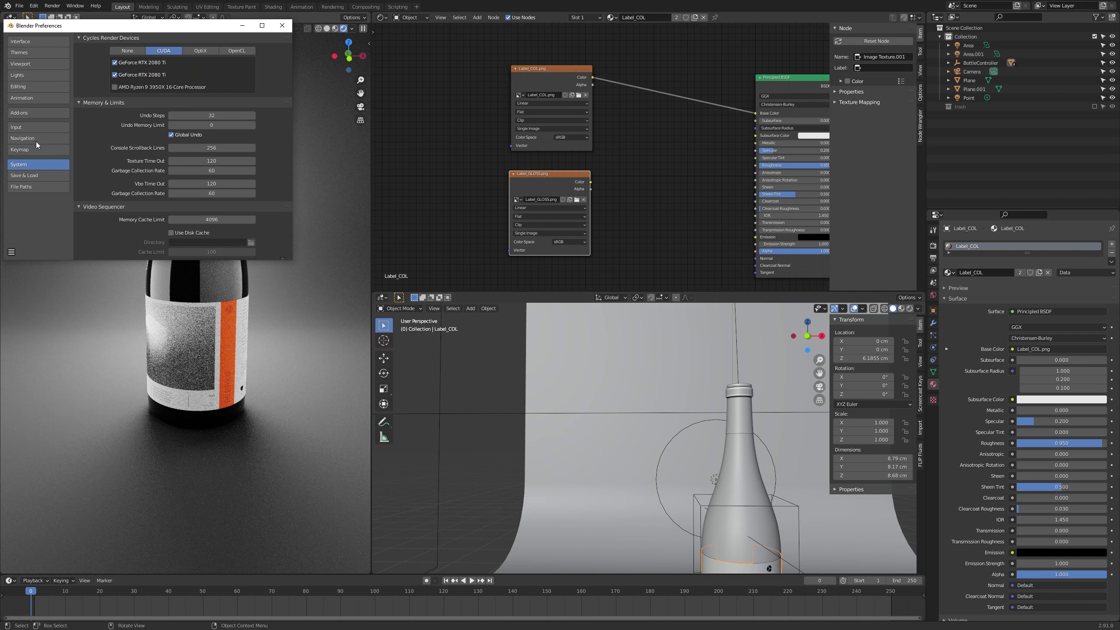
left_click(38, 113)
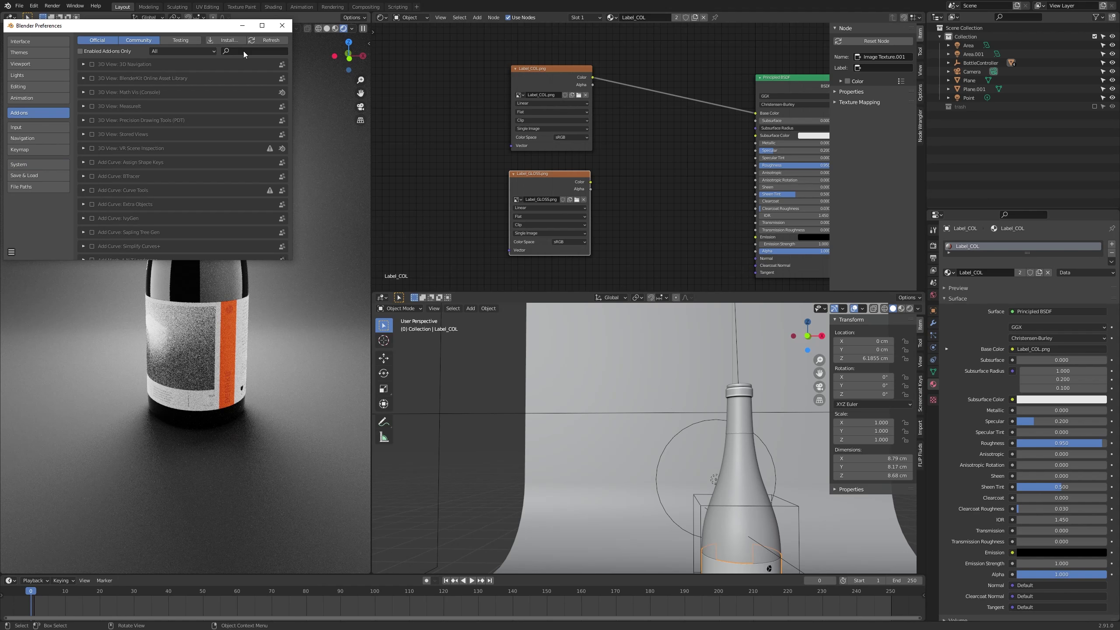
left_click(252, 51)
type("node")
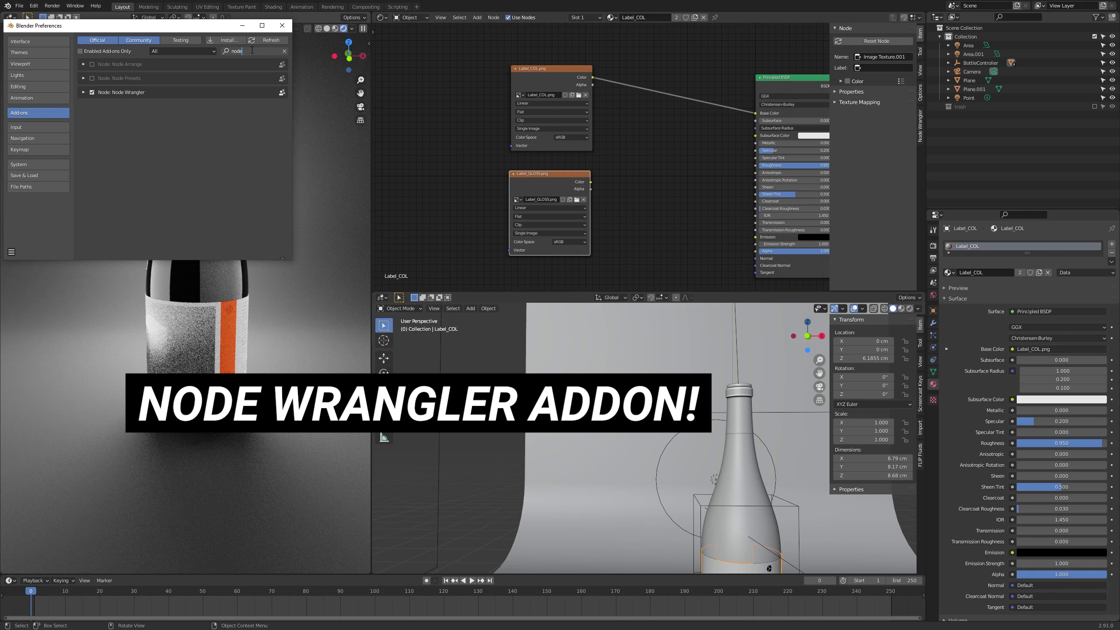
left_click(282, 27)
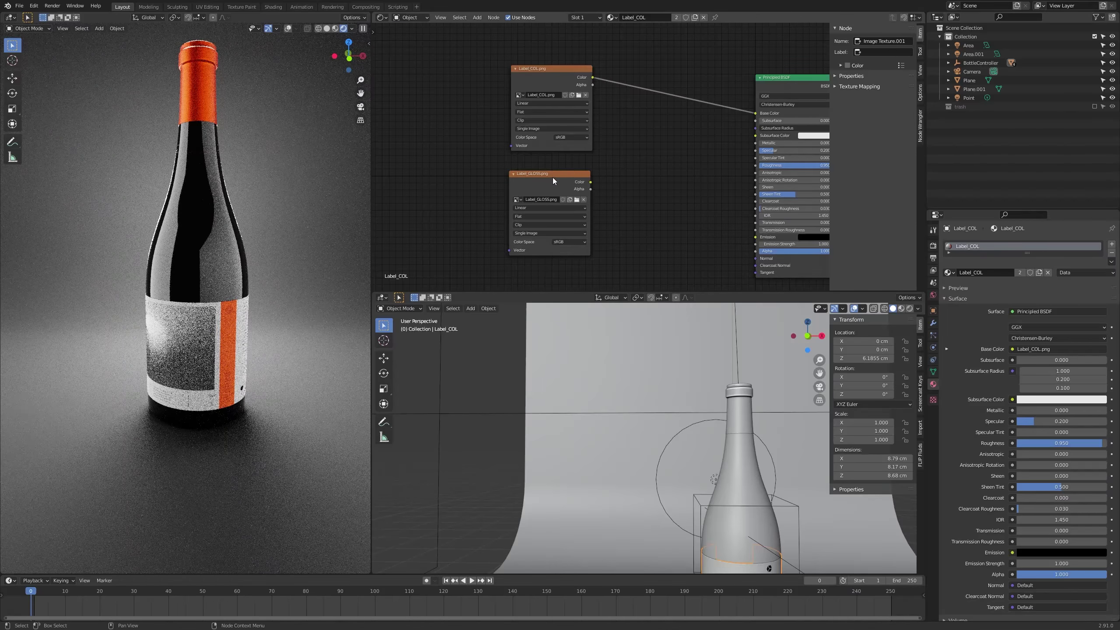
Preview the Label_GLOSS.png texture directly on the bottle and examine its black and white areas around the label.
key("Home")
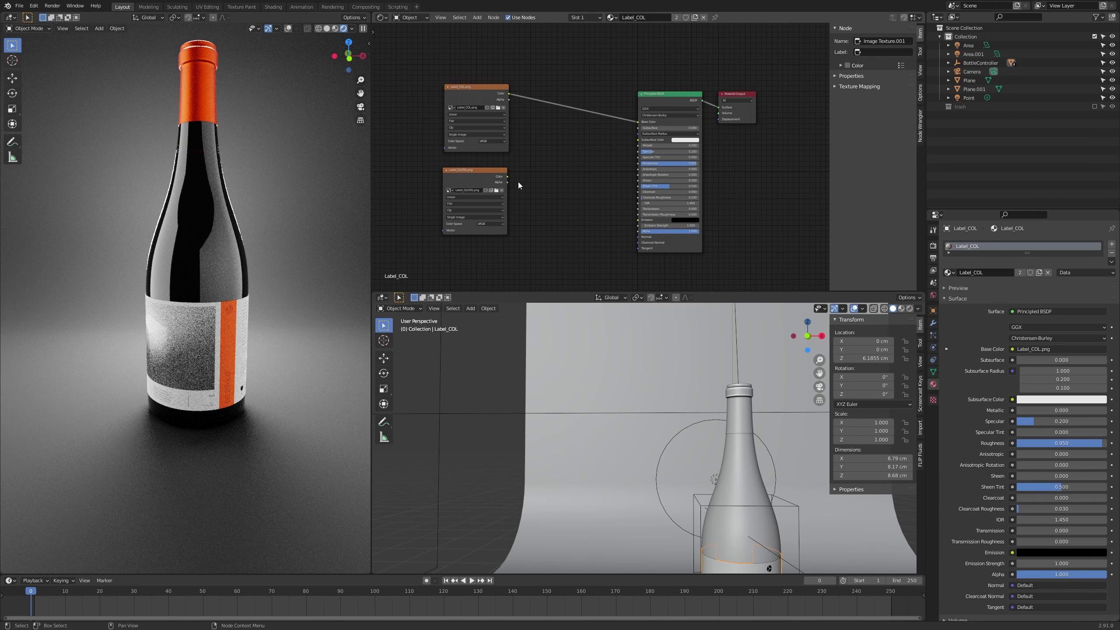
left_click(477, 171, "ctrl+shift")
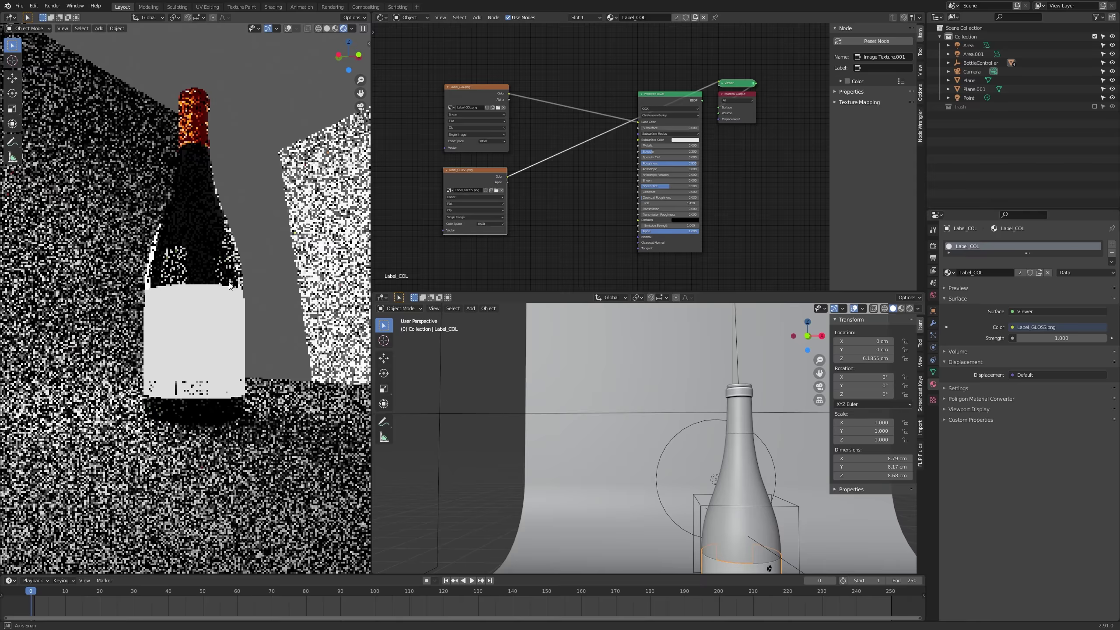
scroll(219, 347, "up", 3)
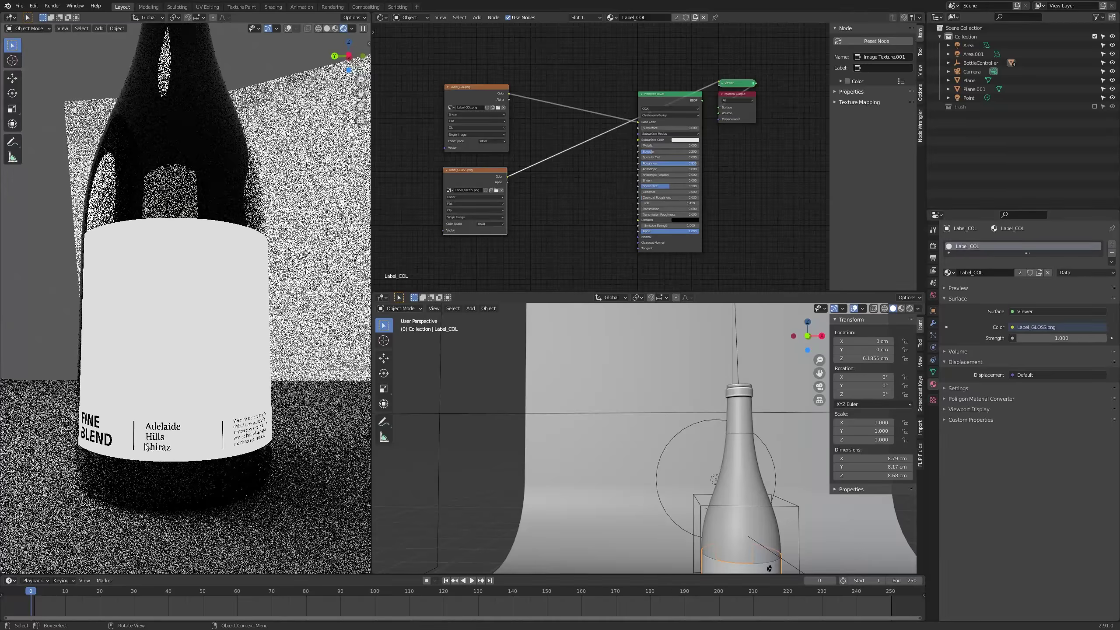
middle_click_drag(230, 435, 156, 431)
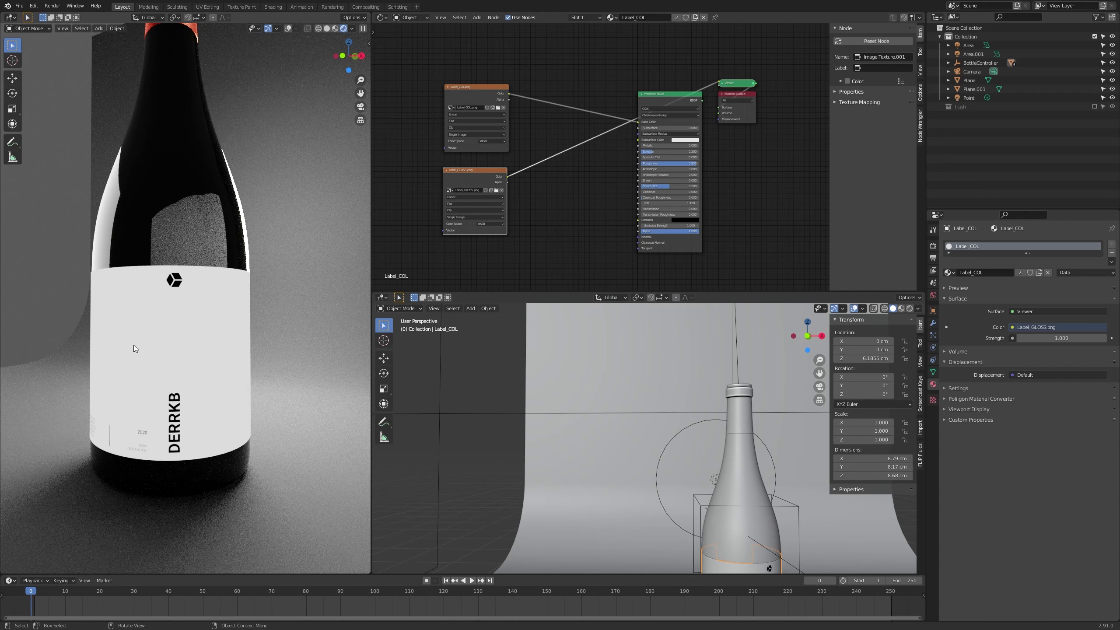
middle_click_drag(133, 345, 224, 346)
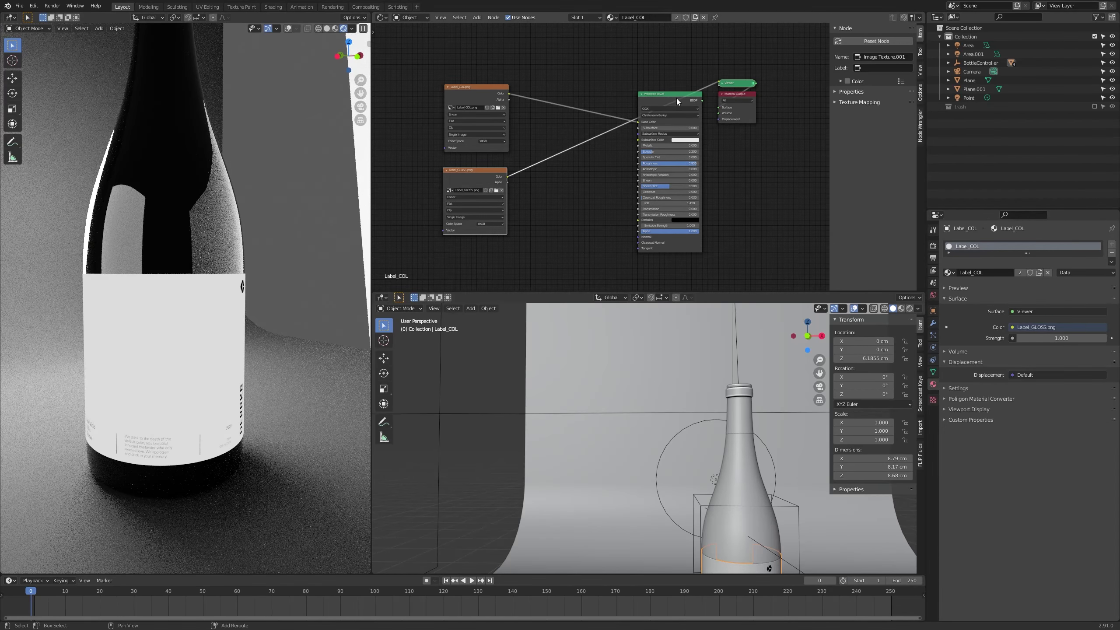
Restore the Principled BSDF as the material output and connect the Label_GLOSS.png Color to its Roughness input.
left_click(676, 98, "ctrl+shift")
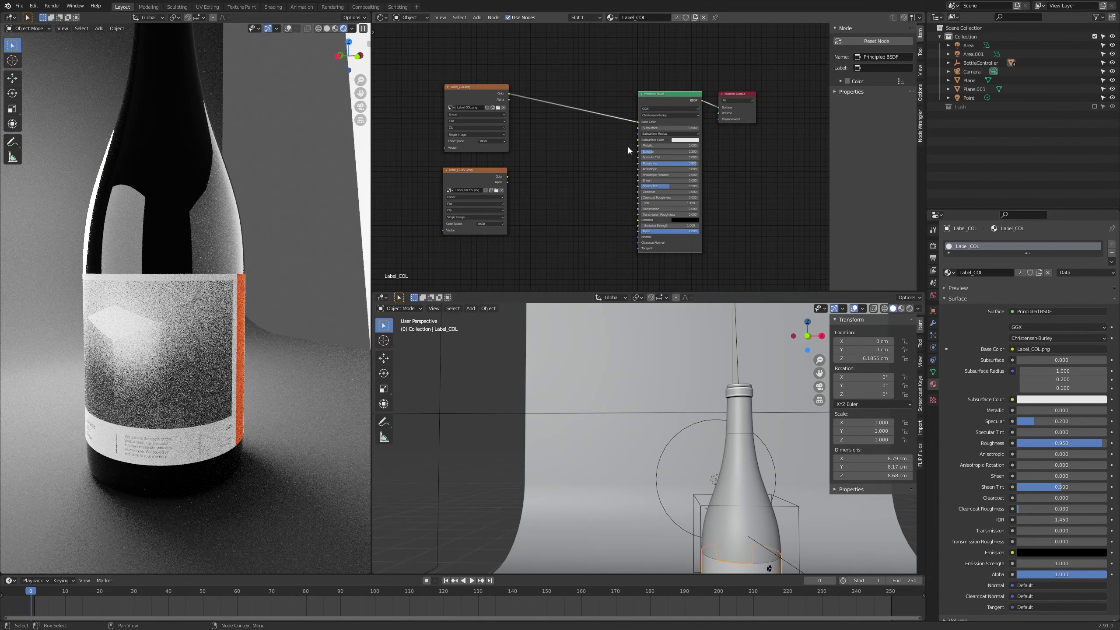
left_click_drag(508, 176, 638, 163)
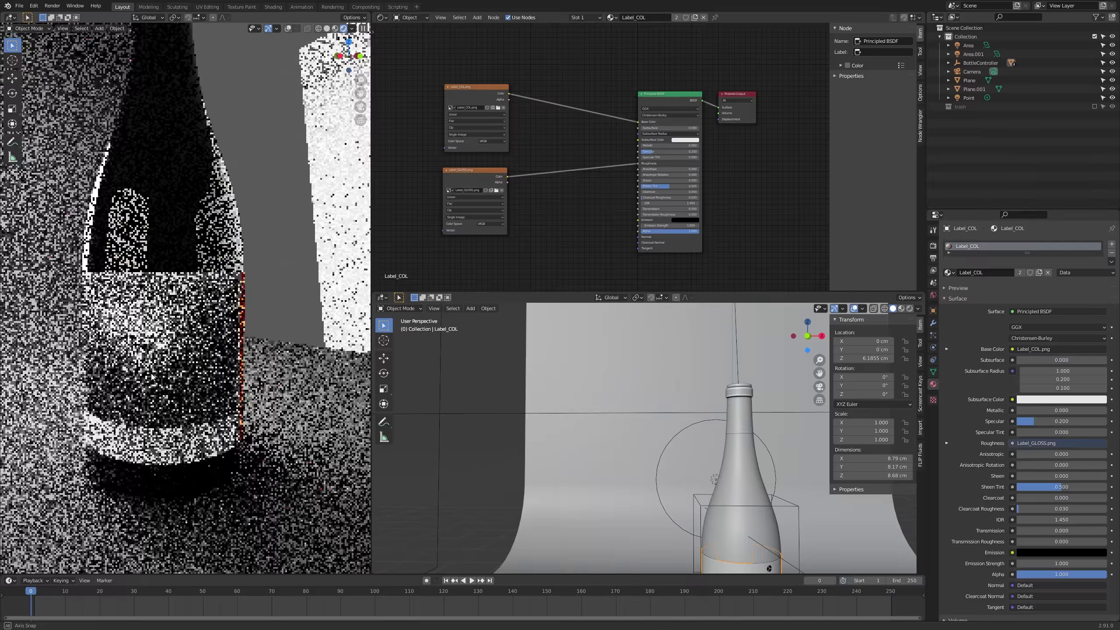
Examine how the logo on the label's orange stripe reflects light in the rendered view.
middle_click_drag(132, 397, 8, 437)
middle_click_drag(271, 328, 286, 369, "shift")
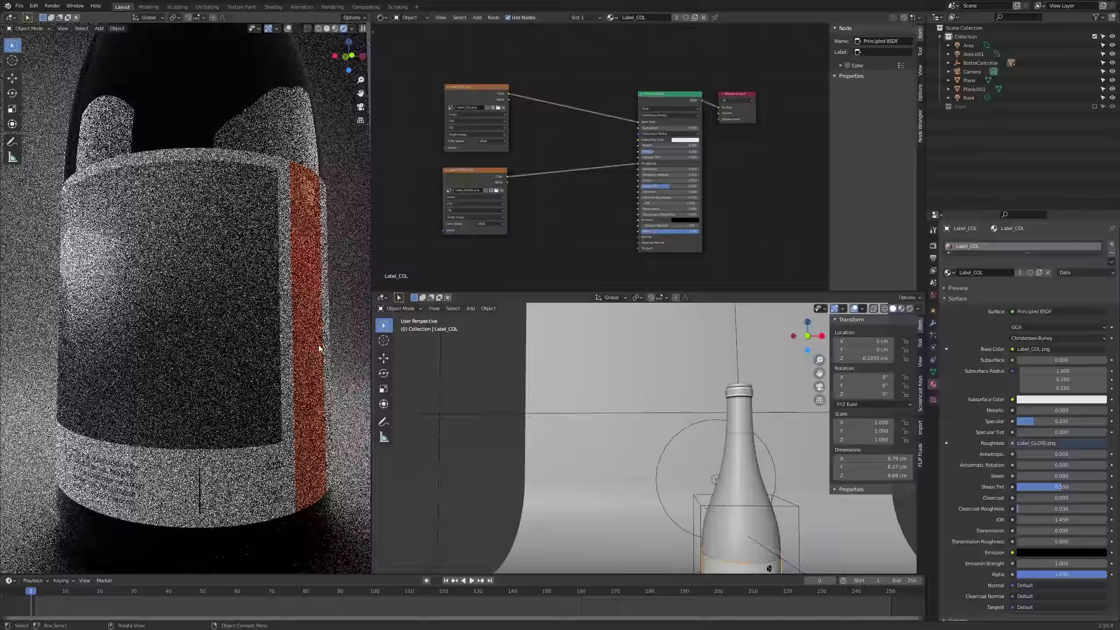
scroll(321, 193, "up", 3)
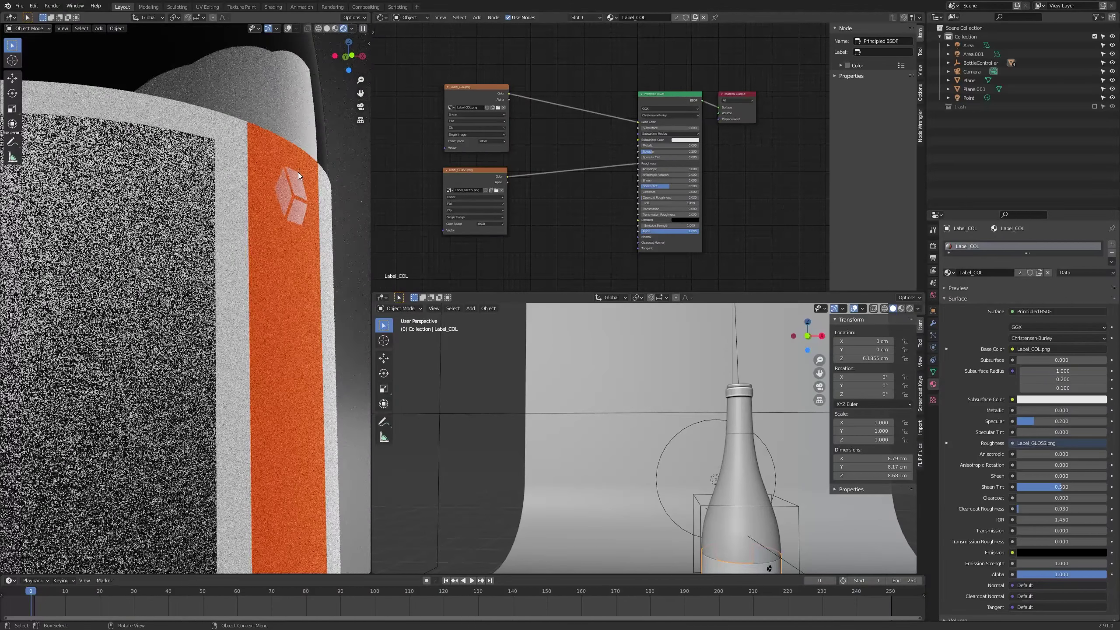
scroll(286, 229, "down", 5)
middle_click_drag(286, 229, 159, 352)
scroll(192, 344, "down", 5)
scroll(159, 352, "down", 1)
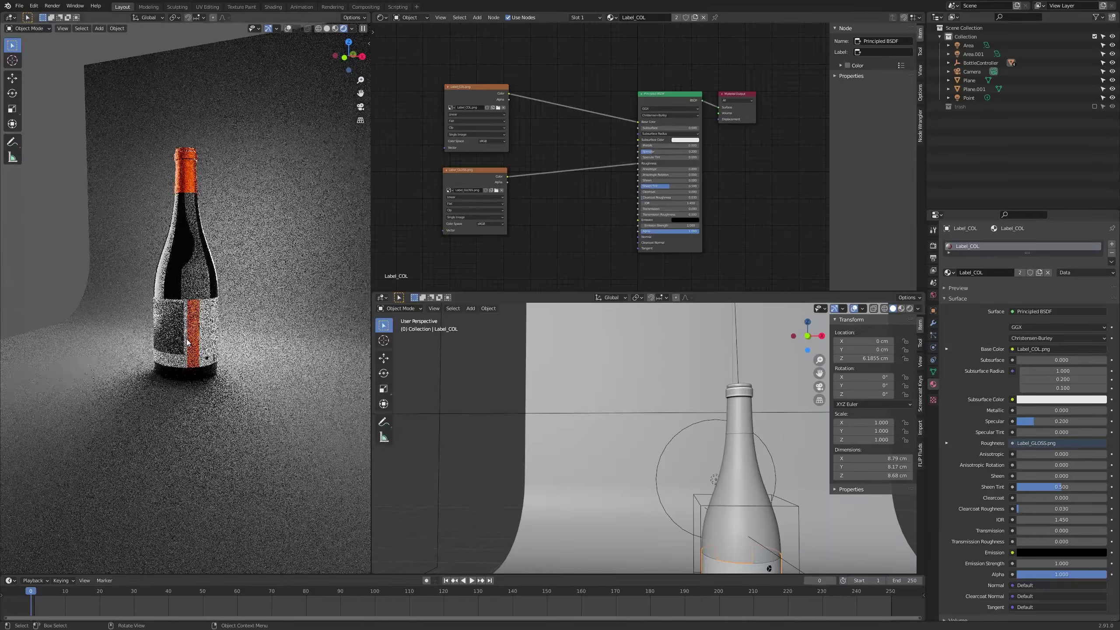
Rotate the label 85° around the bottle about the global Z axis.
key("KP_Decimal")
middle_click_drag(686, 478, 737, 492)
key("r")
key("z")
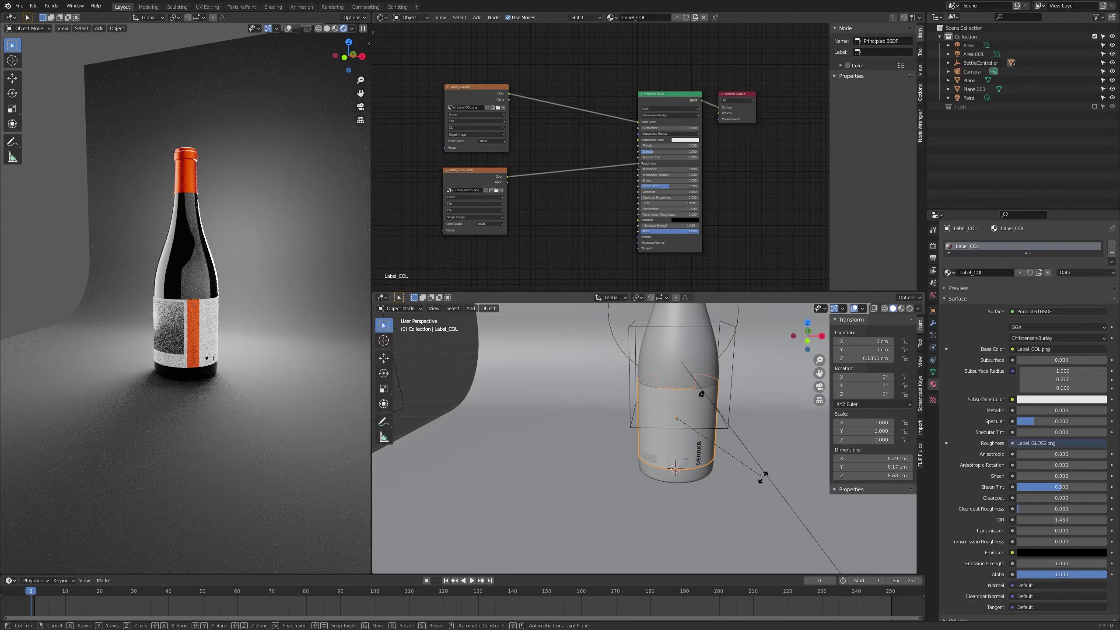
mouse_move(744, 331)
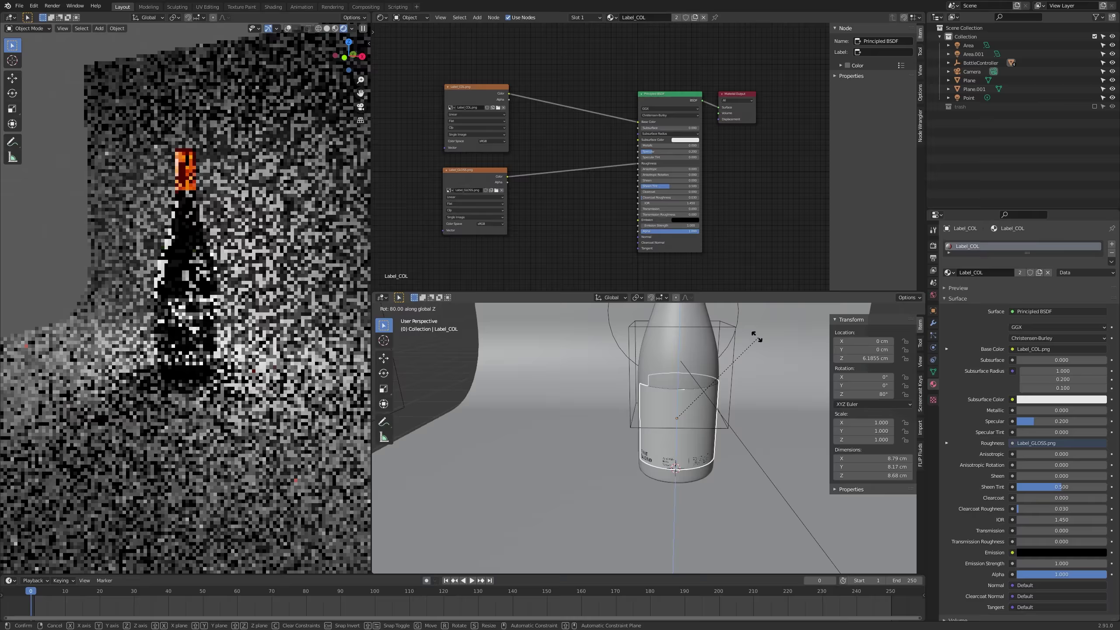
left_click(744, 331)
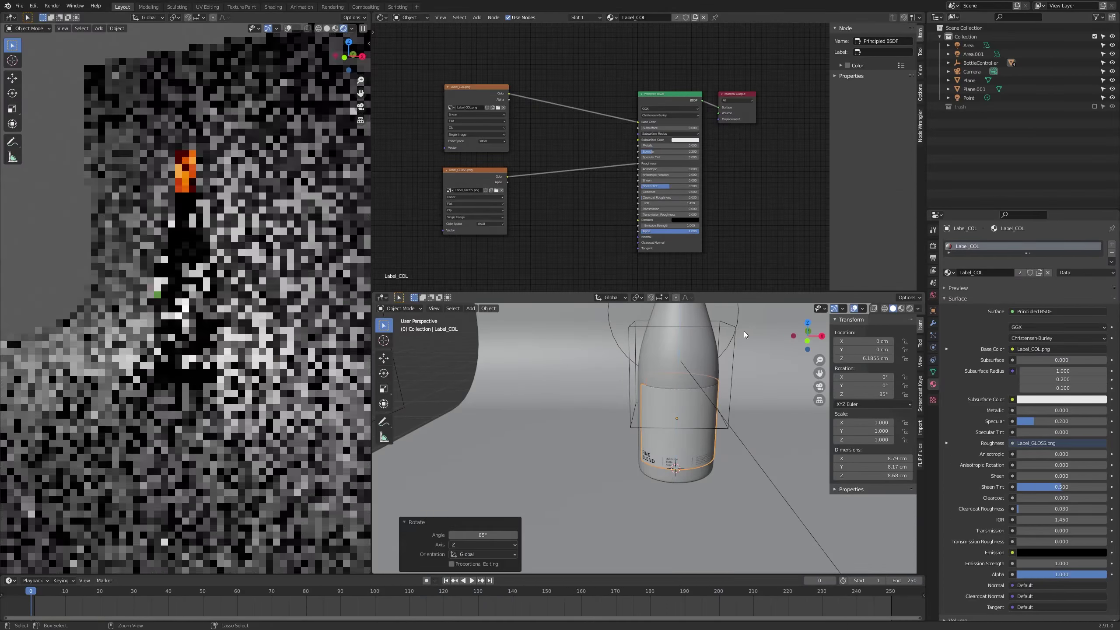
Examine the front and back of the label in the rendered view, including the reflections on the FINE BLEND lettering.
scroll(186, 357, "up", 6)
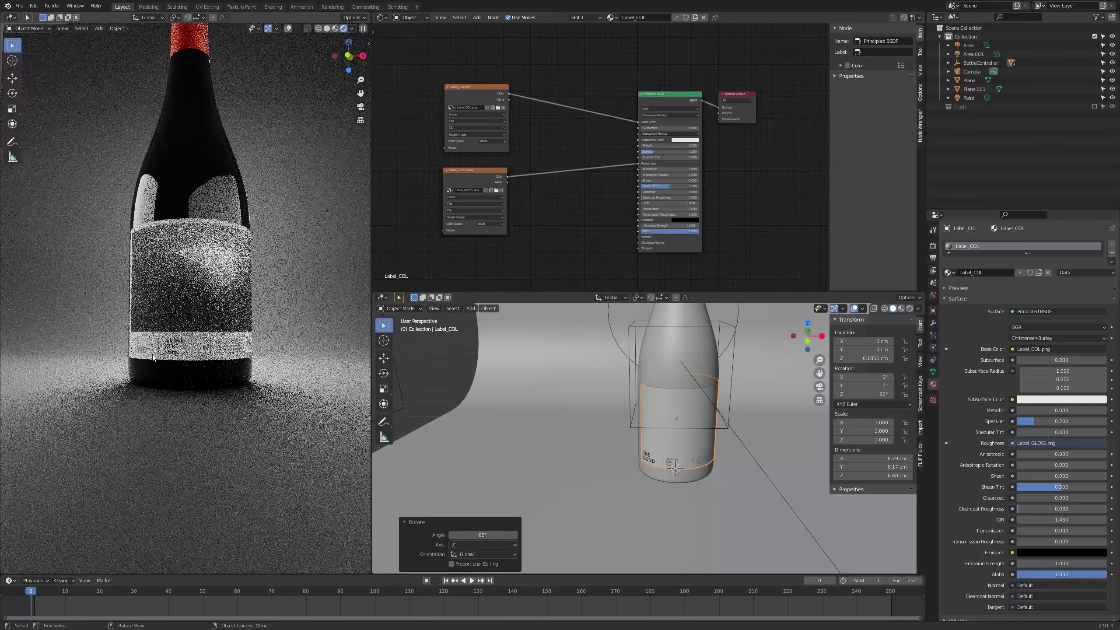
scroll(150, 351, "up", 5)
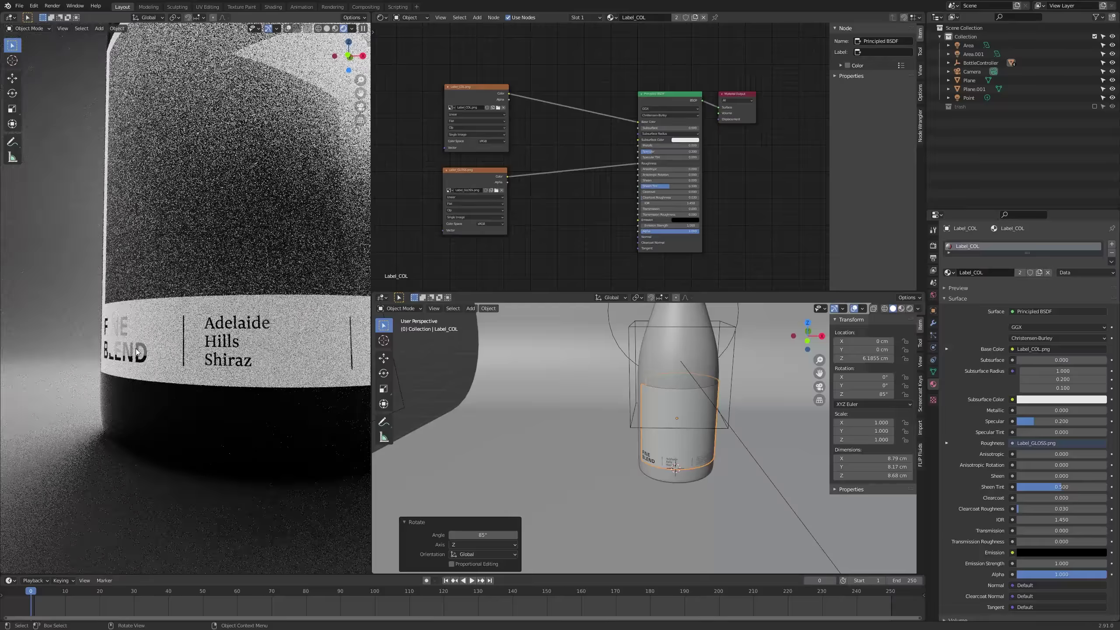
middle_click_drag(145, 358, 229, 304)
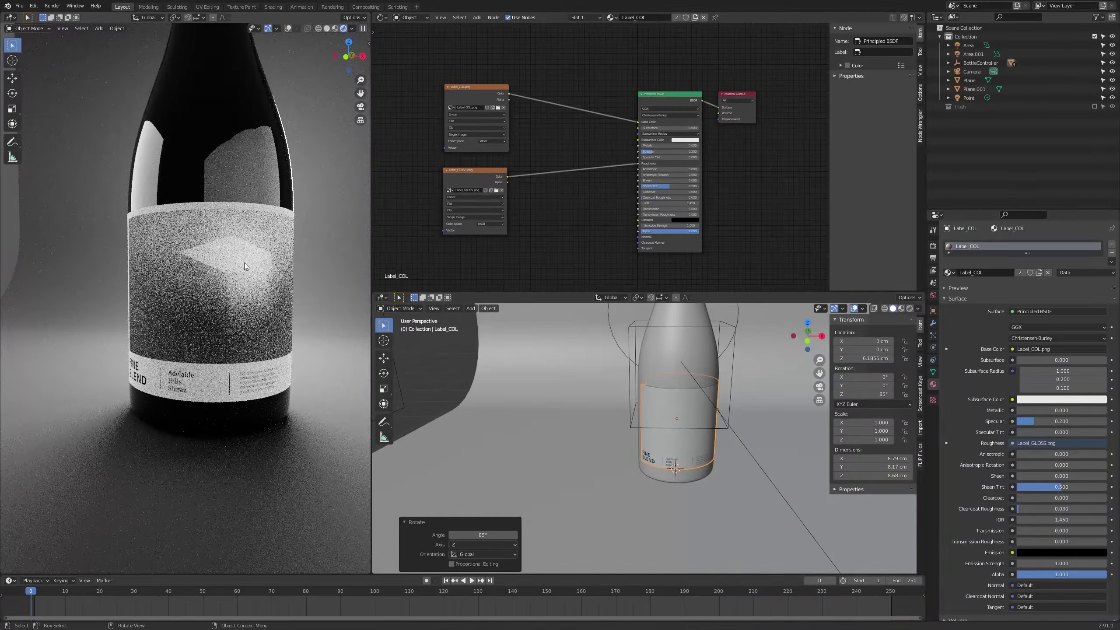
middle_click_drag(255, 342, 247, 256)
scroll(247, 256, "up", 3)
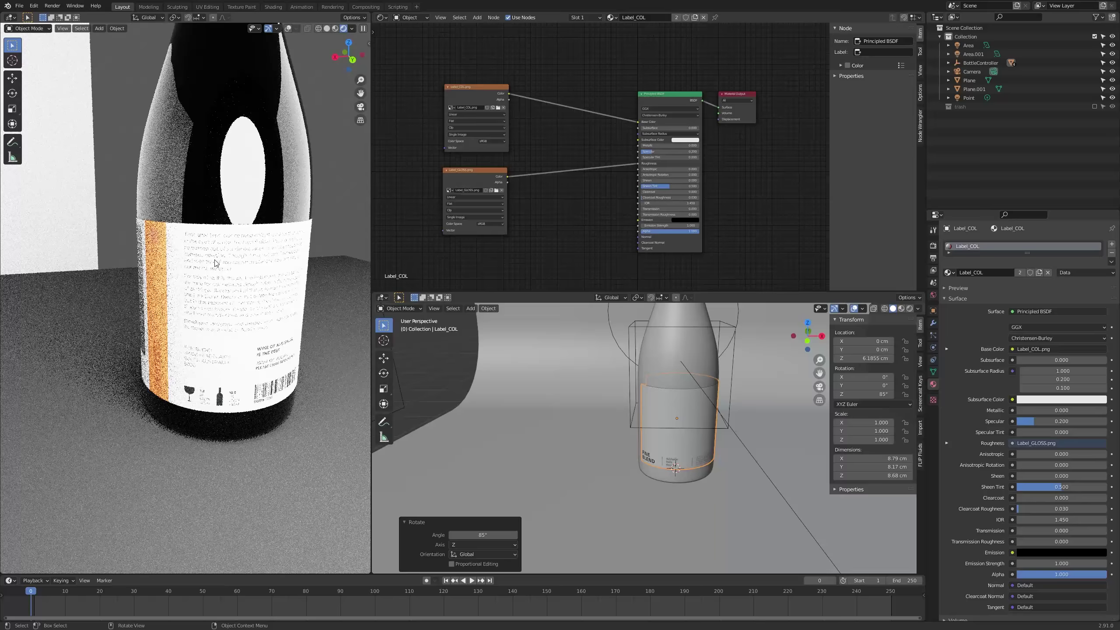
middle_click_drag(206, 311, 141, 336)
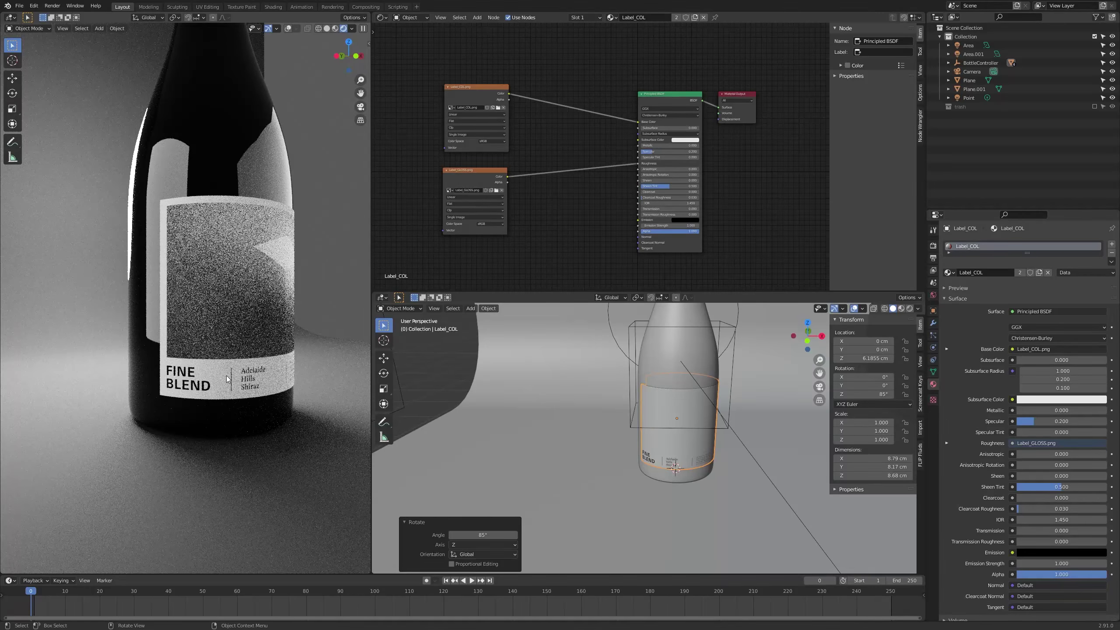
middle_click_drag(234, 345, 196, 370)
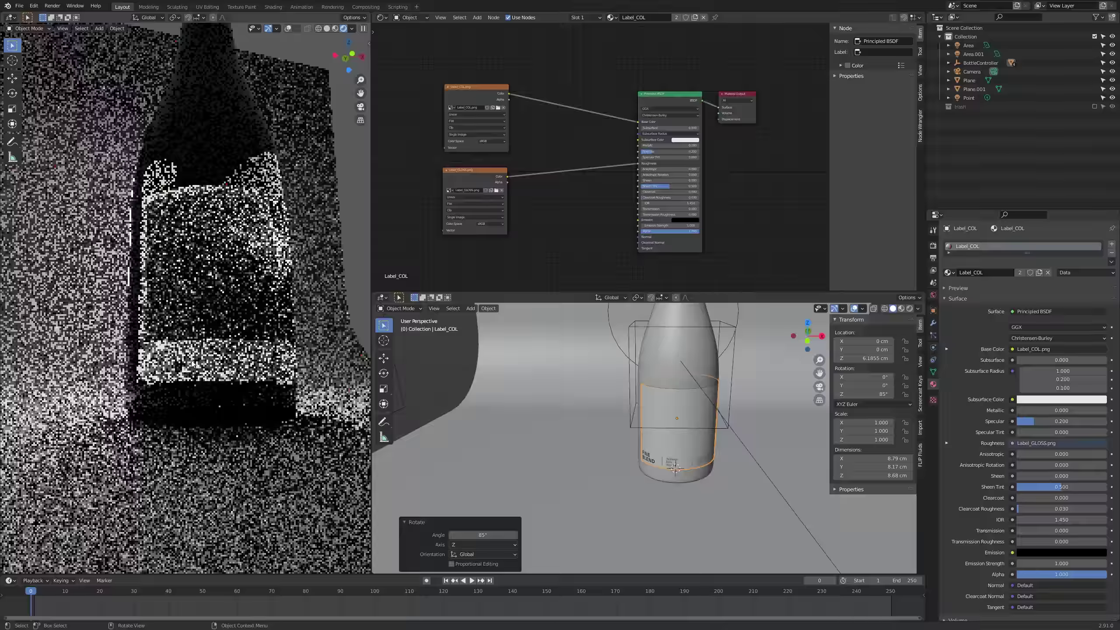
scroll(146, 373, "up", 4)
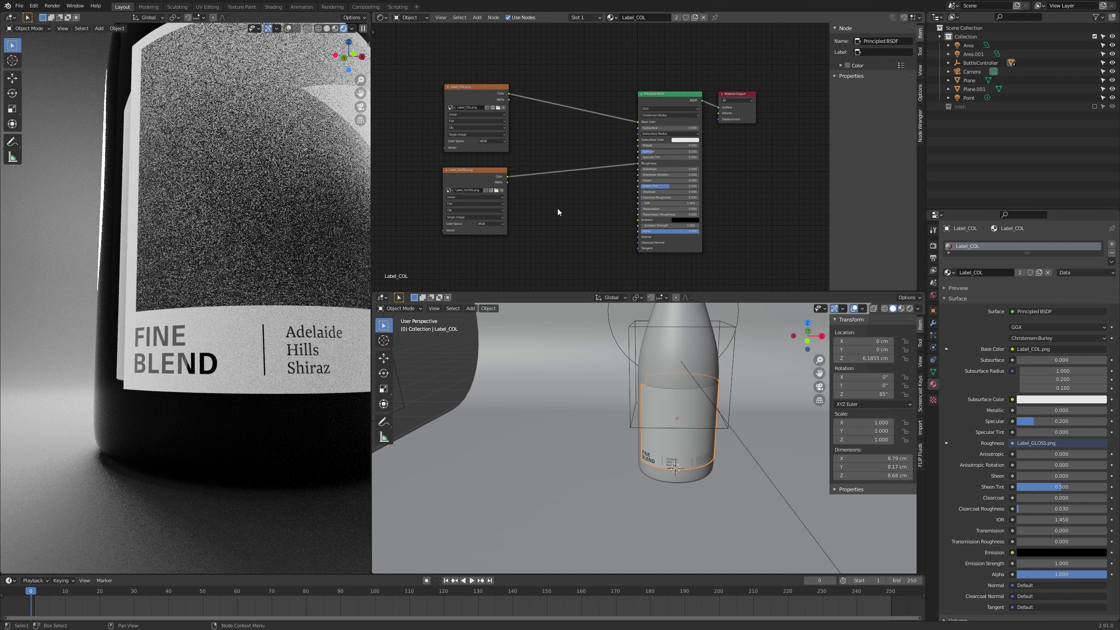
scroll(191, 381, "up", 2)
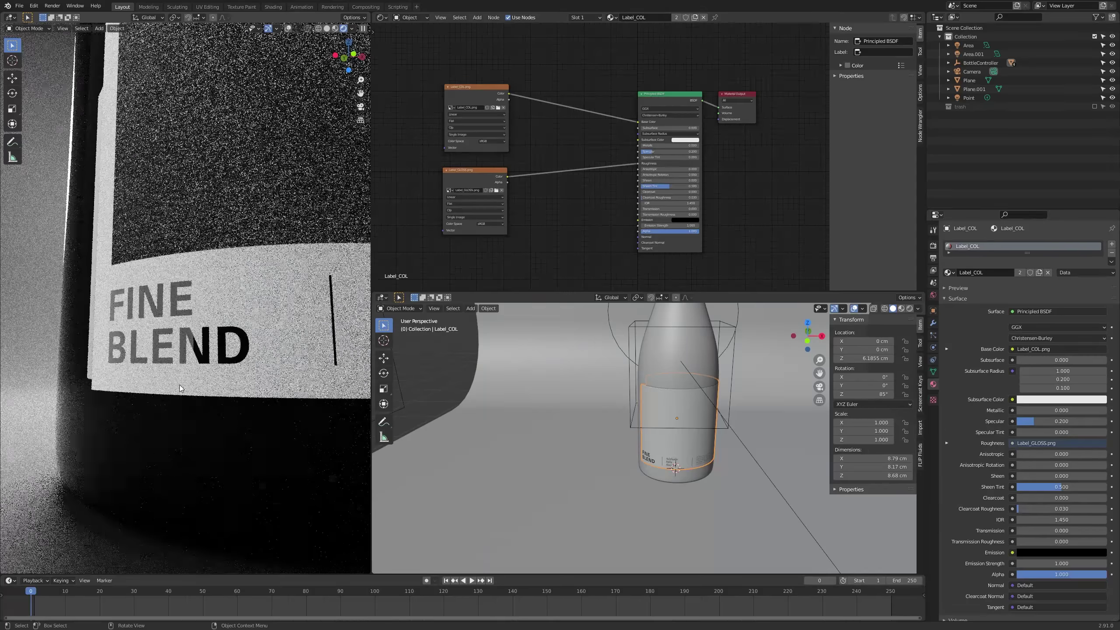
scroll(193, 366, "up", 2)
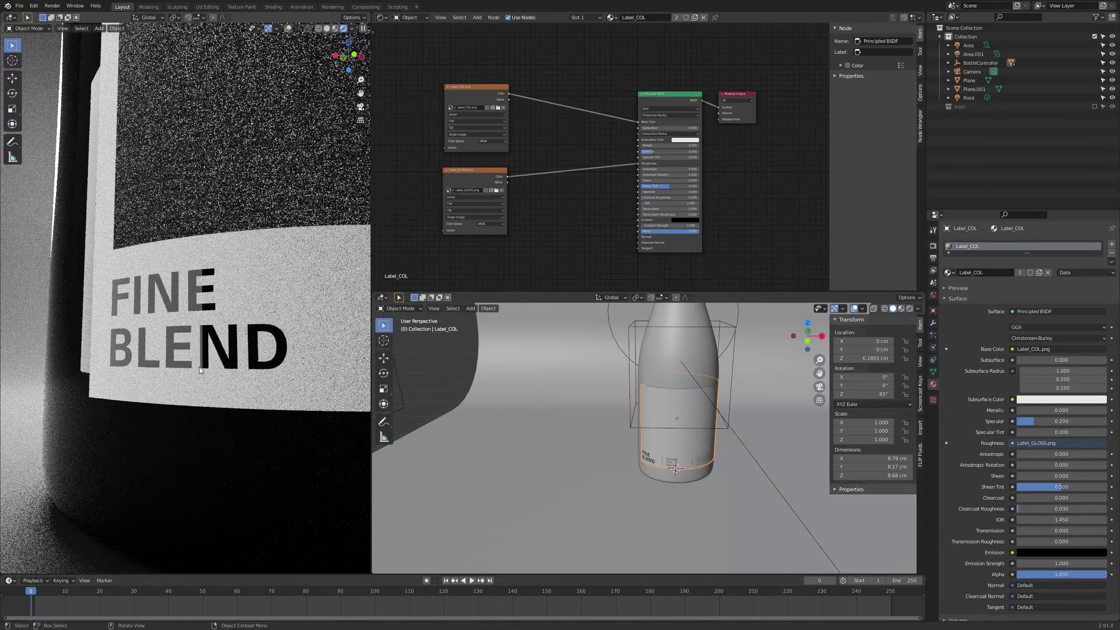
Insert a Map Range node on the link between the Label_GLOSS.png Color output and the Principled BSDF Roughness input.
key("shift+a")
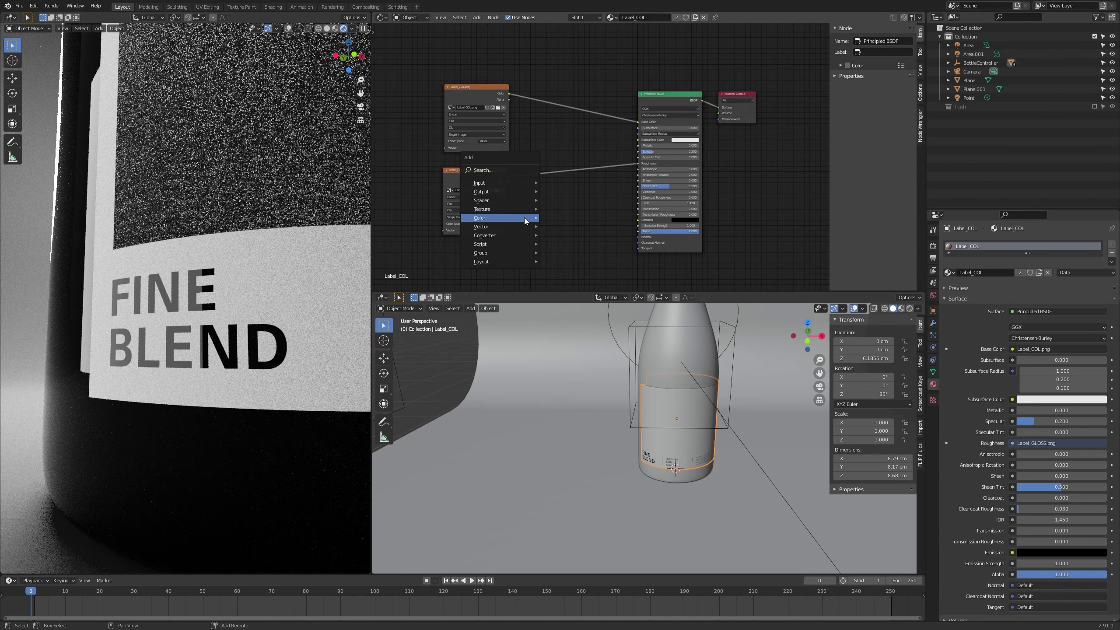
mouse_move(526, 219)
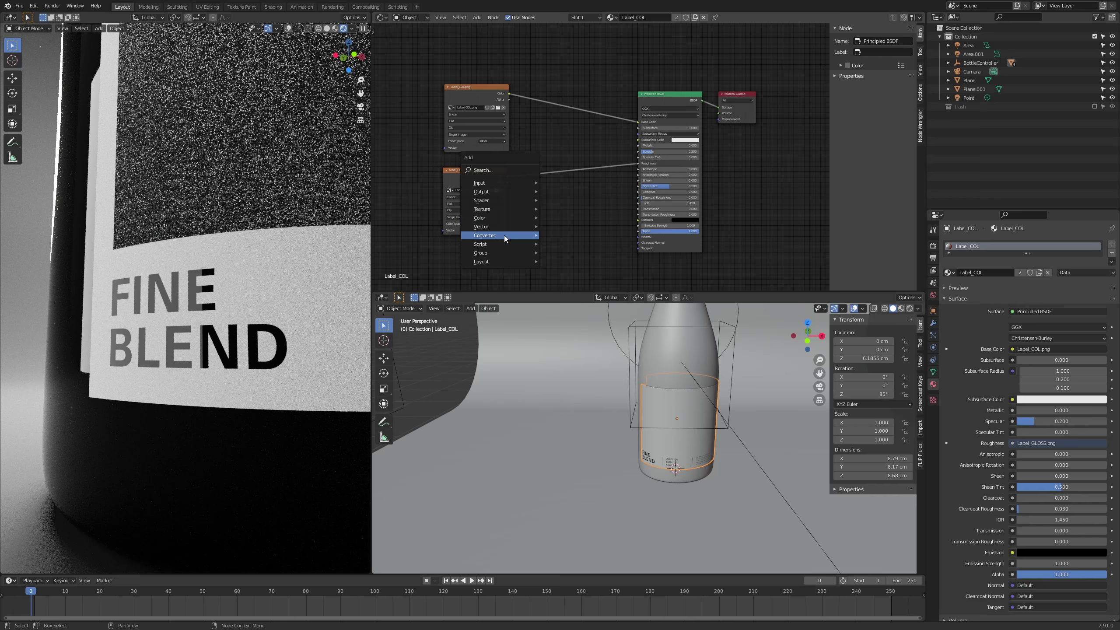
mouse_move(504, 237)
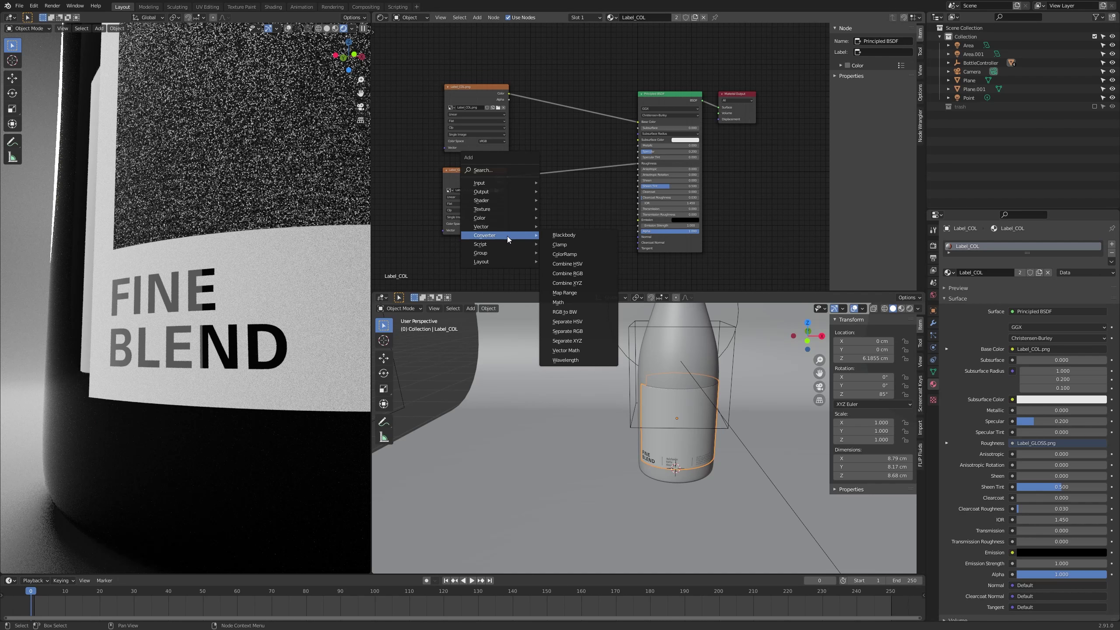
left_click(564, 292)
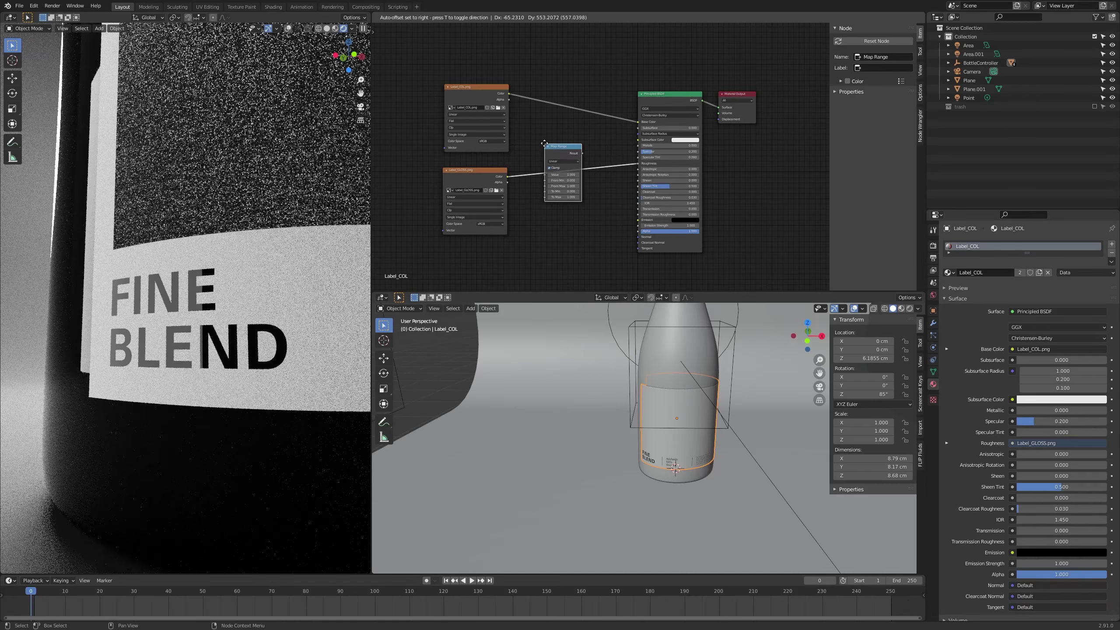
left_click(545, 141)
scroll(572, 183, "up", 4)
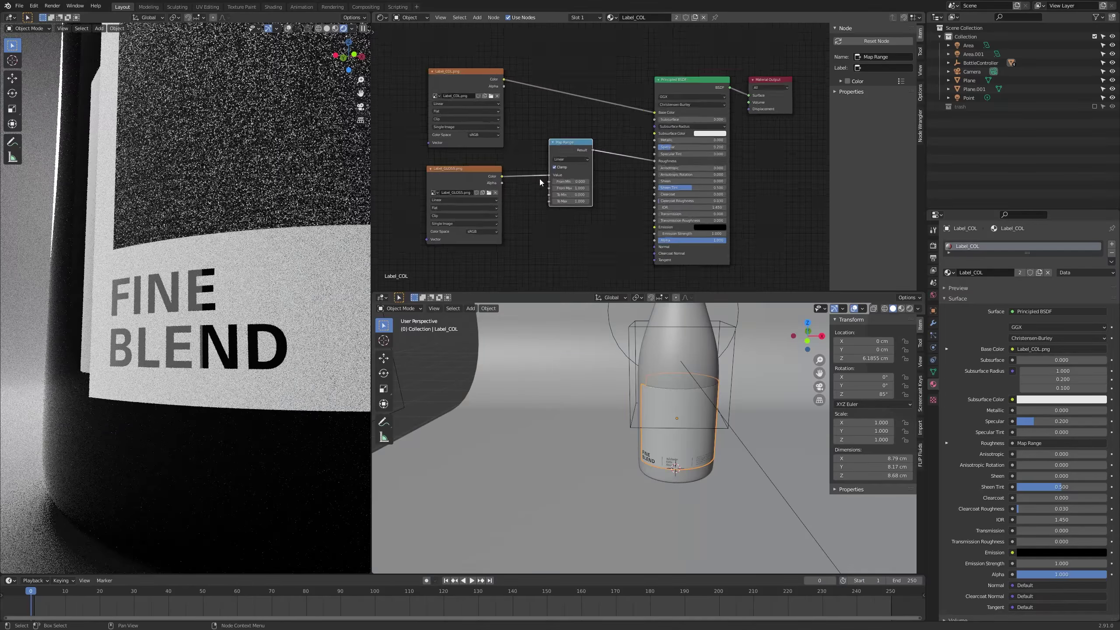
Widen the Map Range node and set its To Max to 0.950 and To Min to 0.120.
scroll(583, 185, "up", 2)
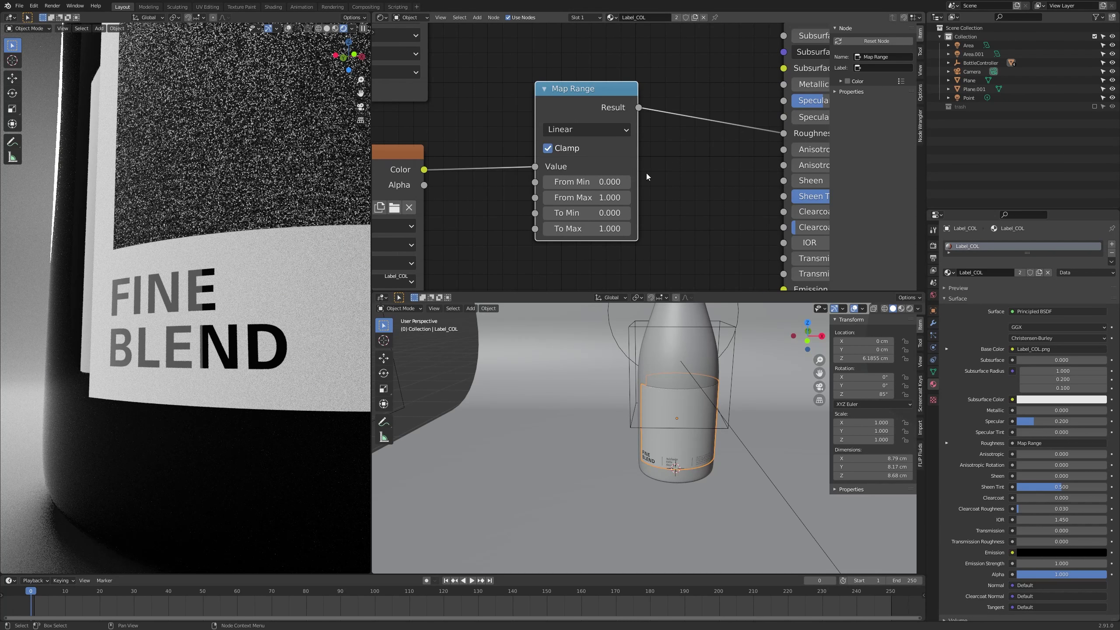
left_click_drag(640, 173, 692, 174)
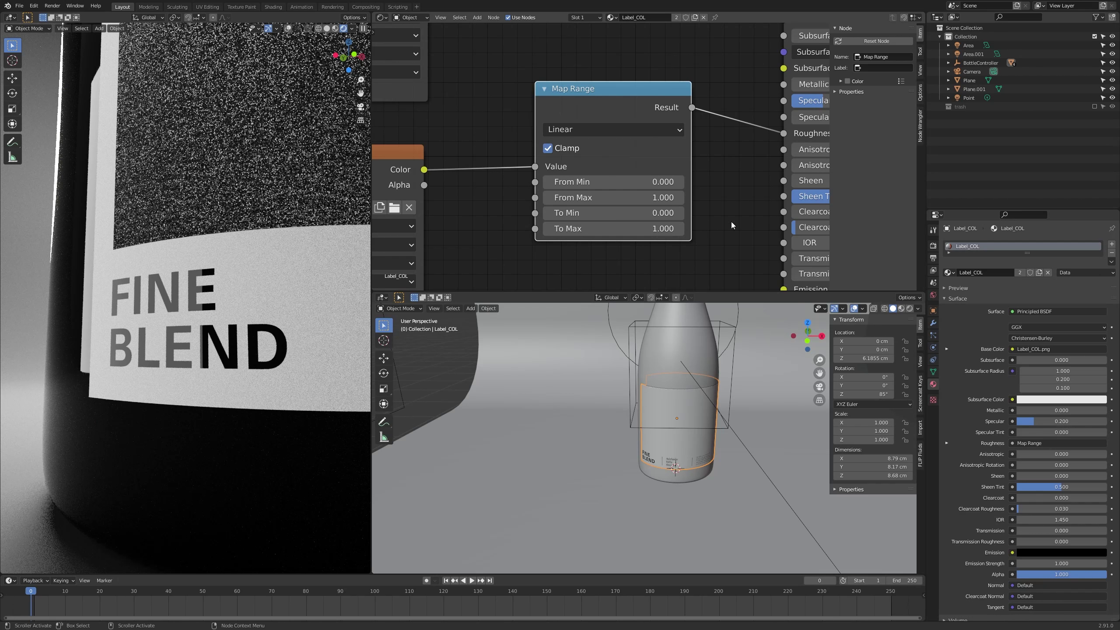
middle_click_drag(772, 184, 706, 182)
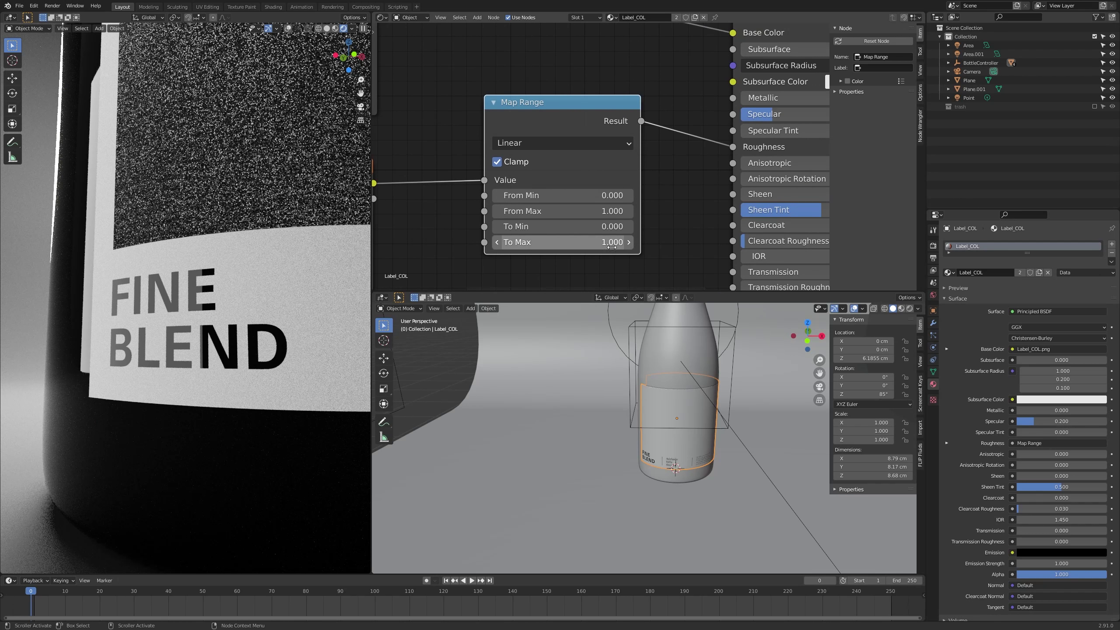
left_click_drag(611, 243, 598, 244, "ctrl+shift")
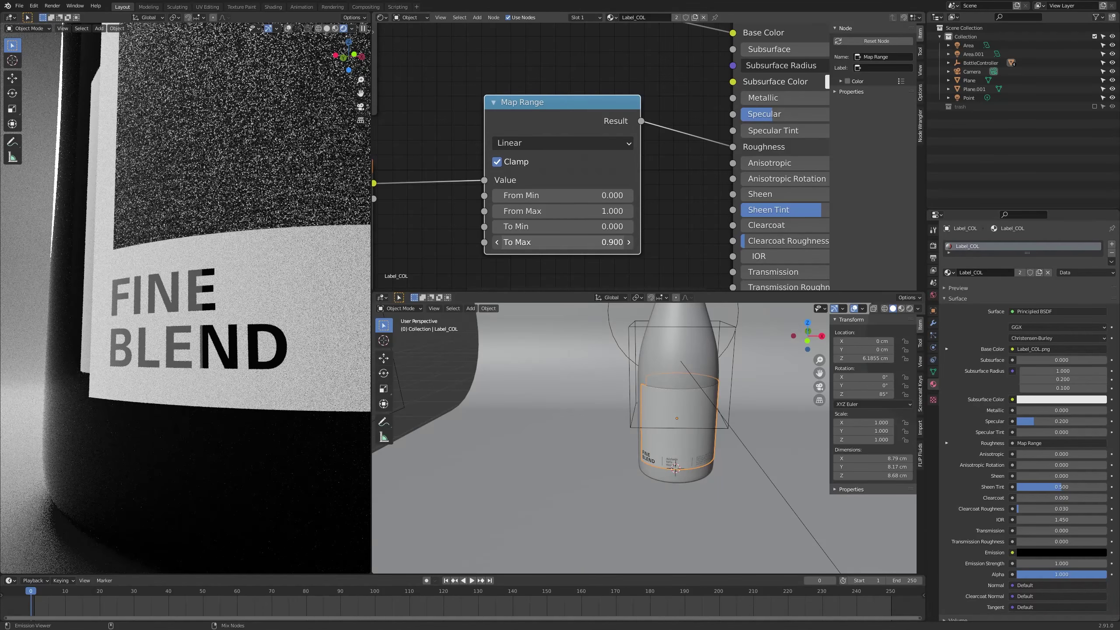
type("5")
key("Return")
left_click_drag(535, 227, 538, 226, "shift")
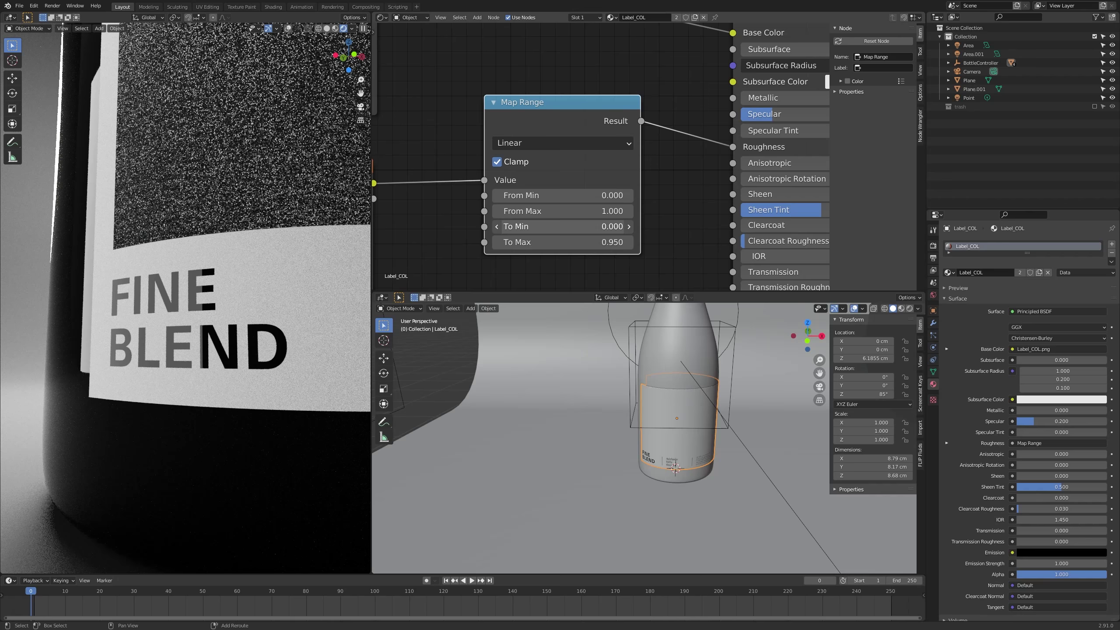
left_click_drag(537, 226, 548, 226, "shift")
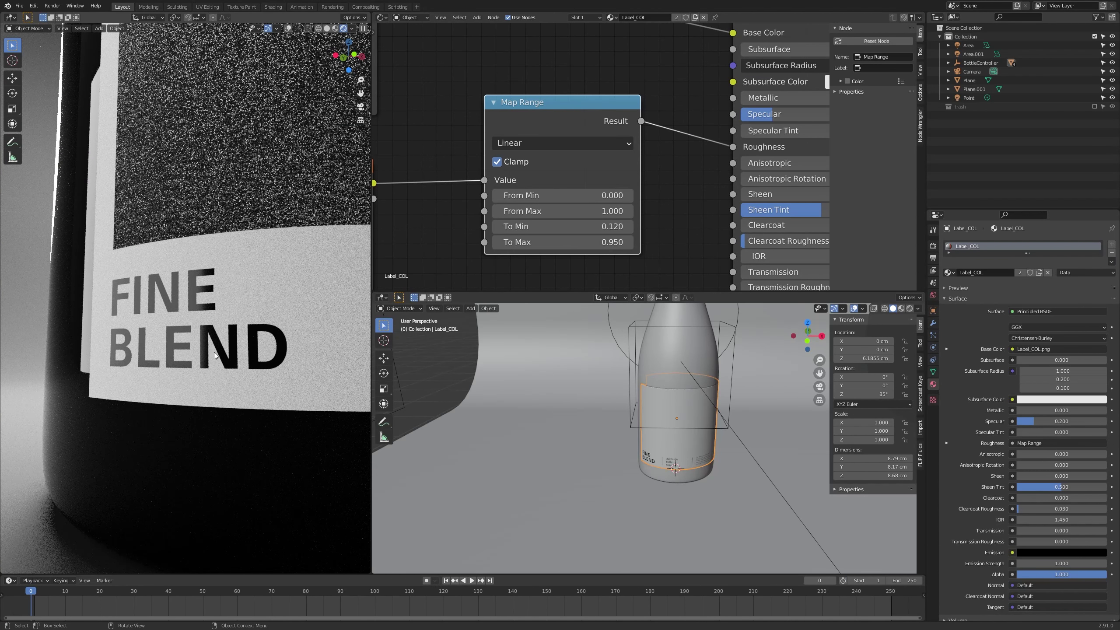
Space out the Map Range and Label_GLOSS.png nodes, moving the gloss texture lower to make room for another node.
scroll(194, 338, "down", 2)
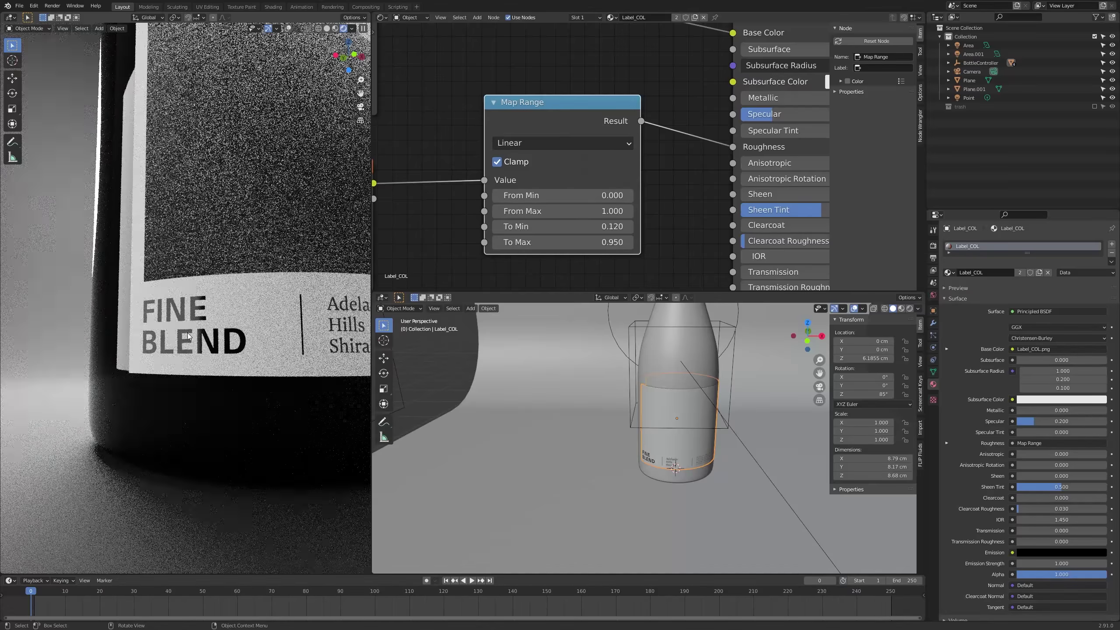
scroll(192, 331, "down", 2)
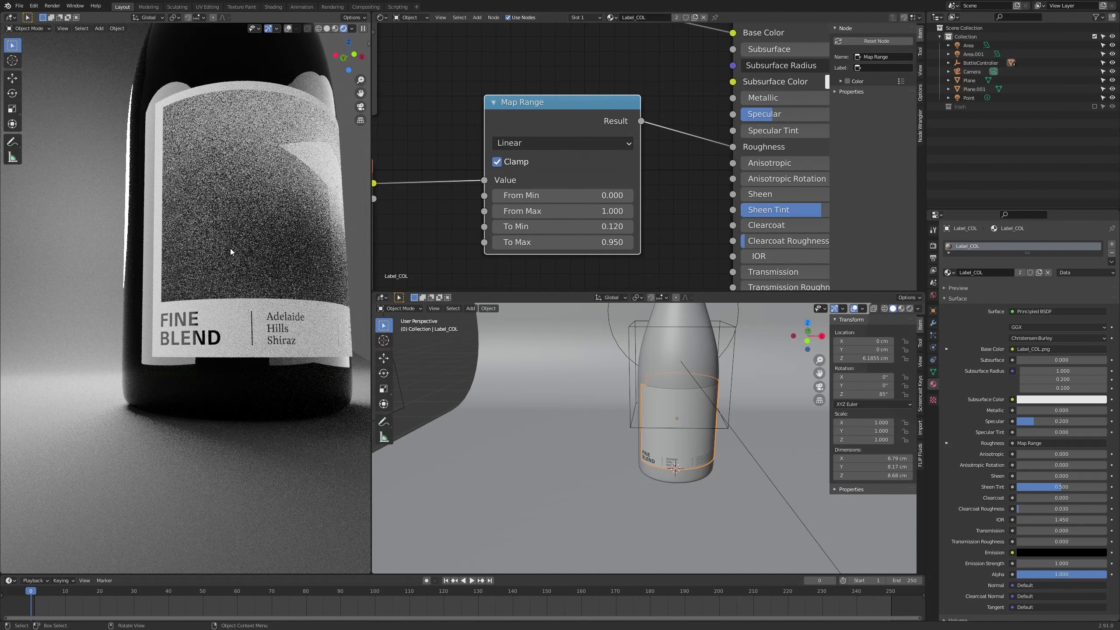
scroll(497, 95, "down", 4)
left_click(463, 131)
scroll(459, 139, "up", 1)
middle_click_drag(458, 140, 511, 138)
scroll(478, 132, "down", 3)
left_click_drag(584, 94, 553, 69)
middle_click_drag(502, 125, 529, 109)
scroll(529, 109, "down", 1)
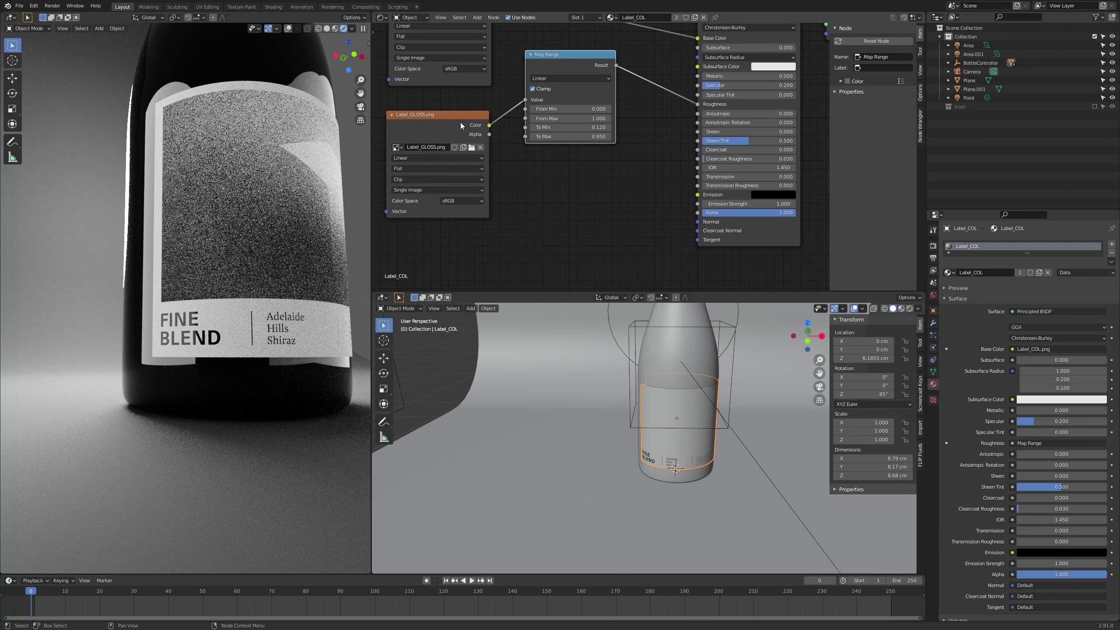
left_click_drag(447, 116, 438, 167)
middle_click_drag(540, 200, 513, 191)
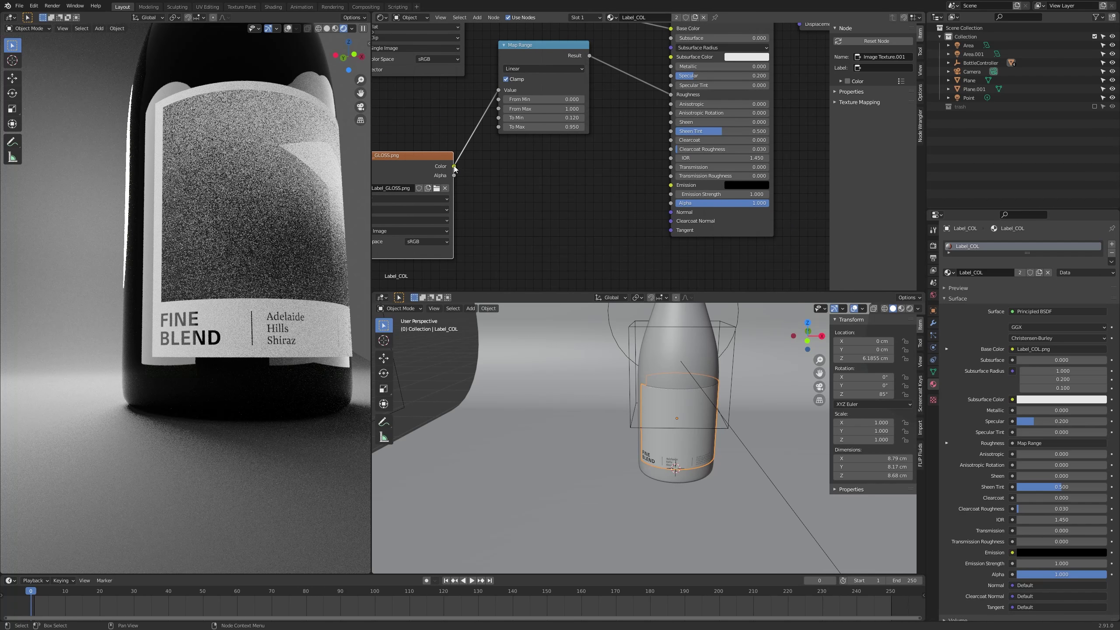
Link the Label_GLOSS.png Color through a new Bump node's Height input into the Principled BSDF Normal input.
left_click_drag(454, 166, 670, 212)
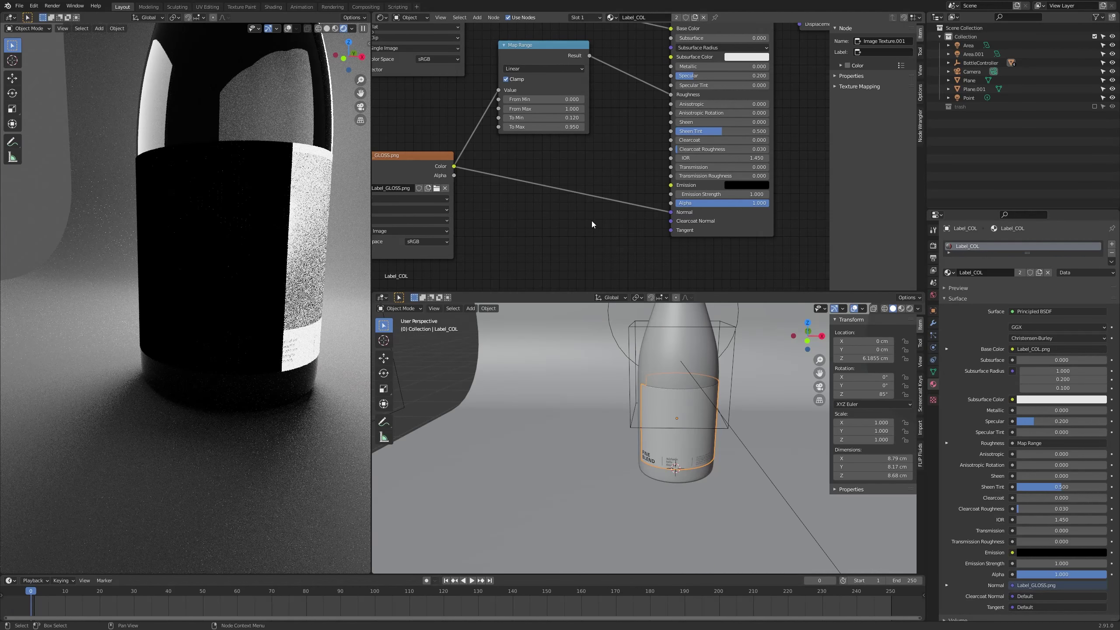
middle_click_drag(623, 255, 646, 245)
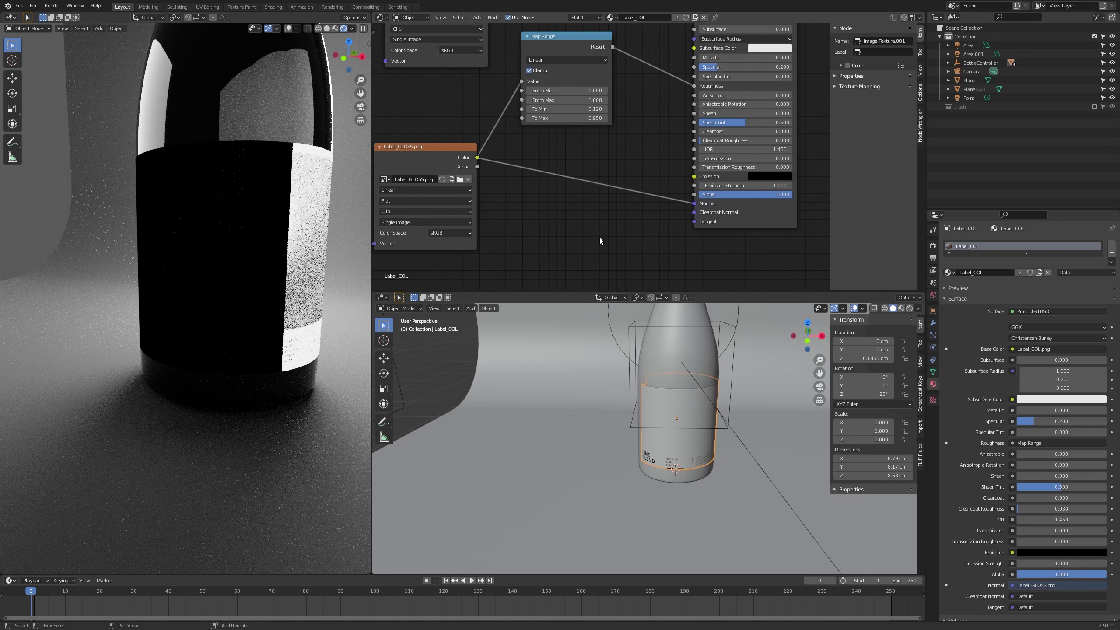
key("shift+a")
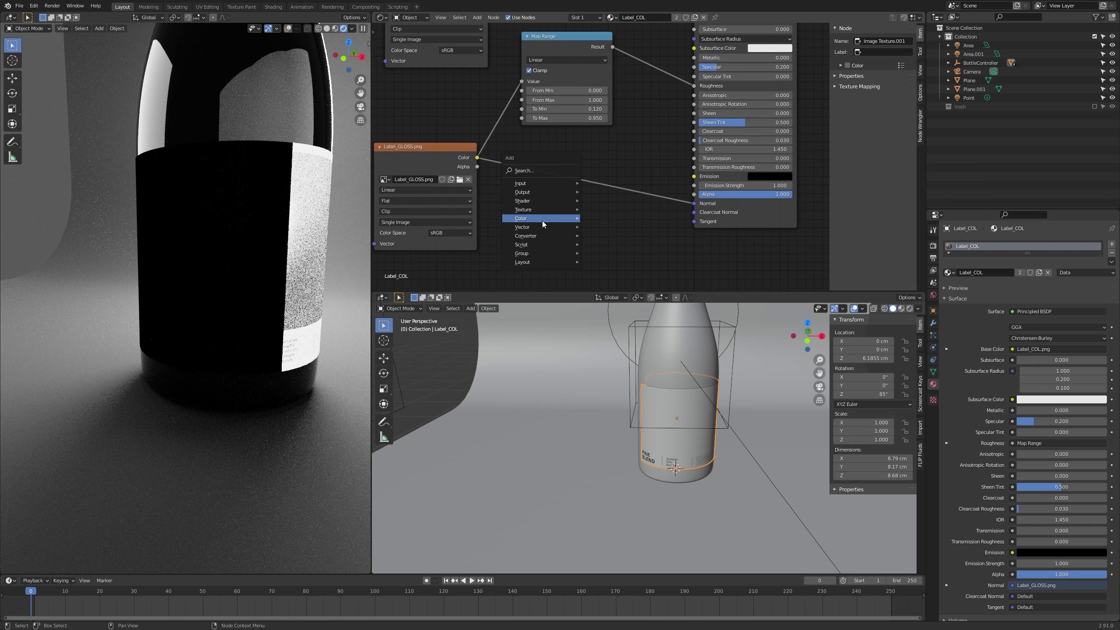
mouse_move(537, 227)
left_click(600, 226)
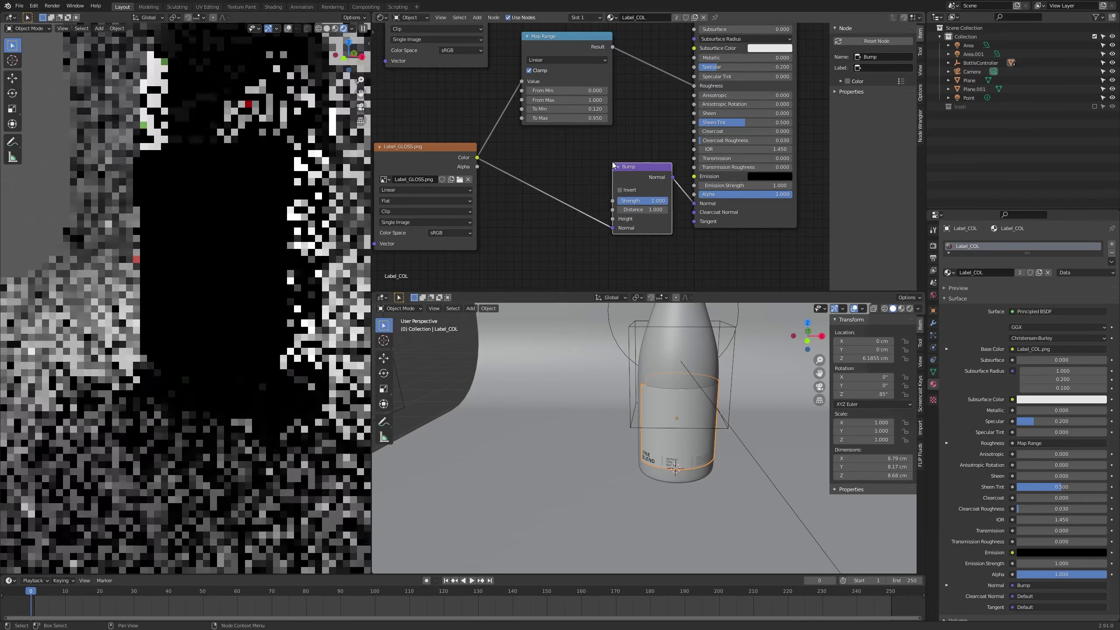
left_click(601, 230)
mouse_move(601, 228)
left_mouse_down()
mouse_move(586, 229)
mouse_move(600, 219)
left_mouse_up()
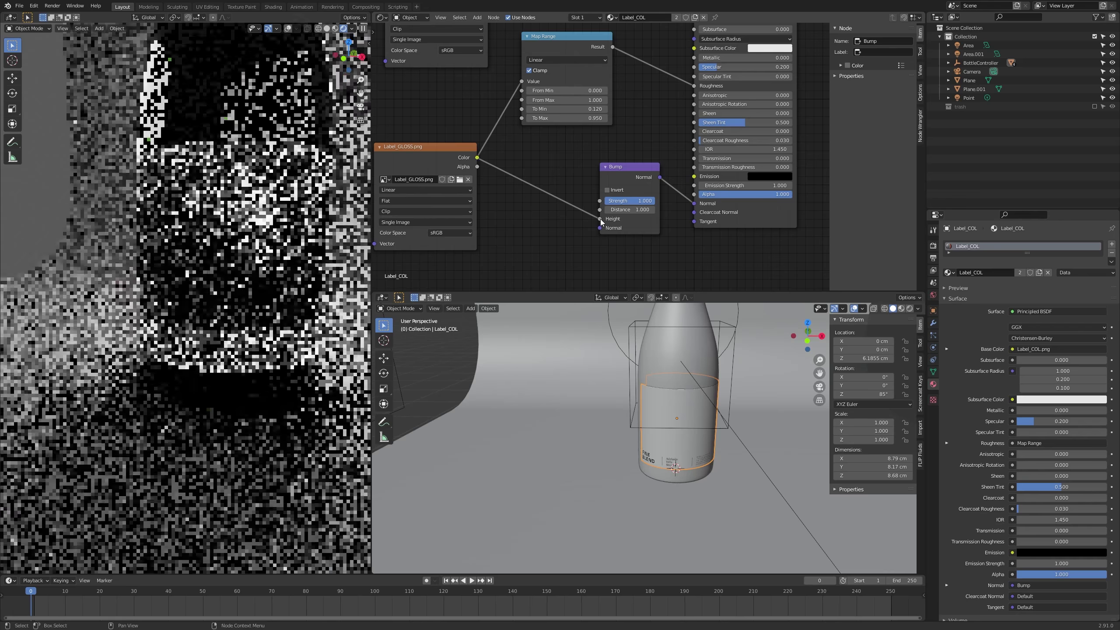
Inspect the FINE BLEND lettering up close and enable Invert on the Bump node.
middle_click_drag(83, 383, 133, 353)
scroll(175, 338, "up", 6)
scroll(176, 338, "up", 2)
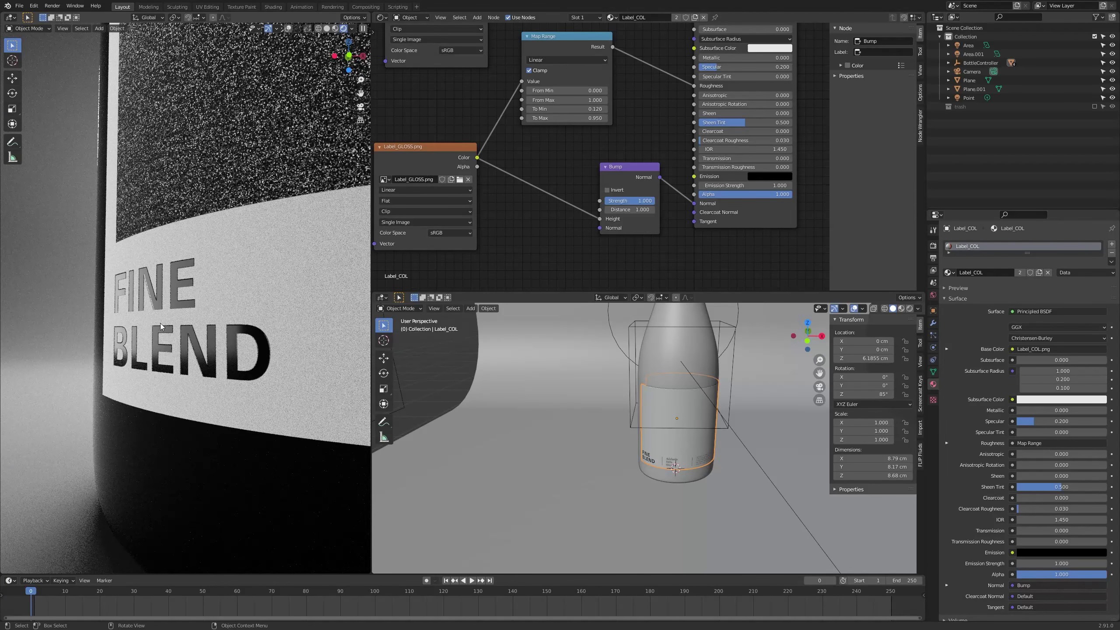
left_click(608, 192)
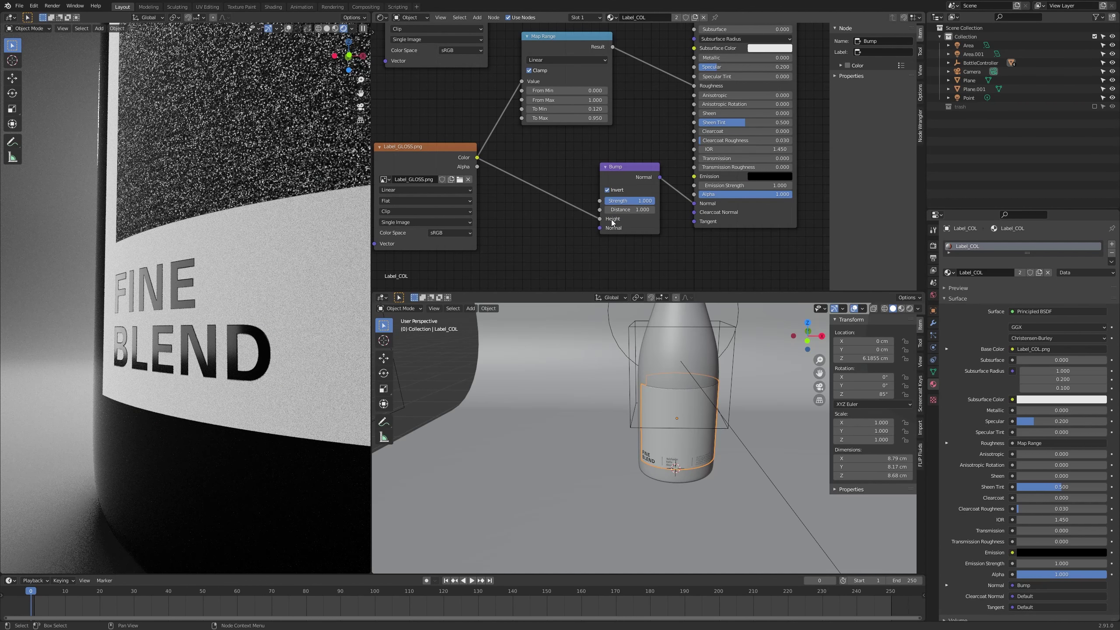
Change the Label_GLOSS.png texture's color space to Non-Color.
middle_click_drag(612, 220, 695, 215)
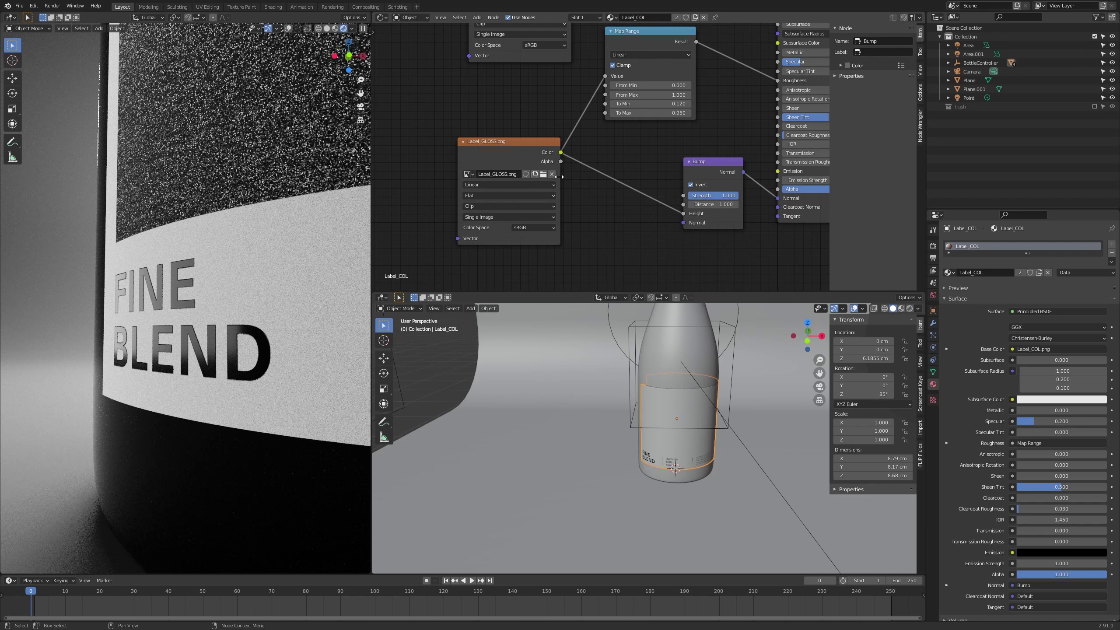
middle_click_drag(544, 228, 529, 245)
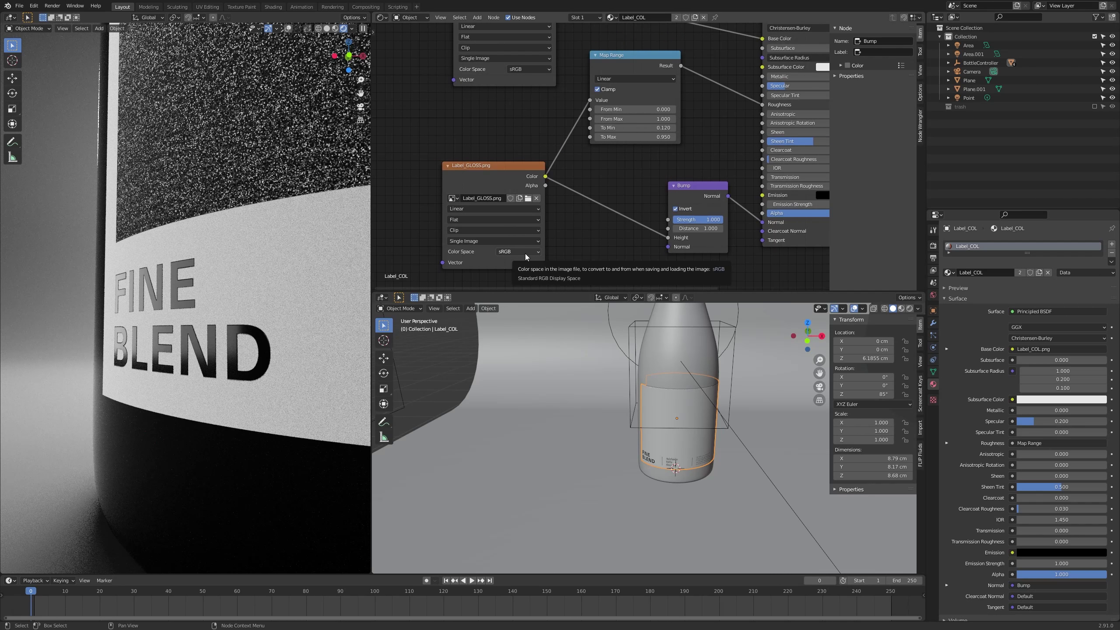
key("Home")
middle_click_drag(565, 222, 572, 219)
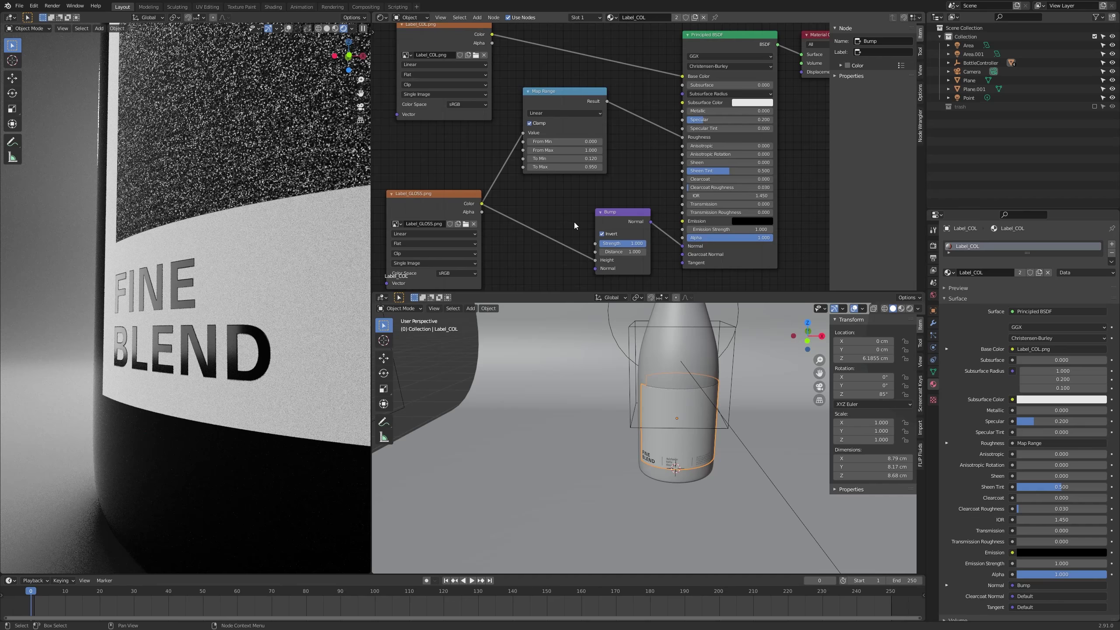
middle_click_drag(443, 254, 471, 209)
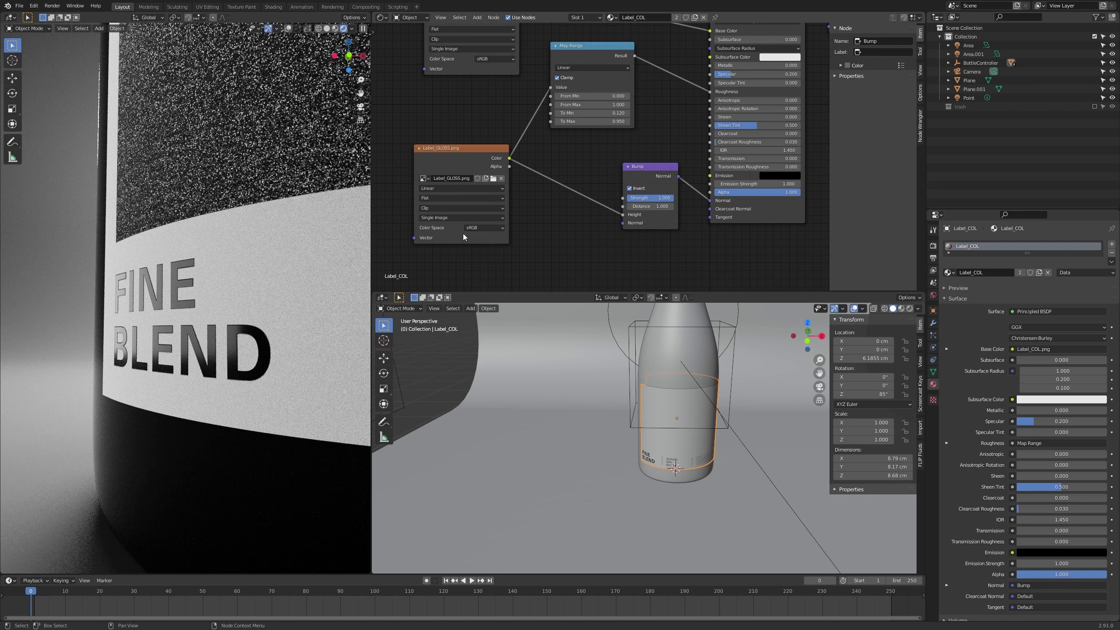
left_click(473, 228)
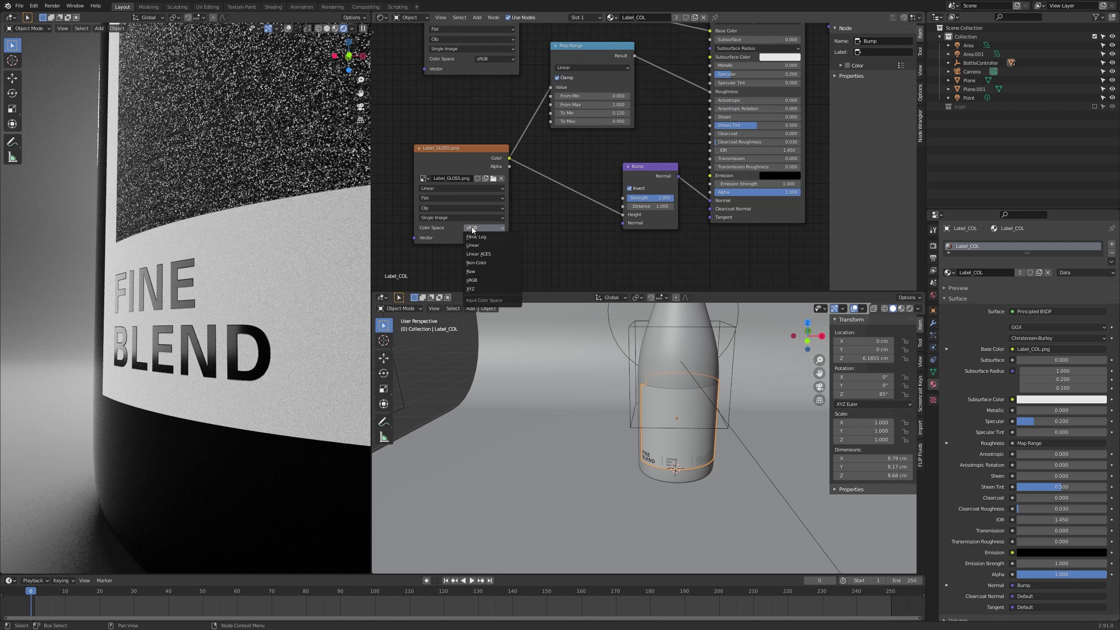
left_click(486, 263)
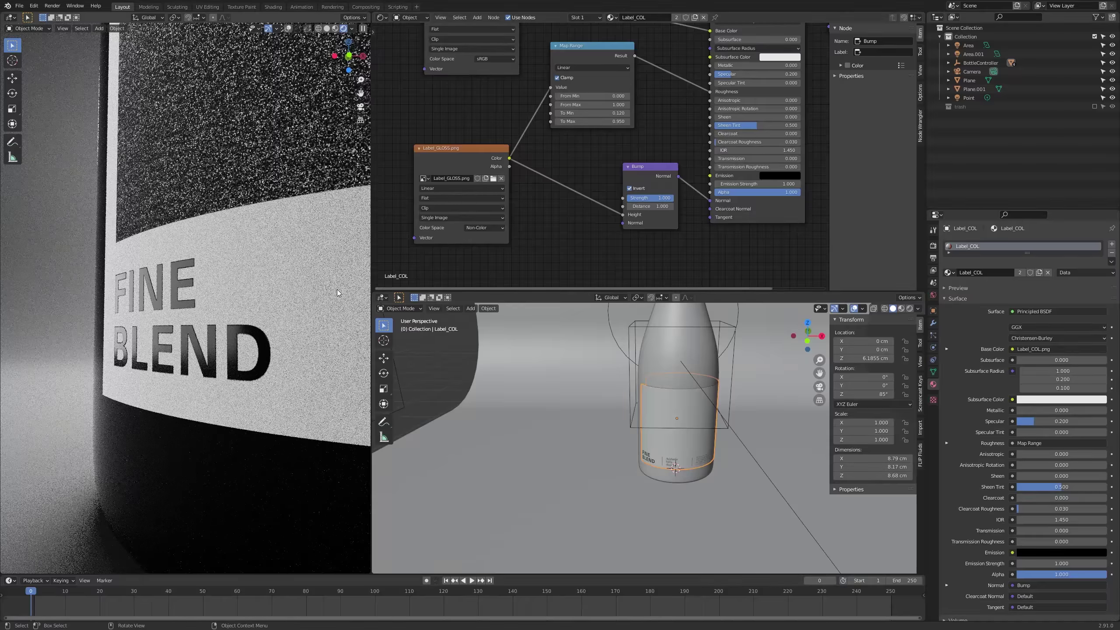
Set the Bump strength to 0.750 and compare the Adelaide Hills Shiraz lettering with Invert off and on, leaving it on.
scroll(165, 351, "down", 2)
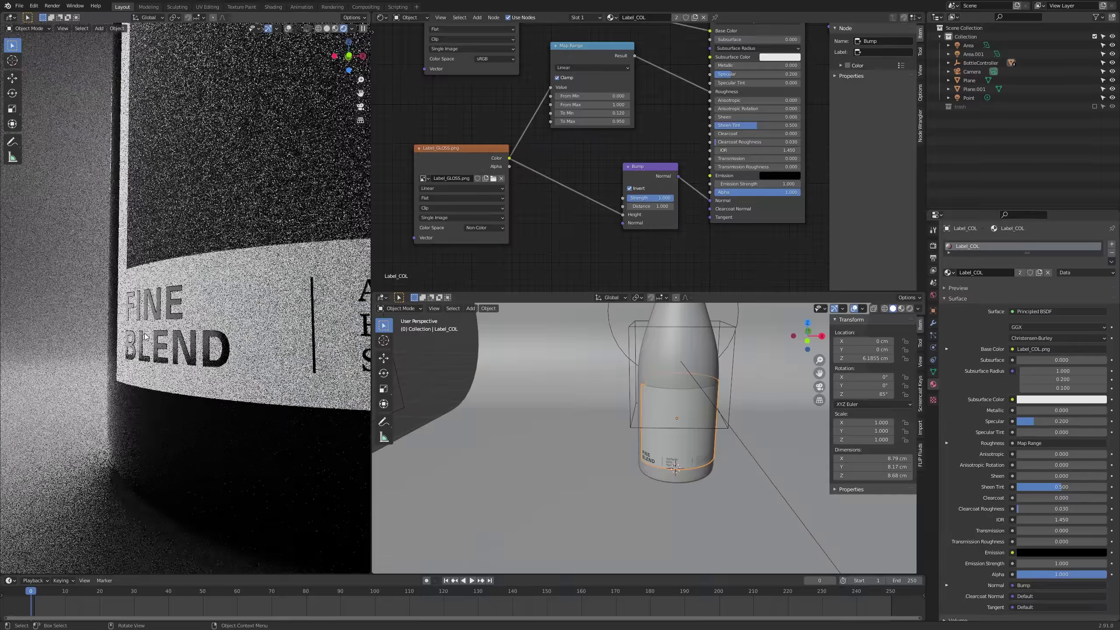
middle_click_drag(163, 327, 126, 333)
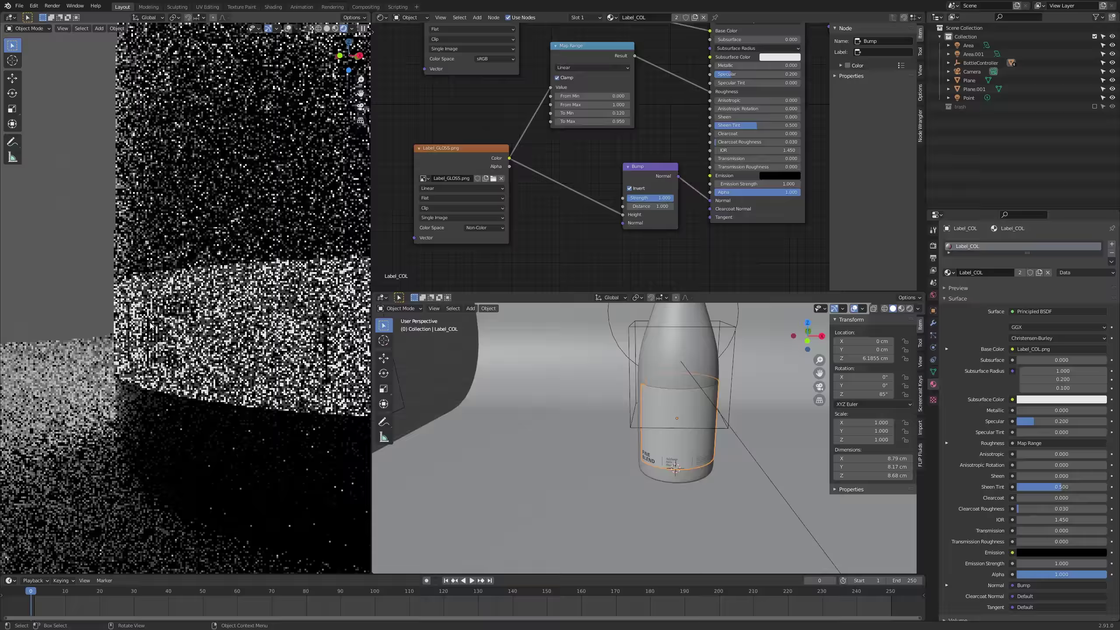
scroll(142, 328, "up", 3)
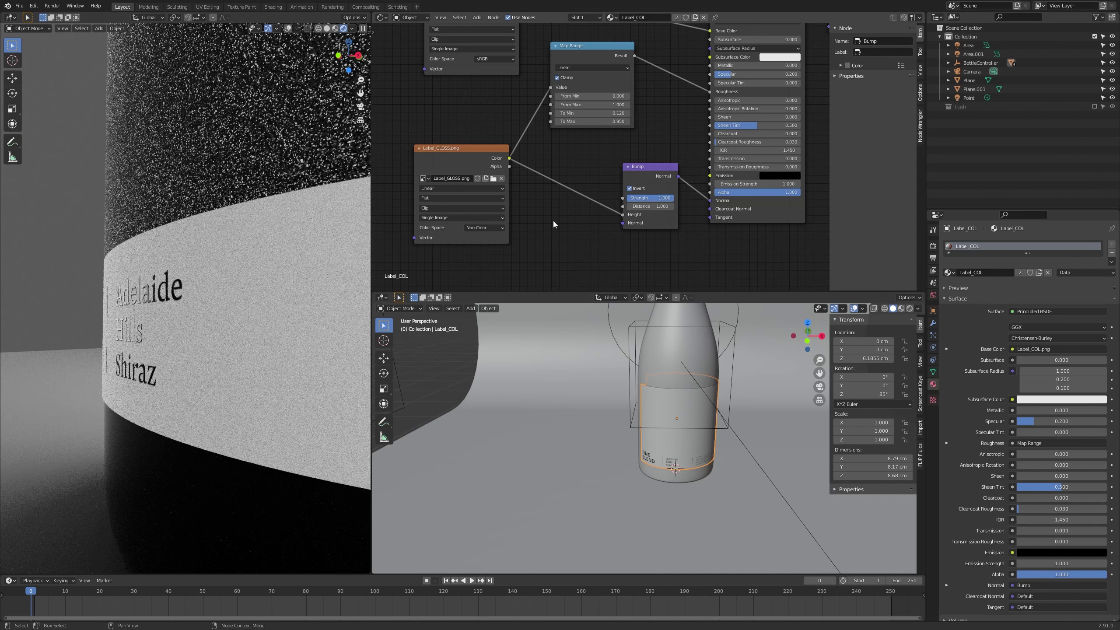
middle_click_drag(603, 226, 614, 226)
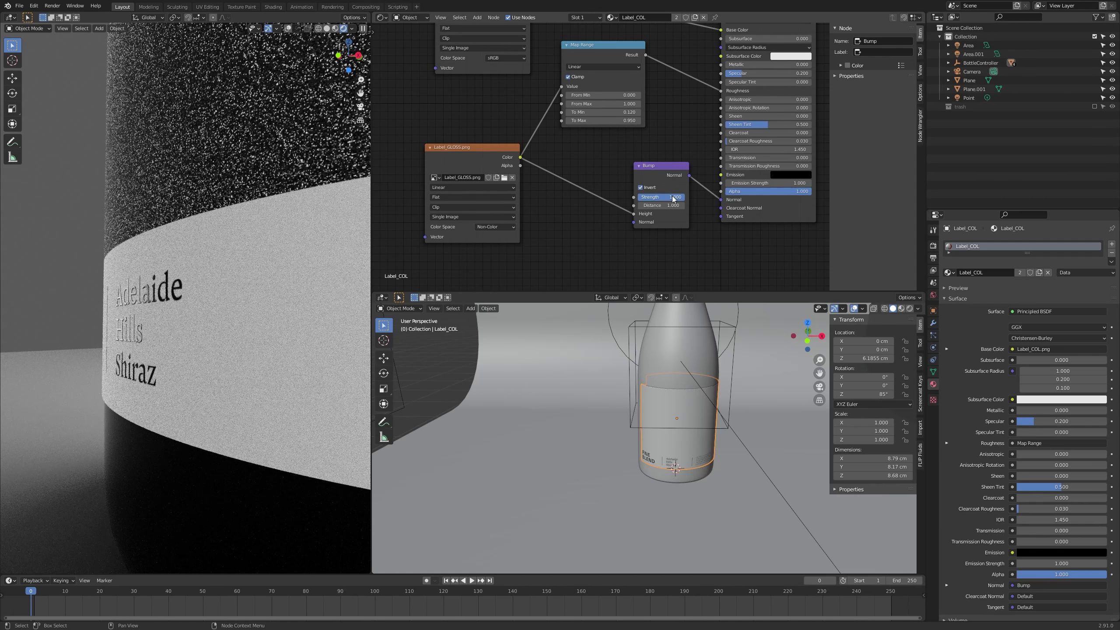
left_click_drag(675, 197, 659, 196)
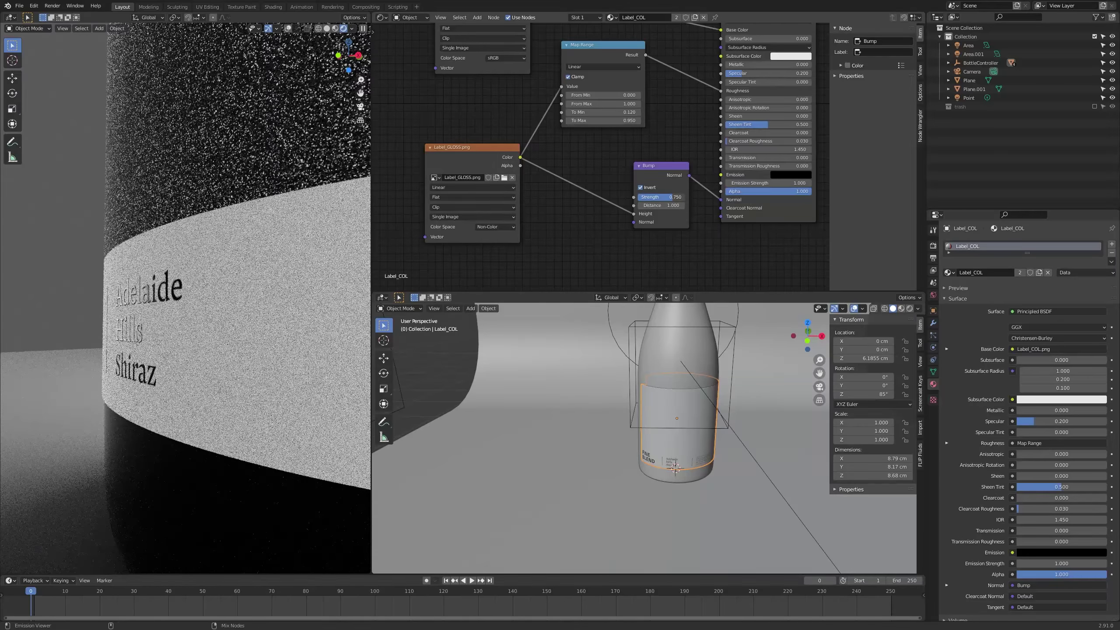
left_click(641, 188)
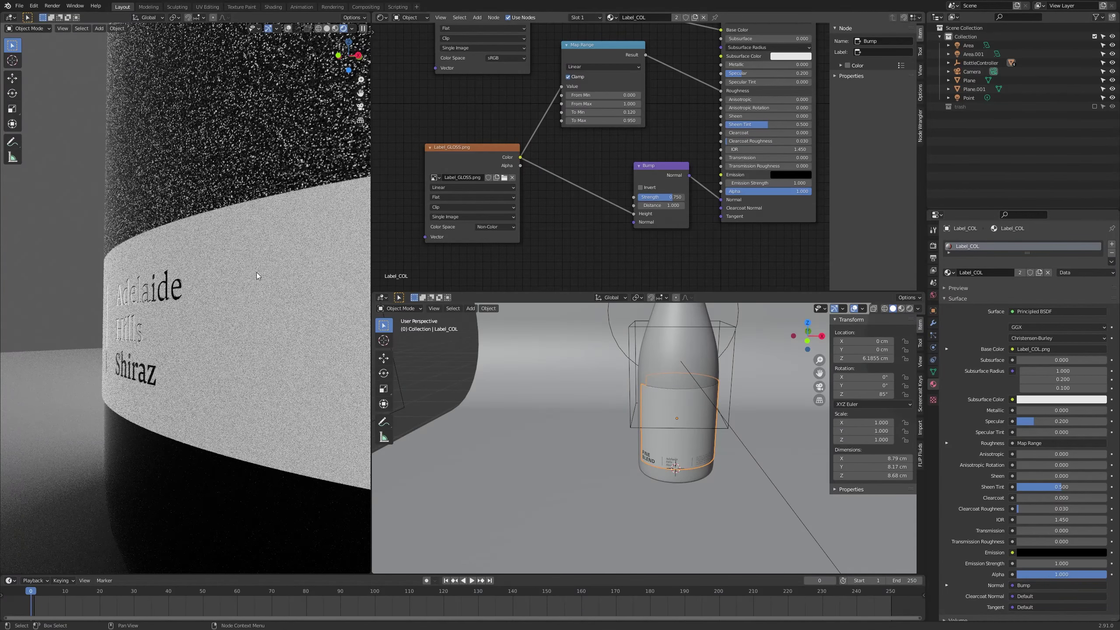
left_click(640, 188)
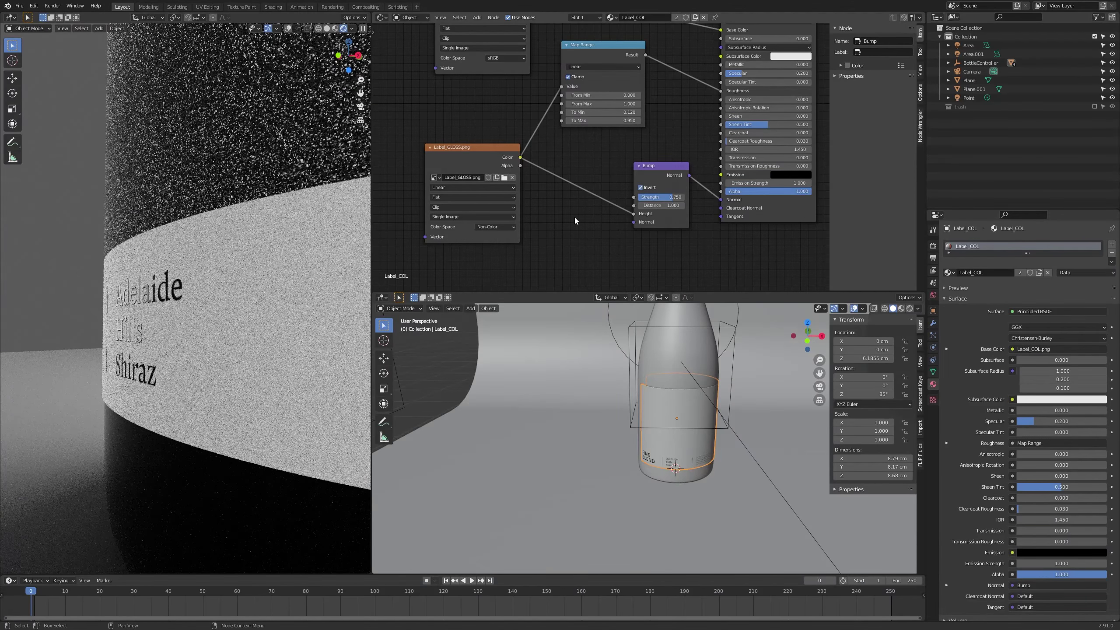
View the whole bottle through the scene camera and select the orange foil around its neck.
scroll(185, 338, "down", 8)
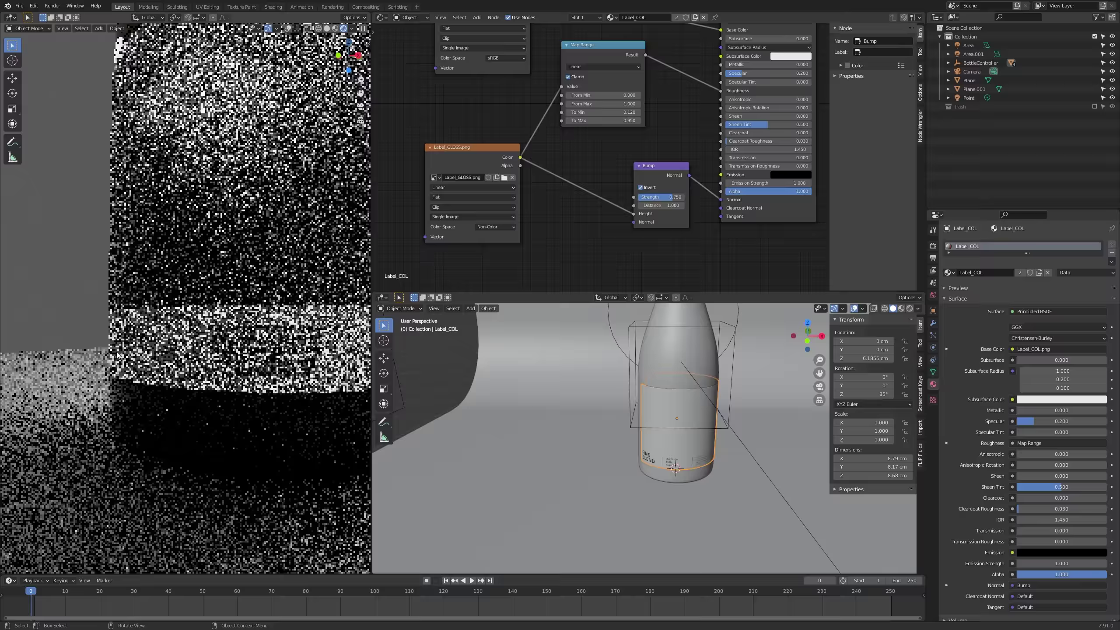
middle_click_drag(152, 328, 241, 352)
scroll(203, 343, "down", 5)
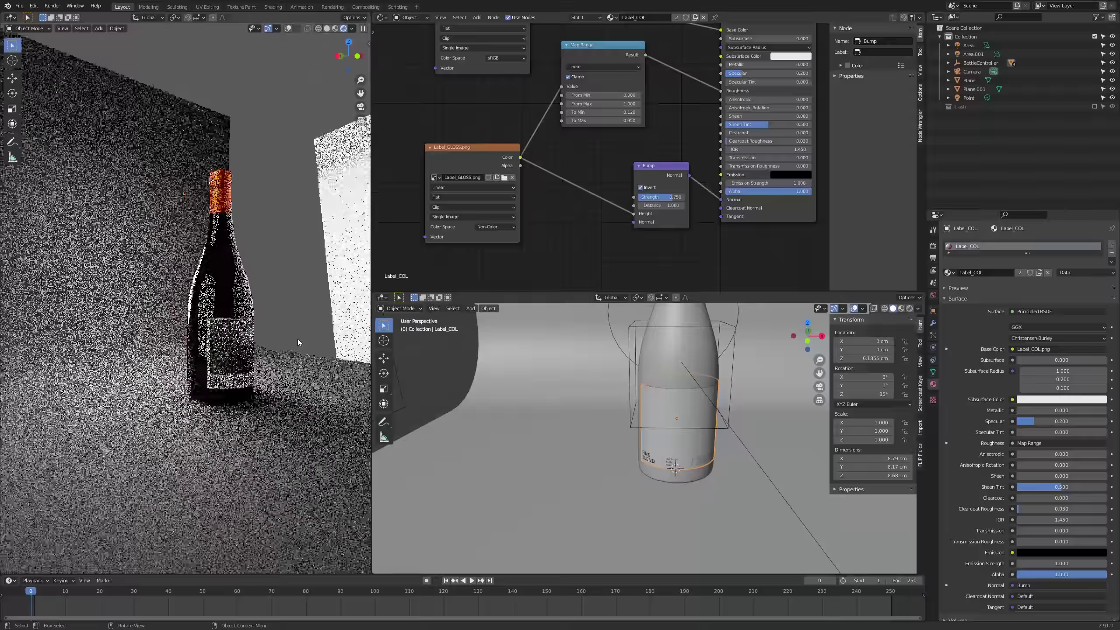
key("KP_0")
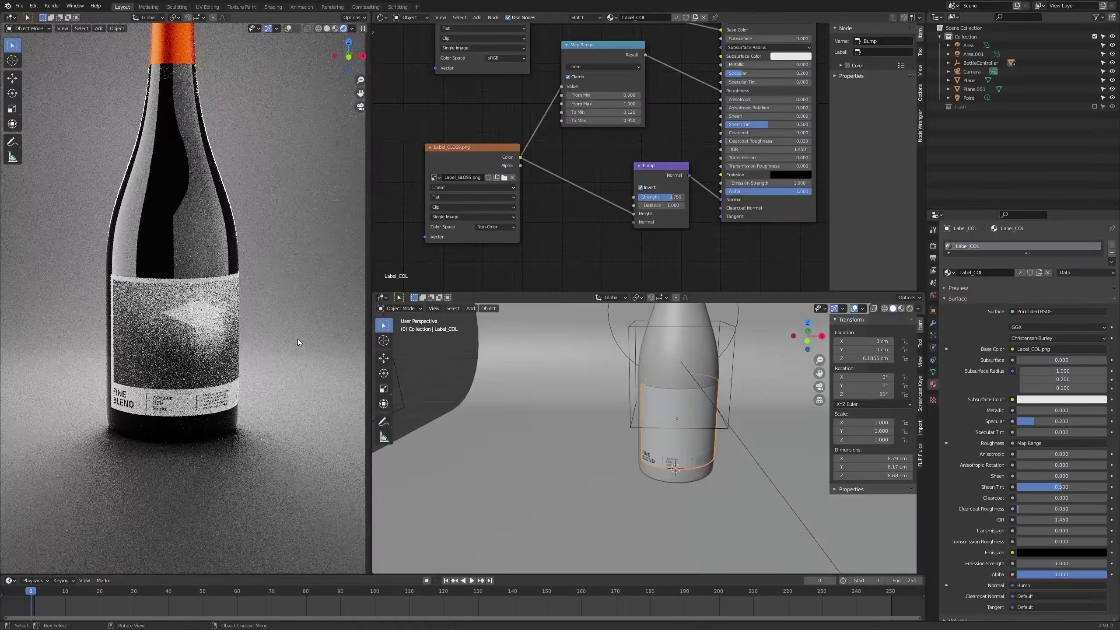
middle_click_drag(238, 172, 247, 294, "shift")
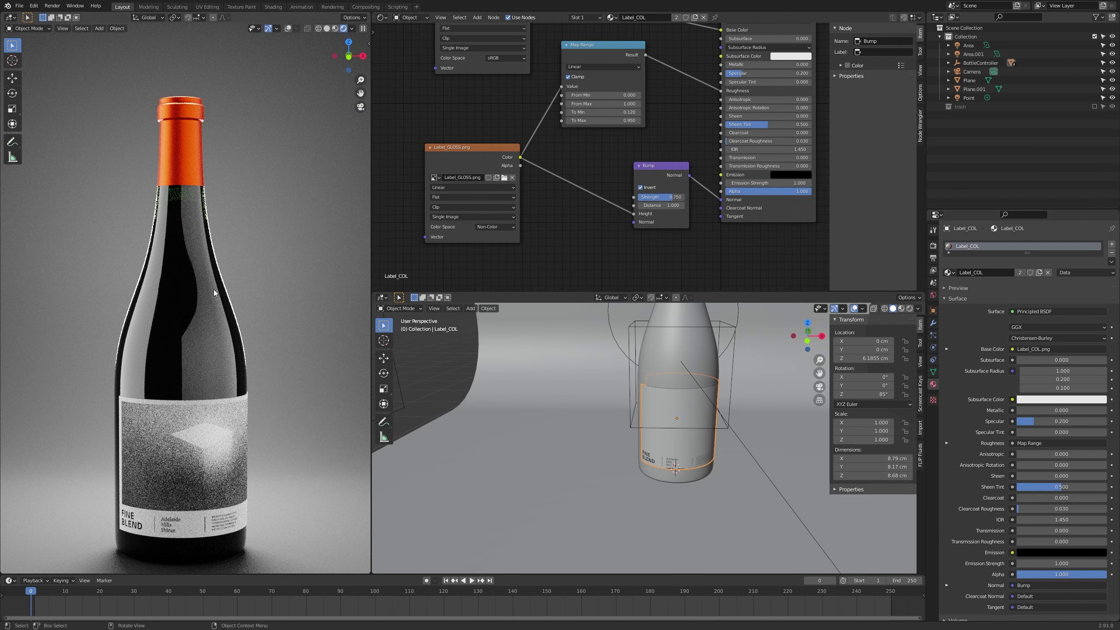
left_click(194, 117)
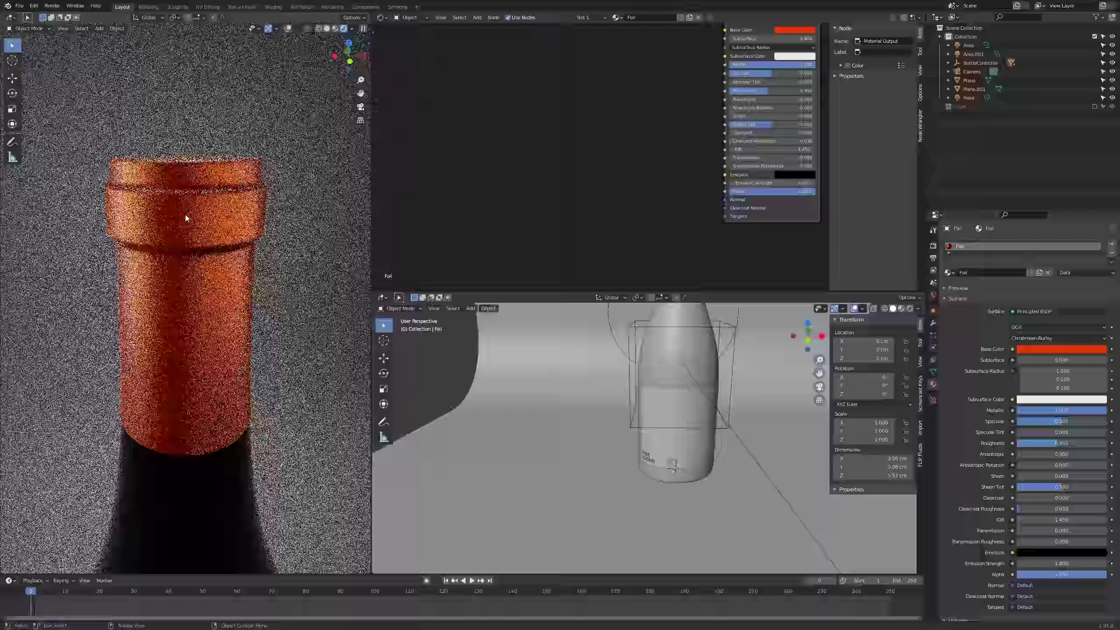
Add an Image Texture with Mapping and Texture Coordinate nodes to the foil material's Base Color and place it clear of the Principled BSDF.
middle_click_drag(186, 215, 191, 255)
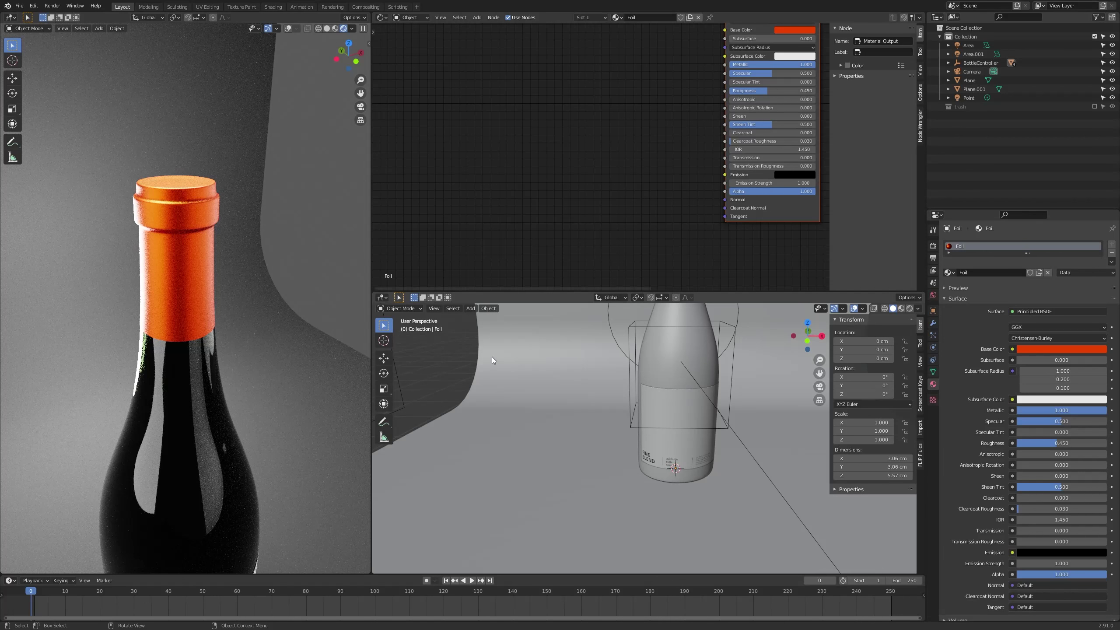
middle_click_drag(492, 357, 622, 349)
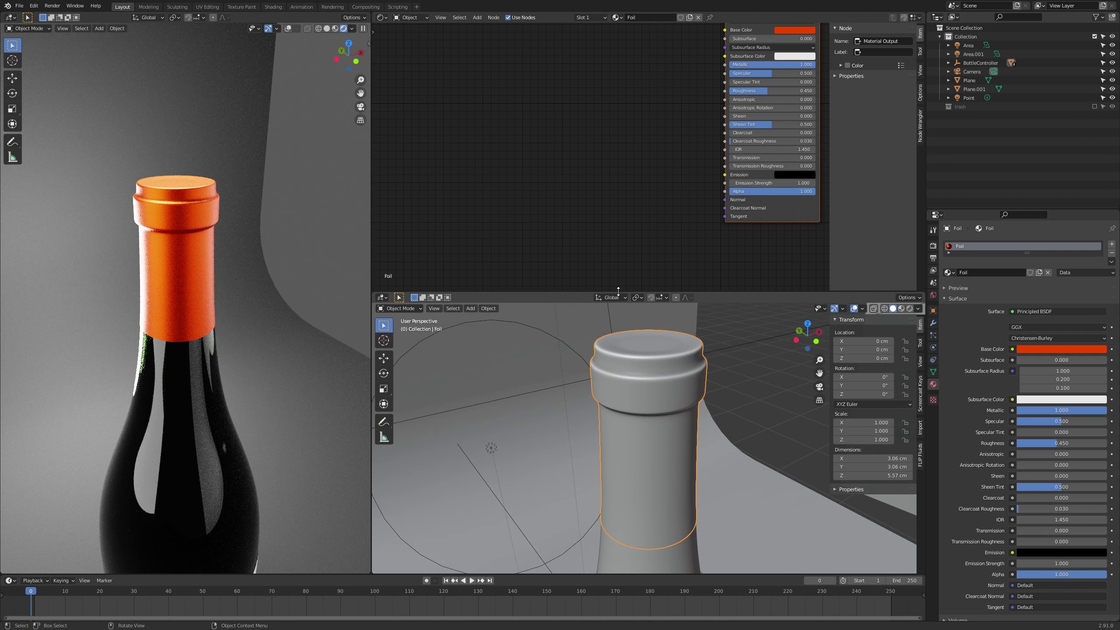
middle_click_drag(612, 200, 580, 217)
middle_click_drag(629, 123, 633, 150)
scroll(633, 149, "down", 1)
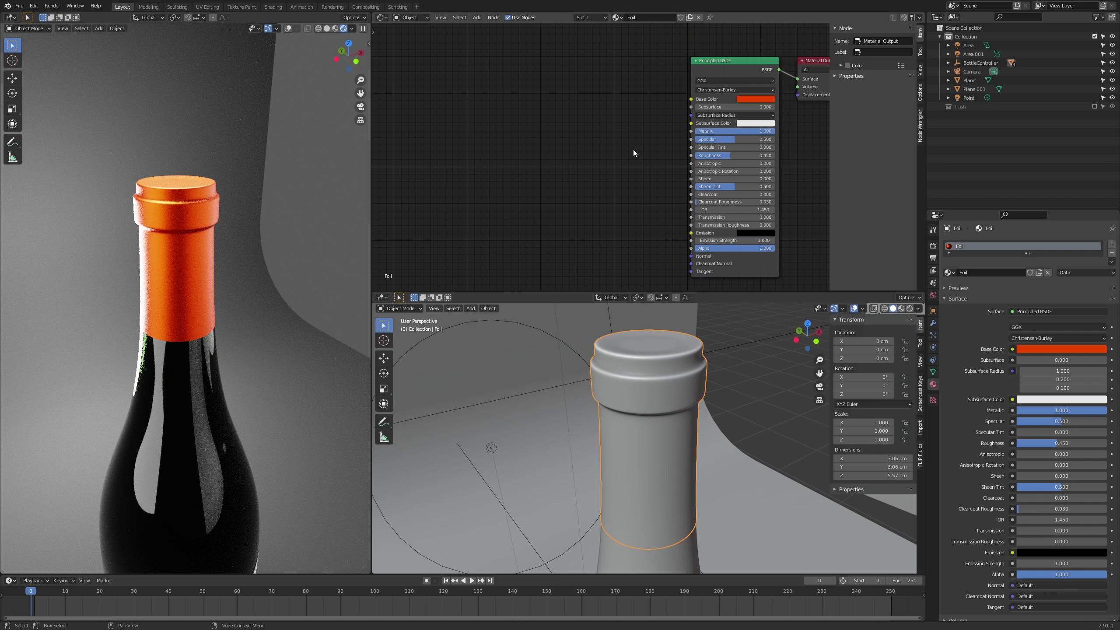
left_click(716, 60)
middle_click_drag(716, 61, 708, 67)
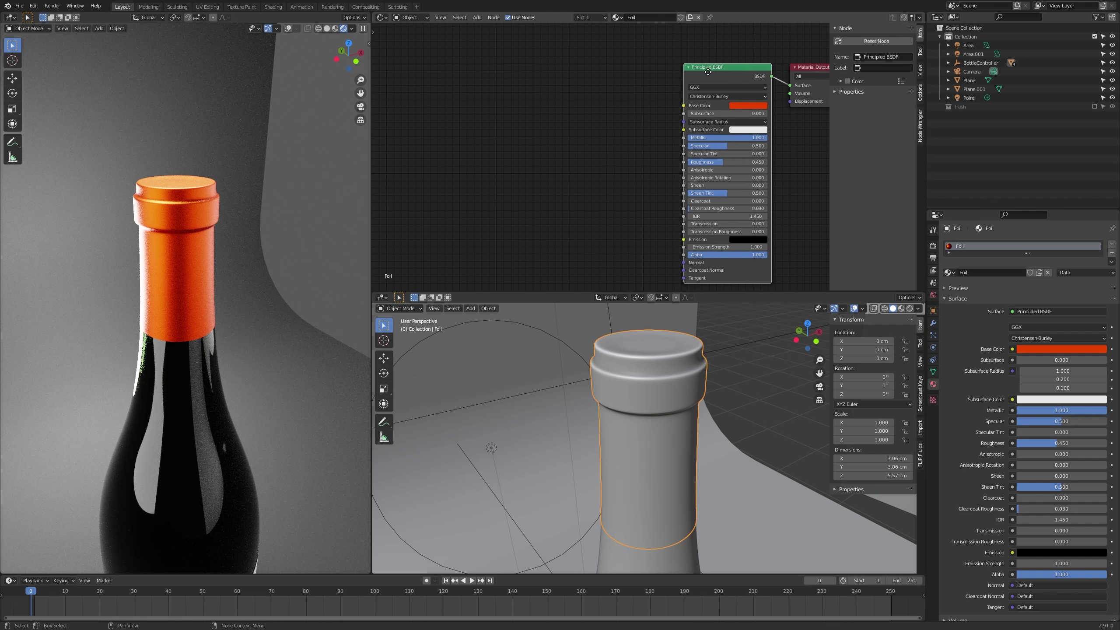
key("ctrl+t")
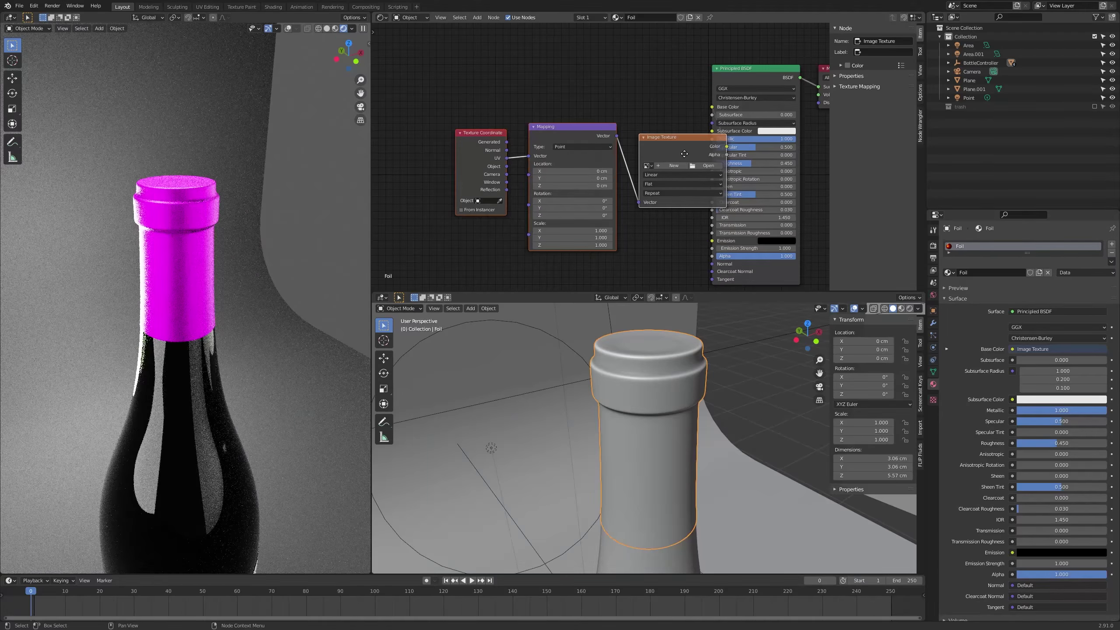
left_click_drag(684, 155, 612, 90)
middle_click_drag(661, 153, 701, 172)
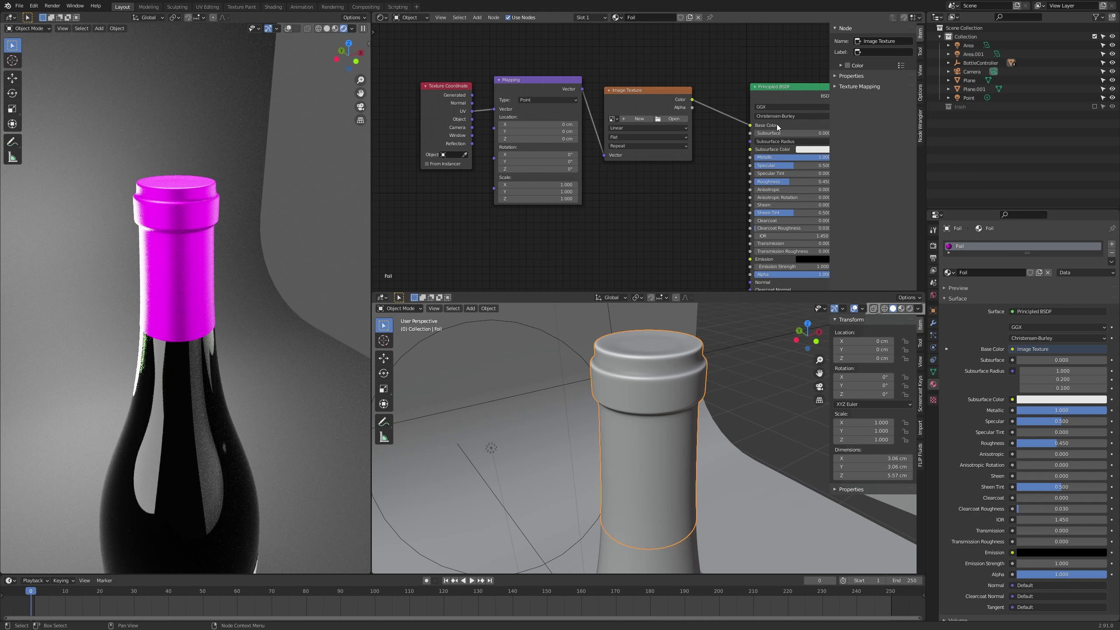
middle_click_drag(479, 152, 450, 153)
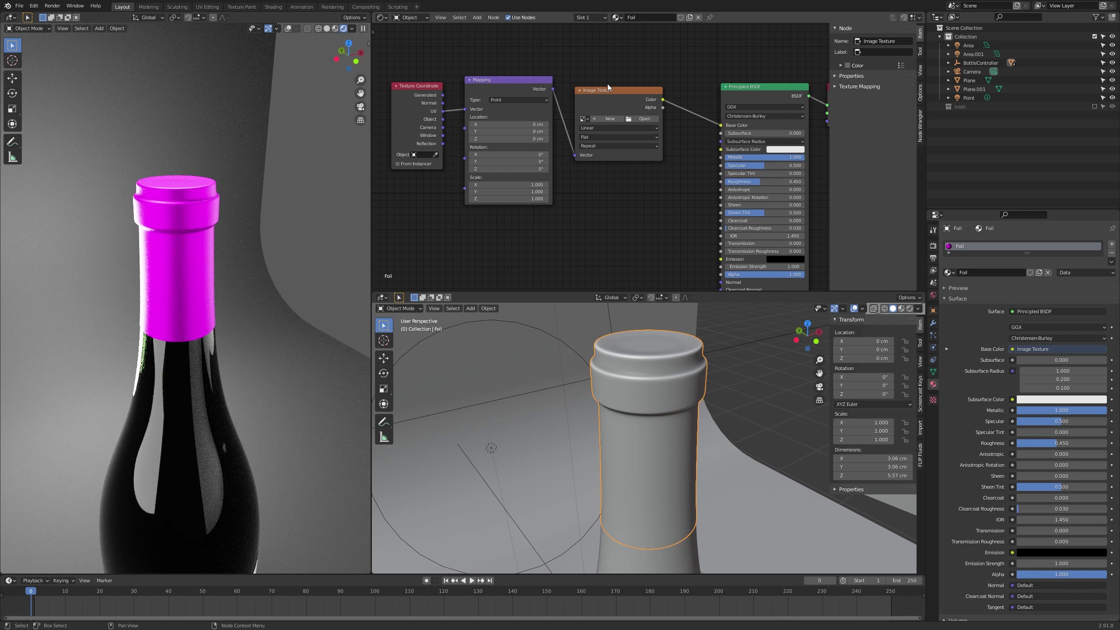
Load Foil.png from the 054_Wine Textures folder into the foil's Image Texture node.
left_click(594, 91)
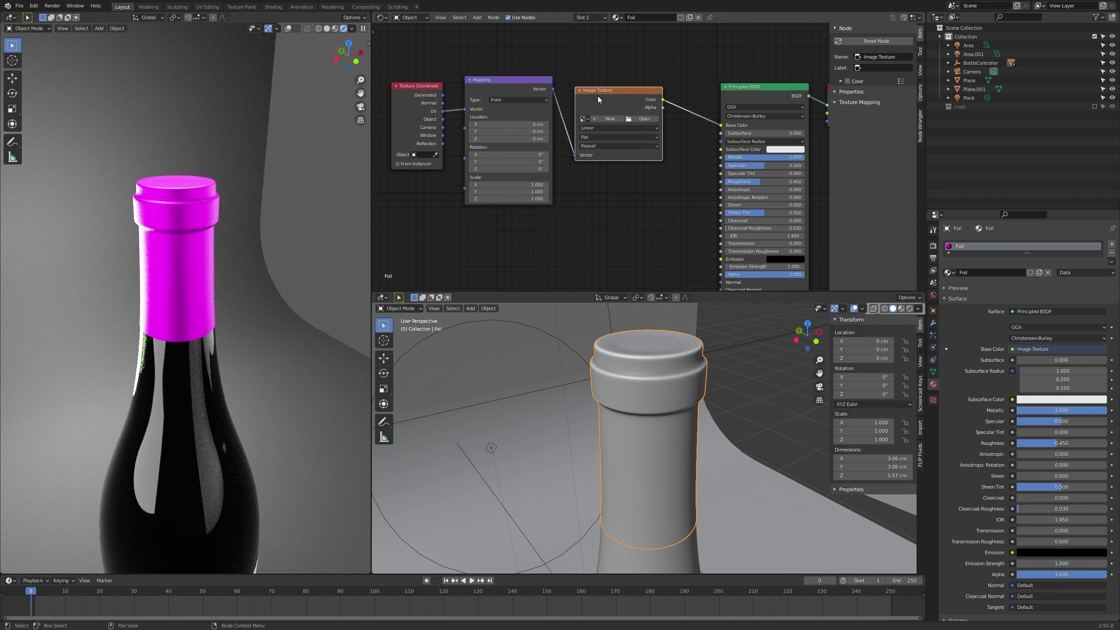
left_click(505, 88)
left_click(439, 94, "shift")
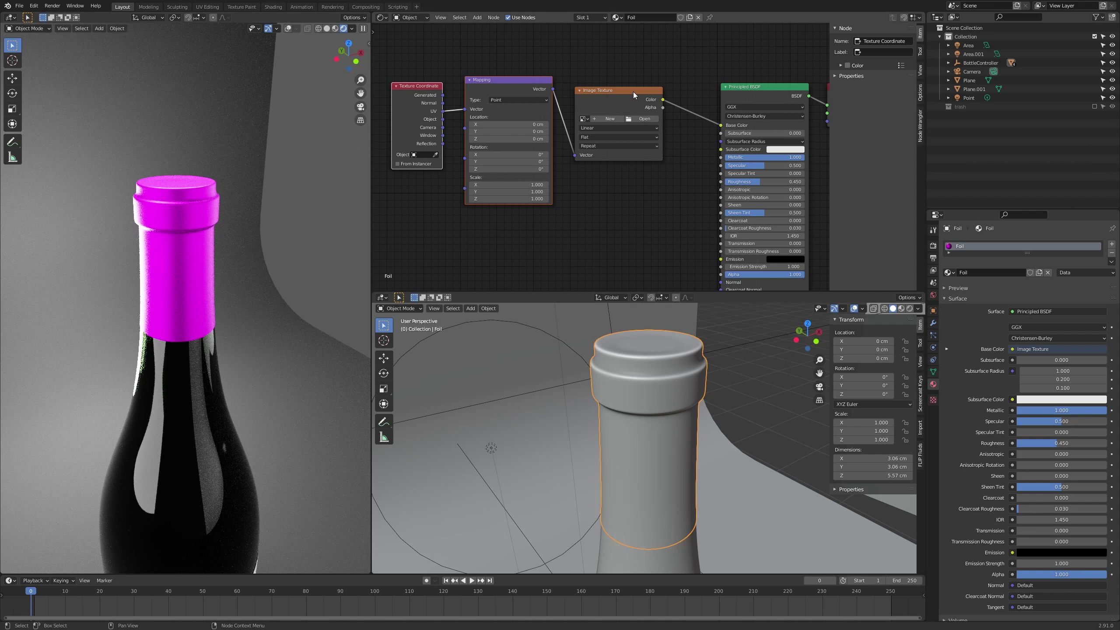
left_click(639, 119)
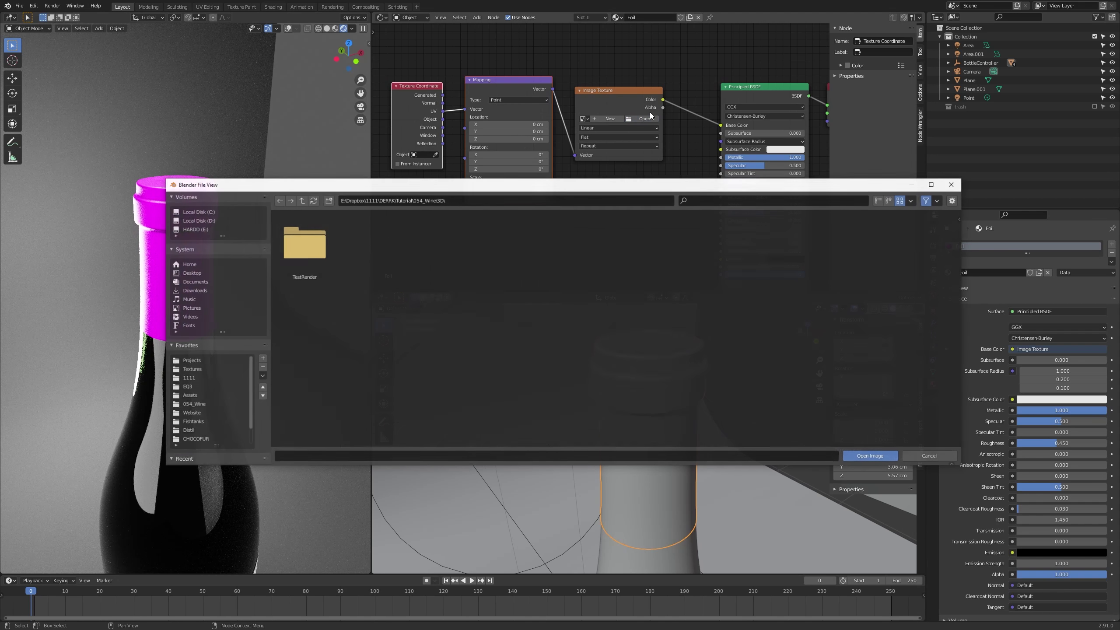
left_click(186, 405)
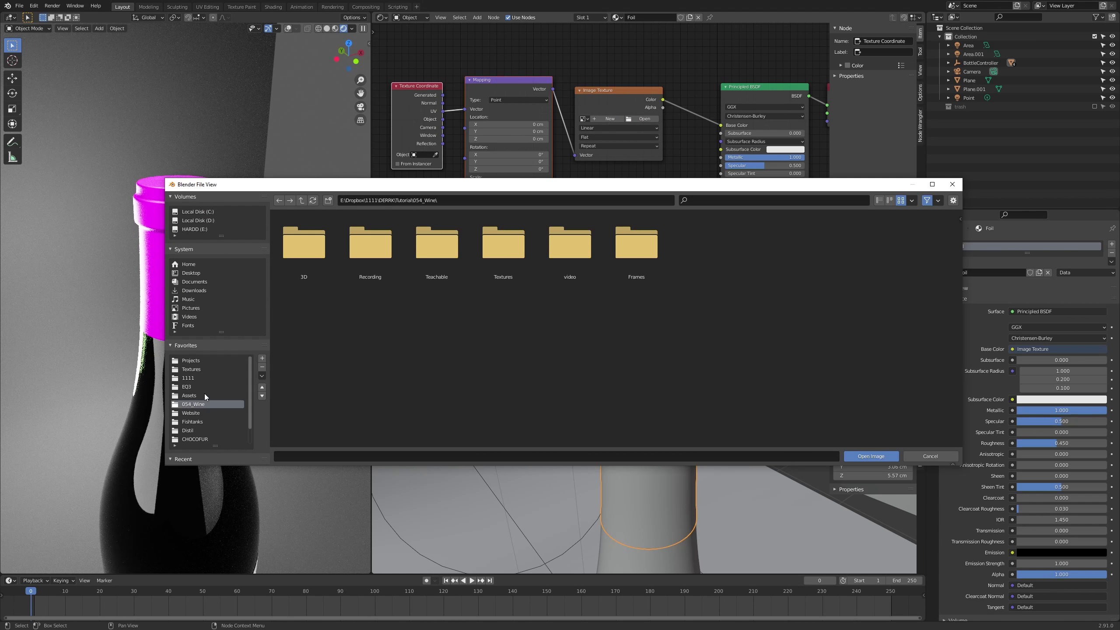
double_click(461, 254)
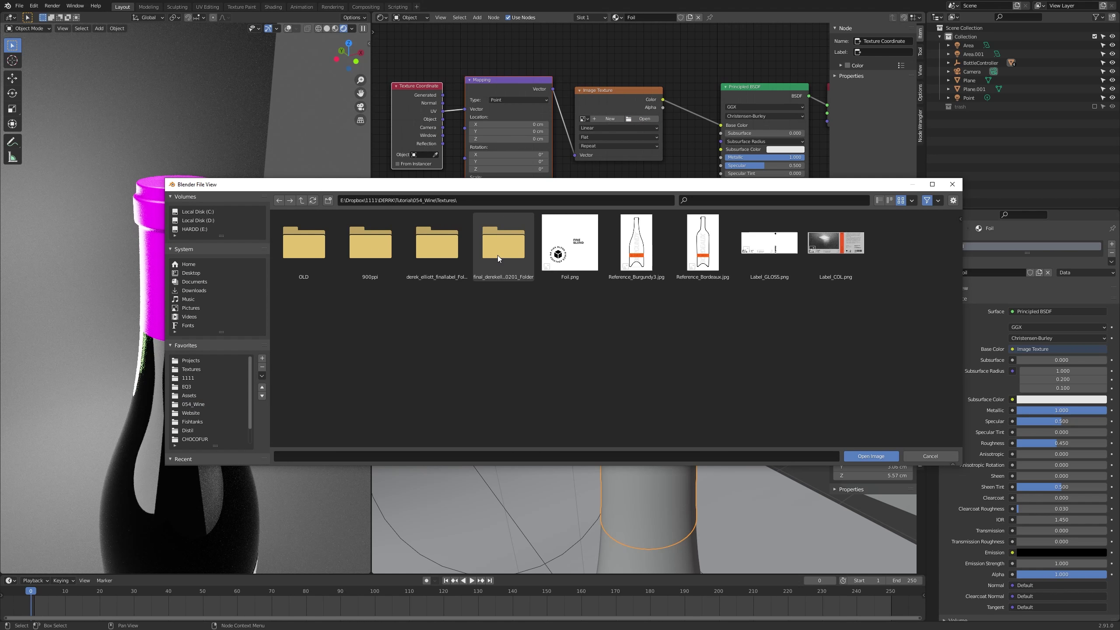
double_click(586, 256)
middle_click_drag(222, 253, 315, 261)
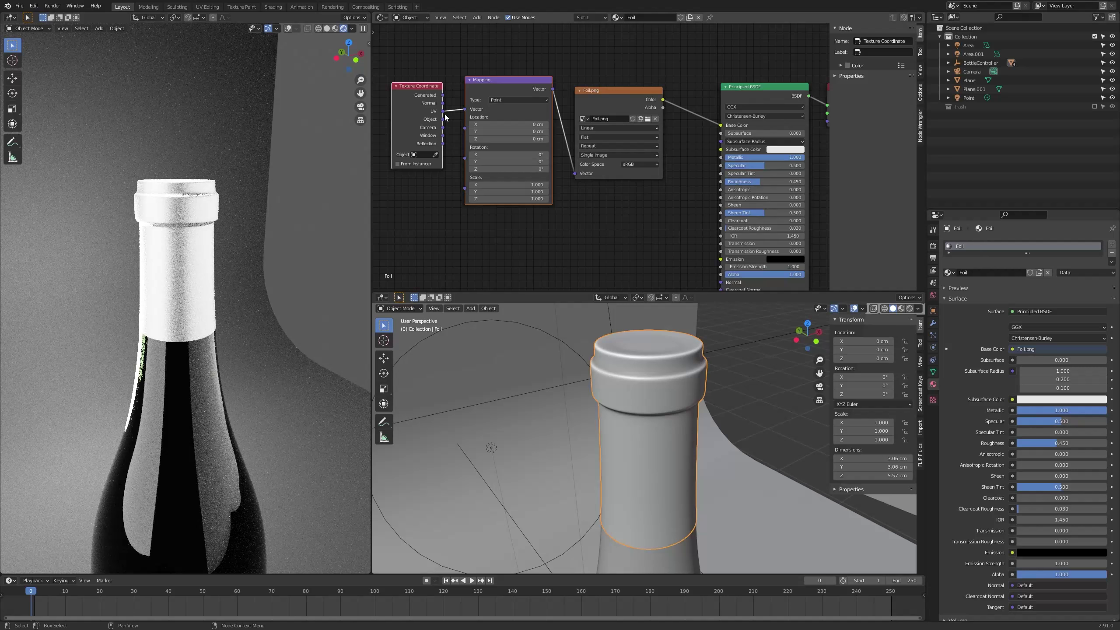
middle_click_drag(493, 124, 503, 127)
scroll(571, 239, "down", 1)
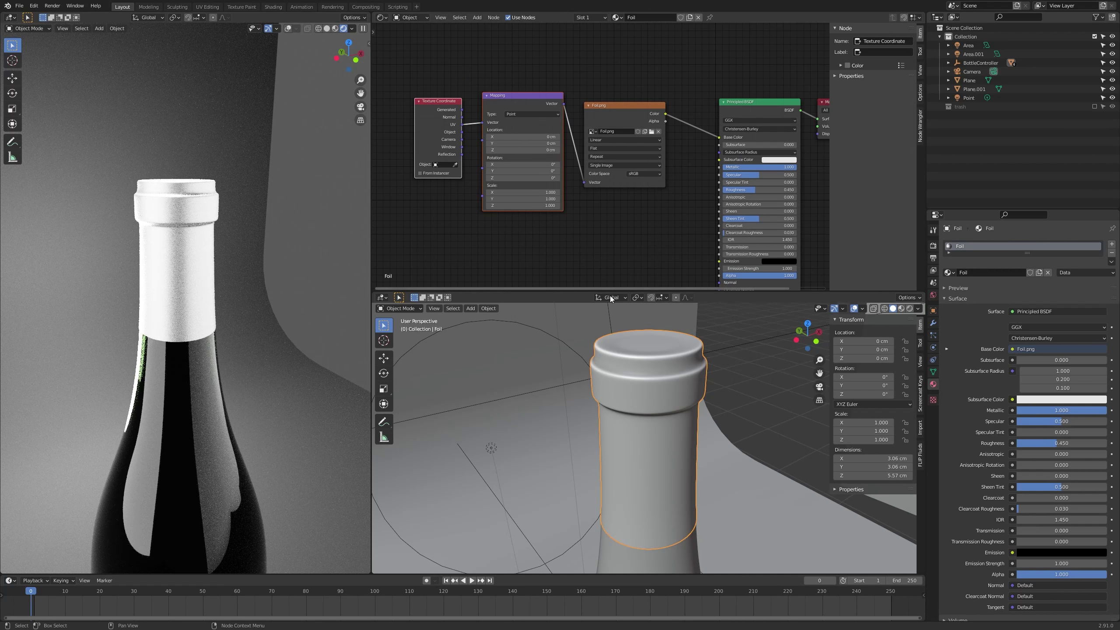
Enter Edit Mode on the foil and mark the edge loop around its top rim as a seam.
middle_click_drag(706, 389, 669, 379)
key("Tab")
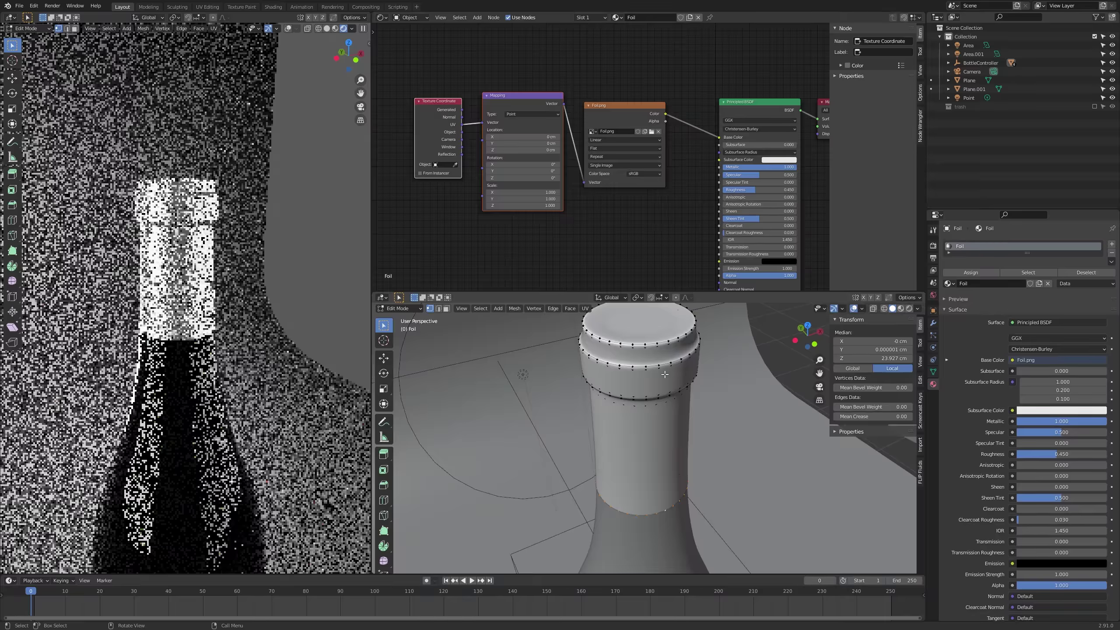
scroll(652, 353, "up", 2)
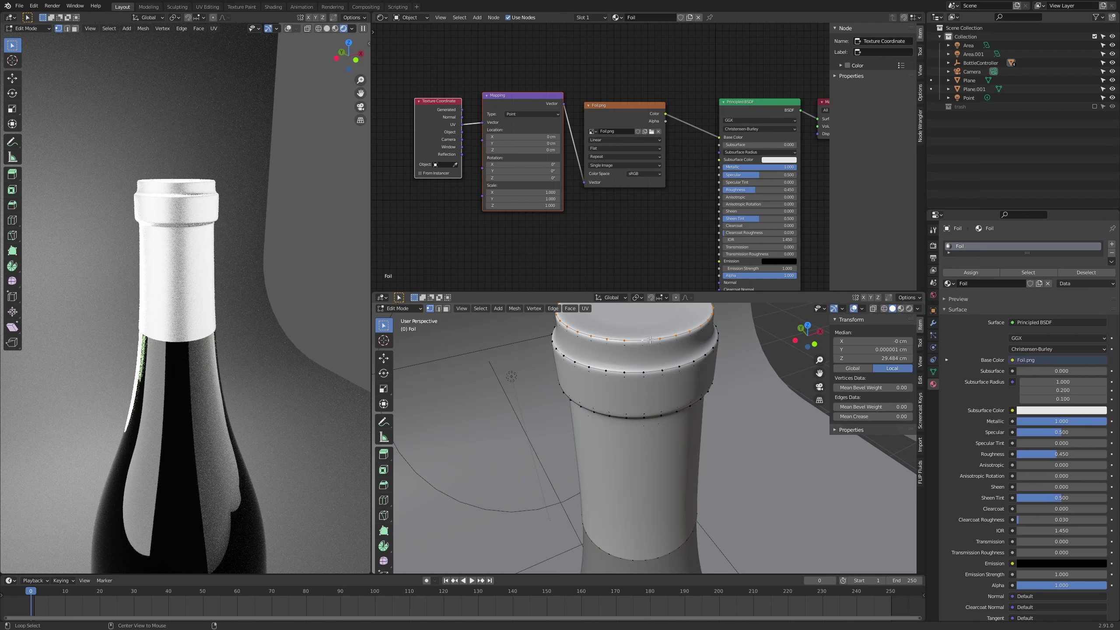
middle_click_drag(650, 339, 633, 384)
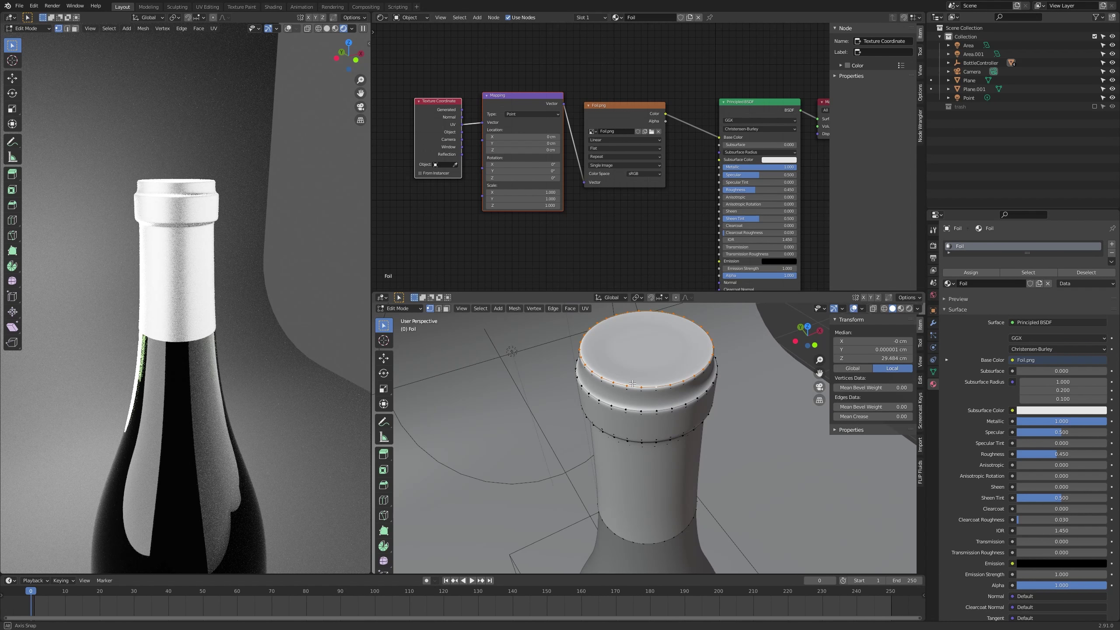
middle_click_drag(758, 347, 699, 387)
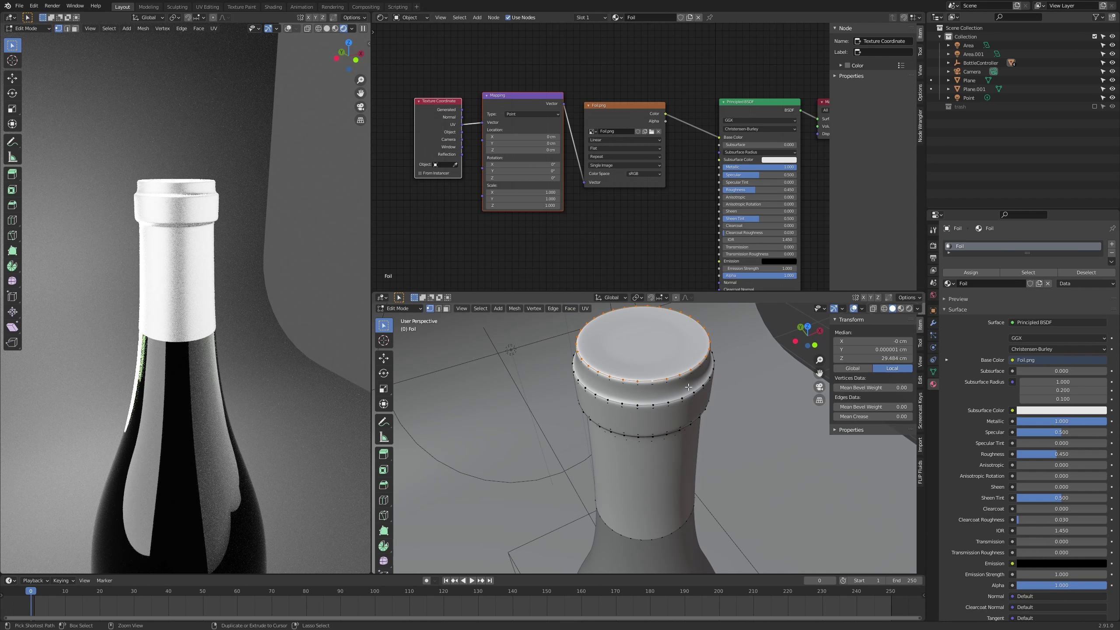
key("ctrl+e")
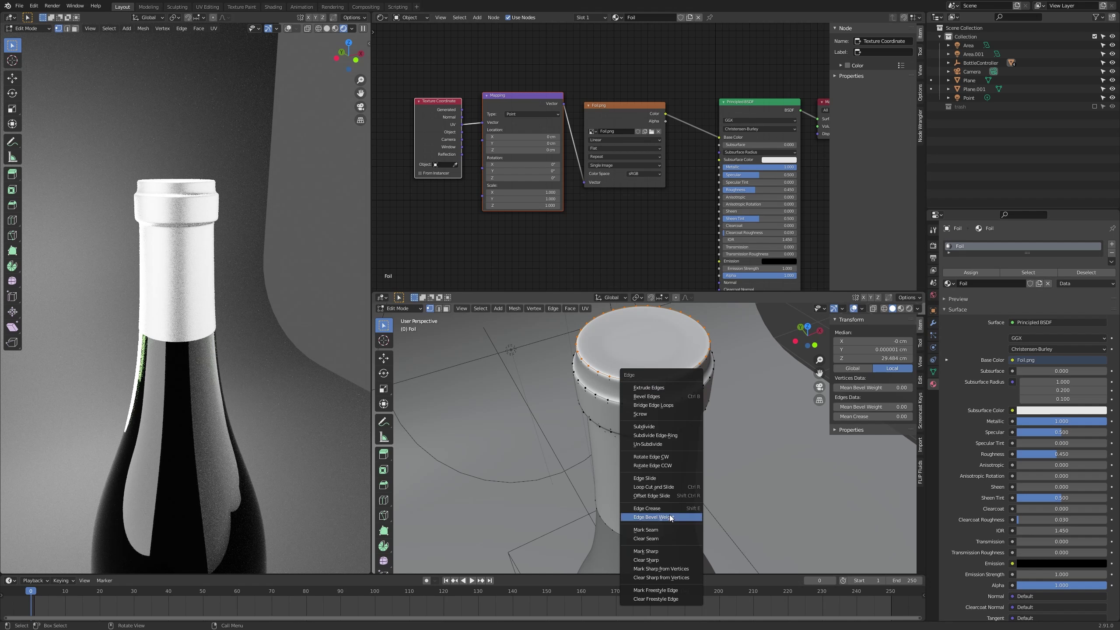
left_click(666, 533)
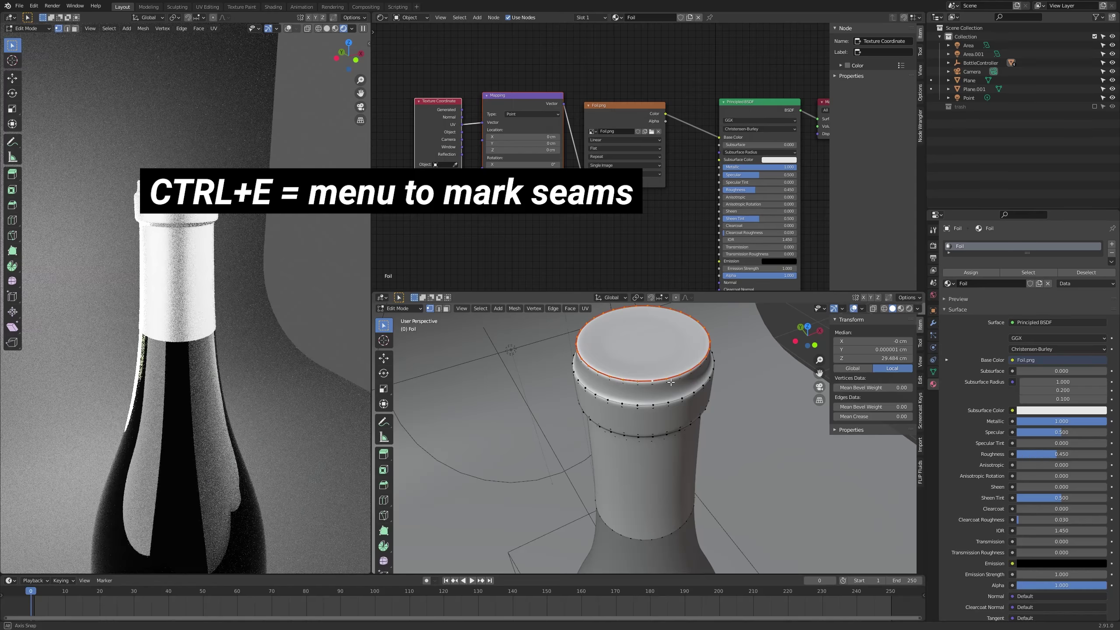
Select the center faces on top of the foil, grow the selection toward the rim seam and unwrap it.
middle_click_drag(657, 503, 717, 331)
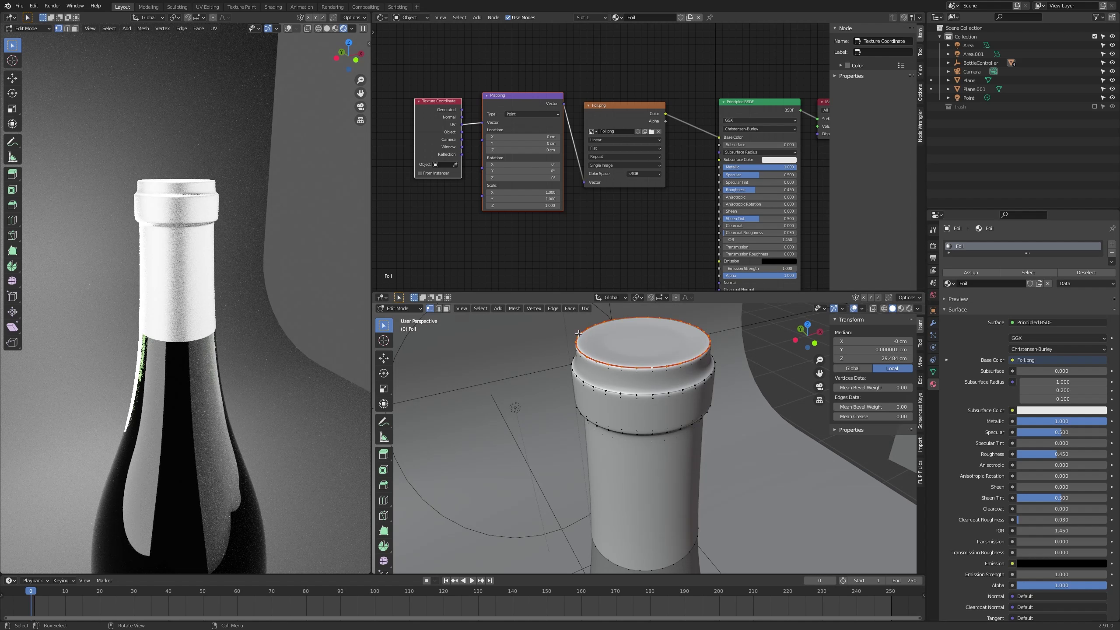
middle_click_drag(628, 398, 637, 383)
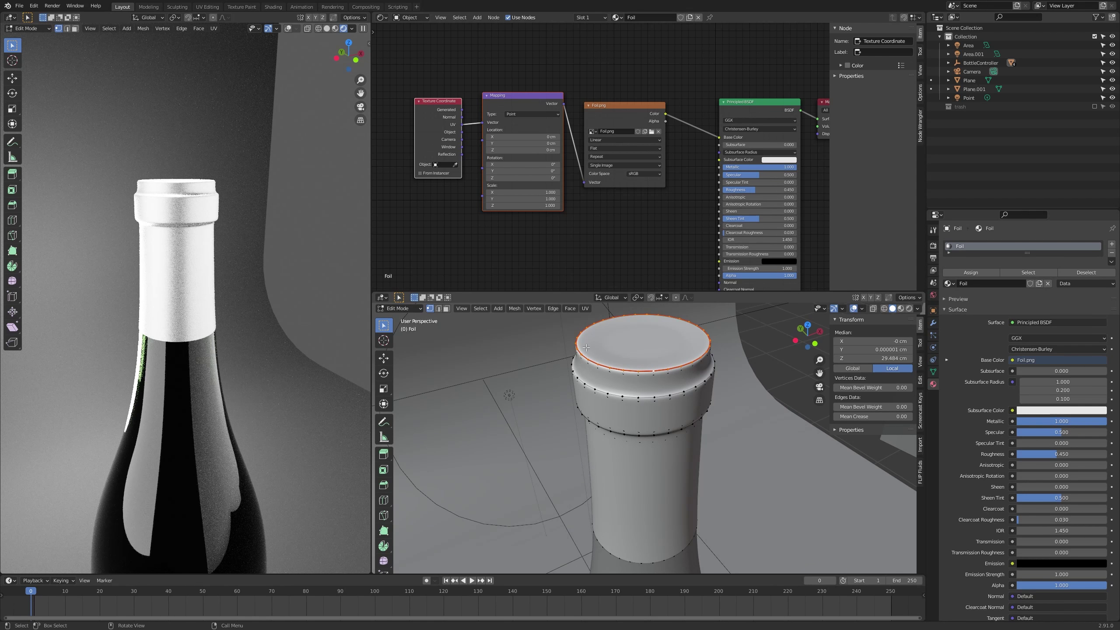
middle_click_drag(692, 349, 630, 375)
key("3")
left_click(673, 340)
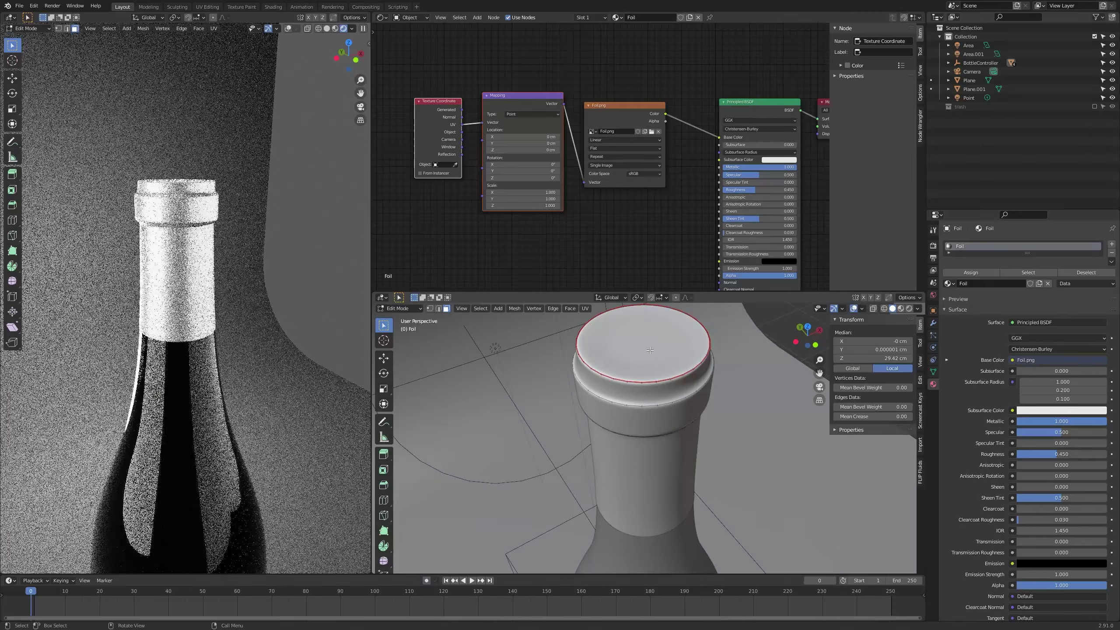
key("alt+z")
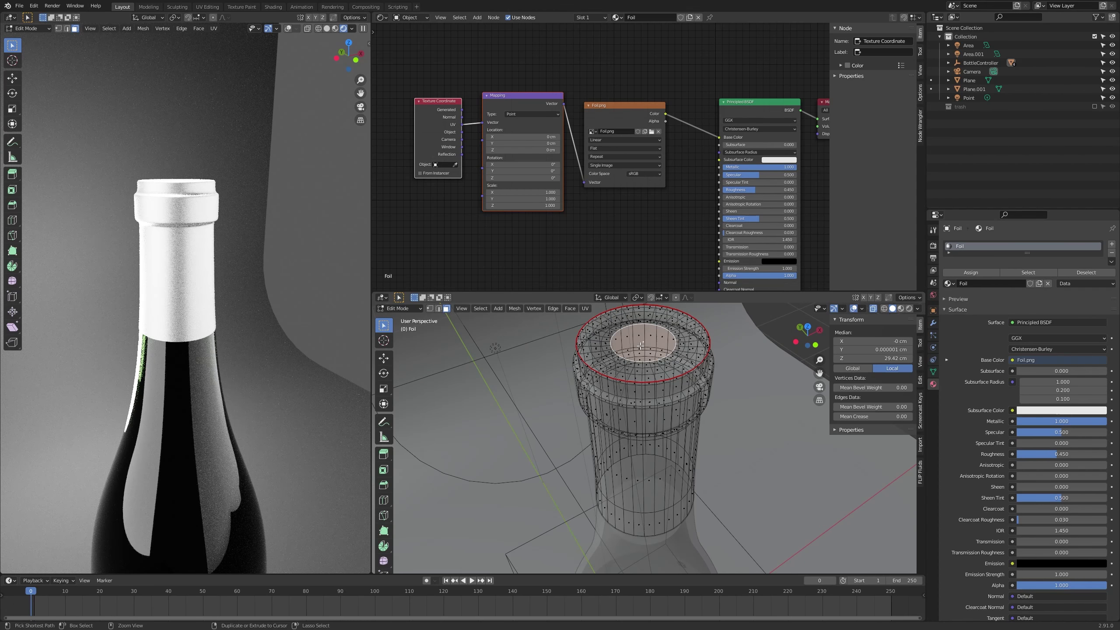
key("ctrl+KP_Add")
key("alt+z")
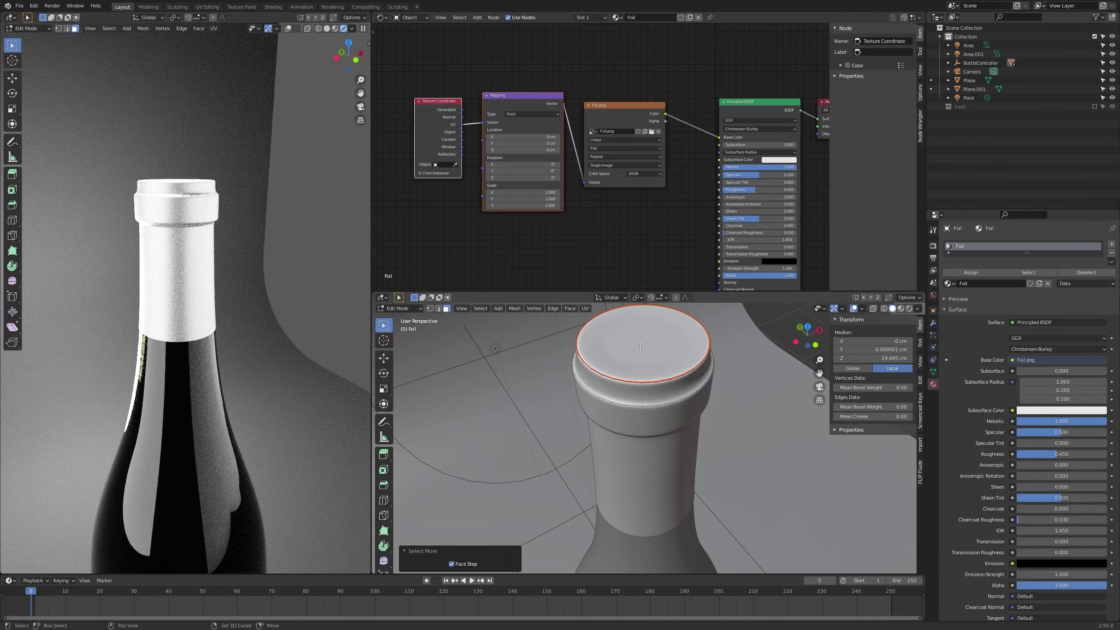
middle_click_drag(640, 346, 625, 366, "shift")
key("u")
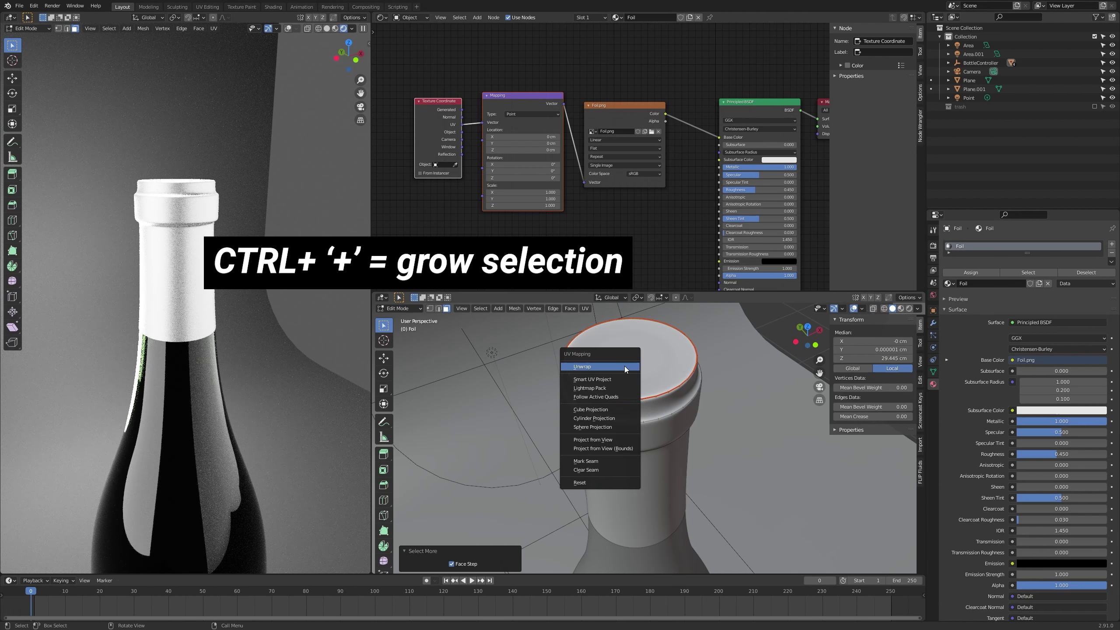
left_click(625, 366)
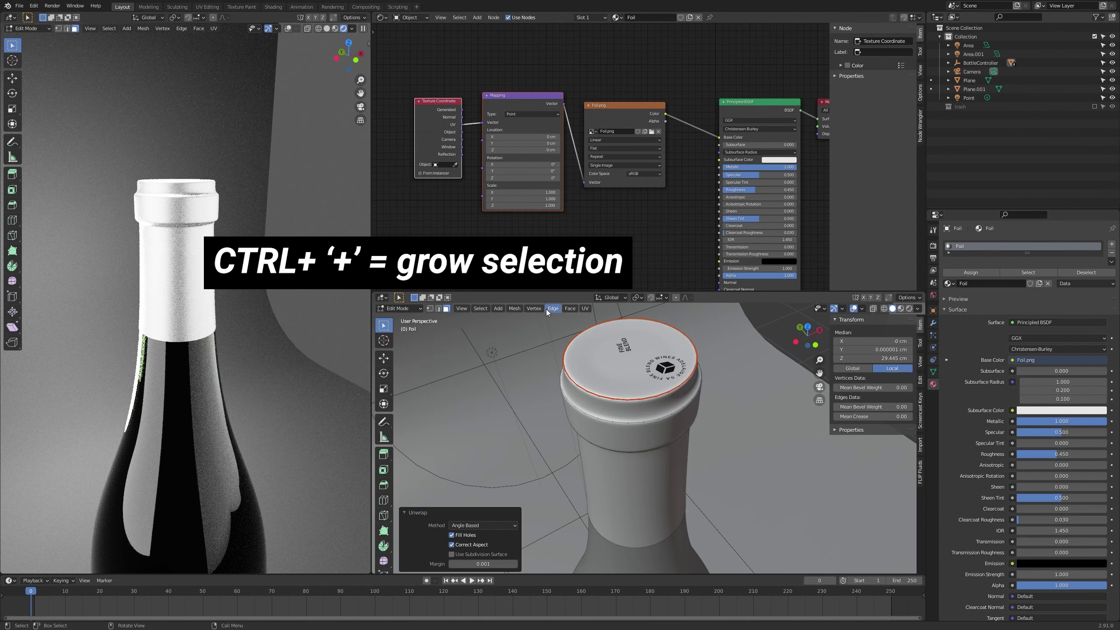
Check the print on top of the foil in the render and show the foil's side with X-ray and vertex selection.
middle_click_drag(240, 257, 247, 293)
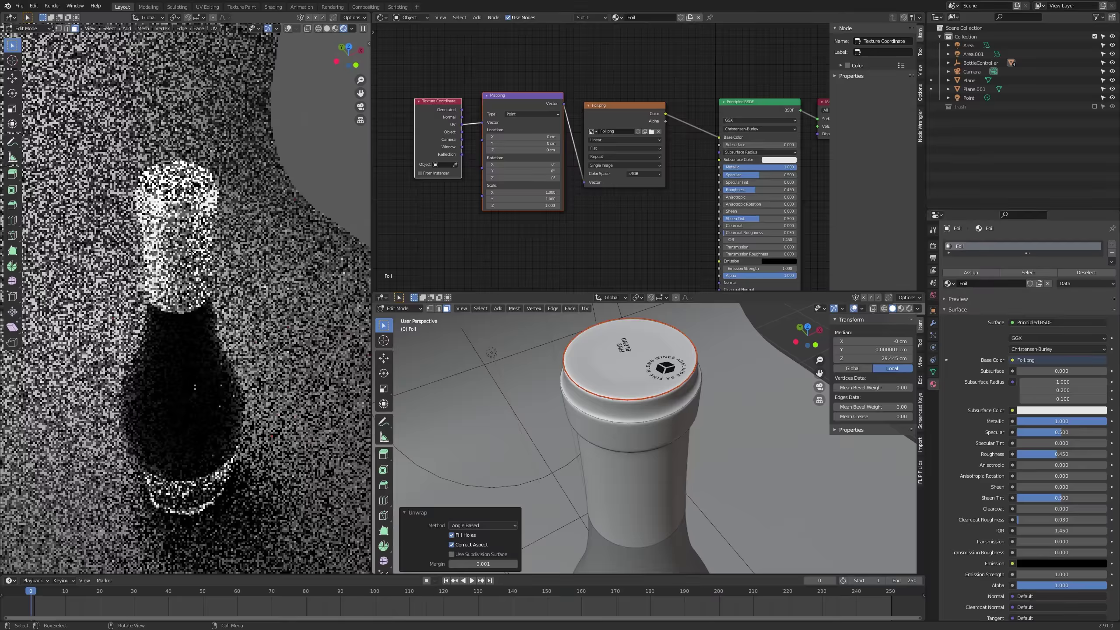
middle_click_drag(439, 346, 397, 345)
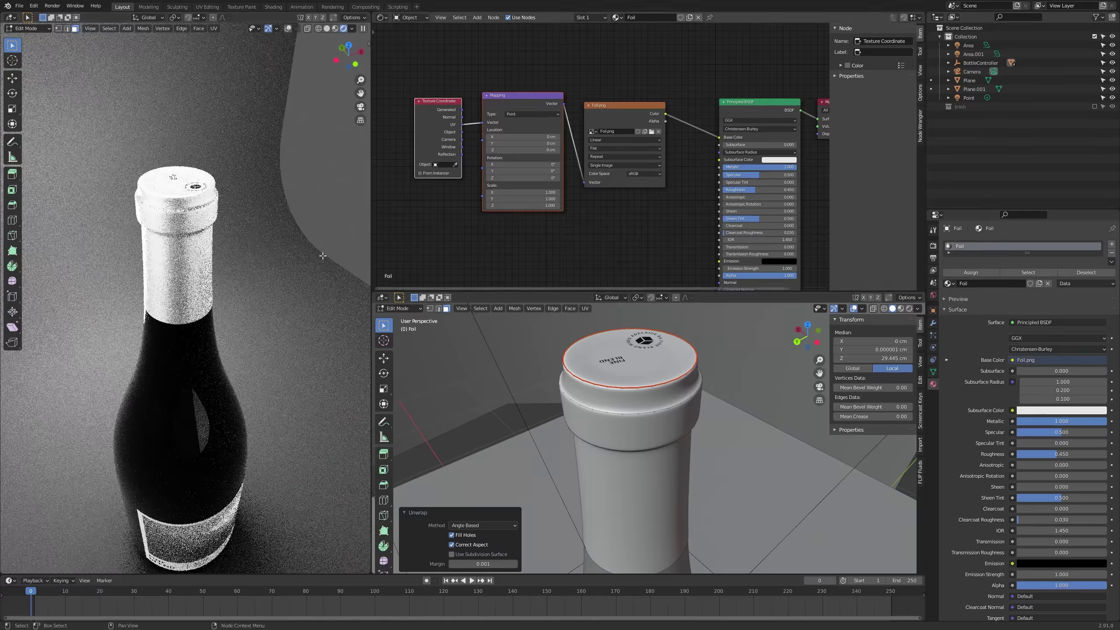
scroll(269, 293, "up", 5)
mouse_move(268, 293)
middle_mouse_down()
mouse_move(265, 282)
mouse_move(269, 300)
middle_mouse_up()
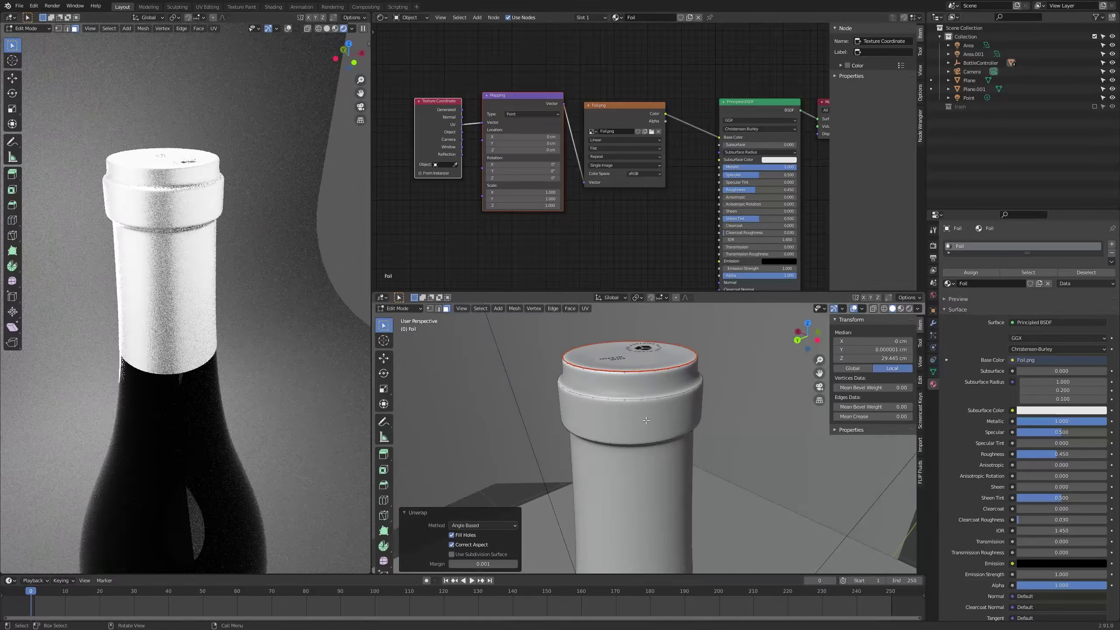
key("1")
key("alt+z")
middle_click_drag(645, 399, 620, 391)
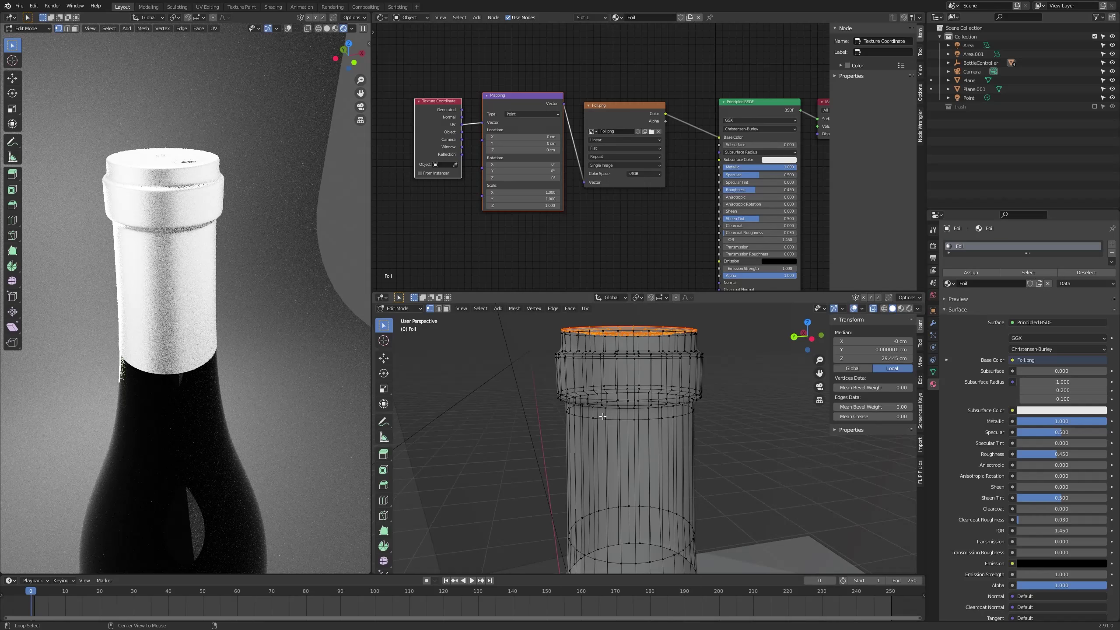
key("alt+z")
middle_click_drag(620, 459, 618, 379, "shift")
key("alt+z")
scroll(616, 494, "down", 1, "alt")
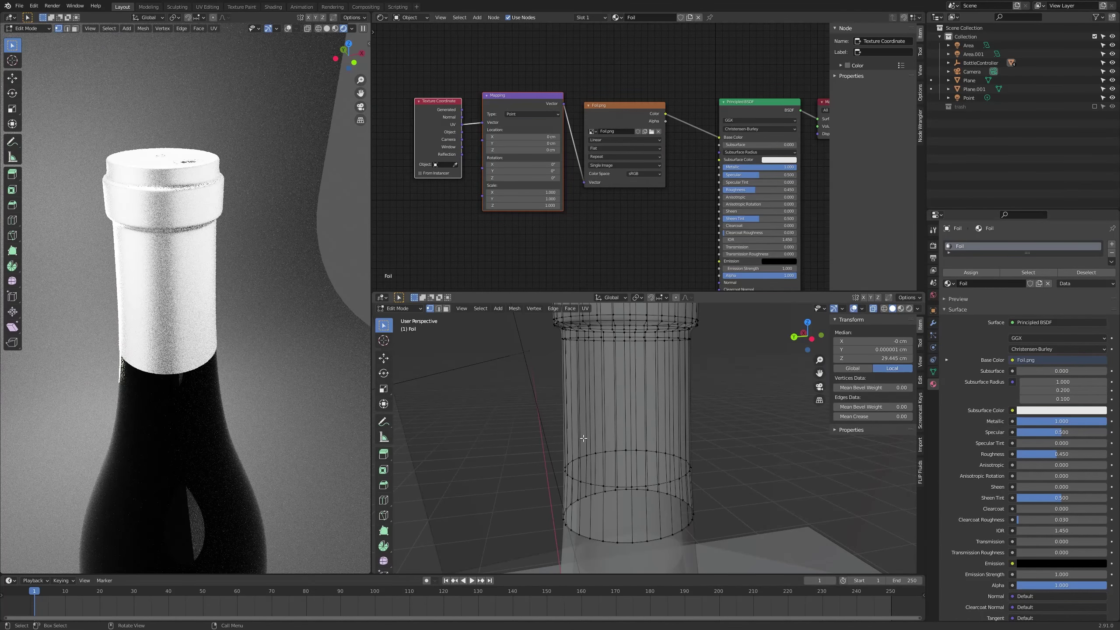
Replace the shader node view with the UV/image view and display Foil.png in it.
key("shift+F10")
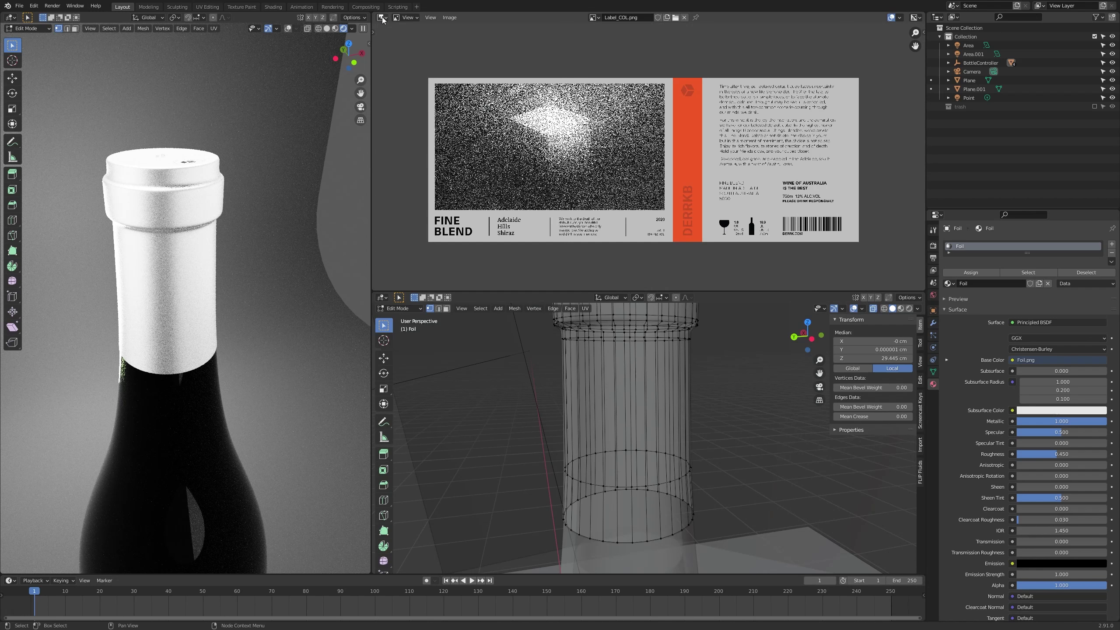
left_click(594, 17)
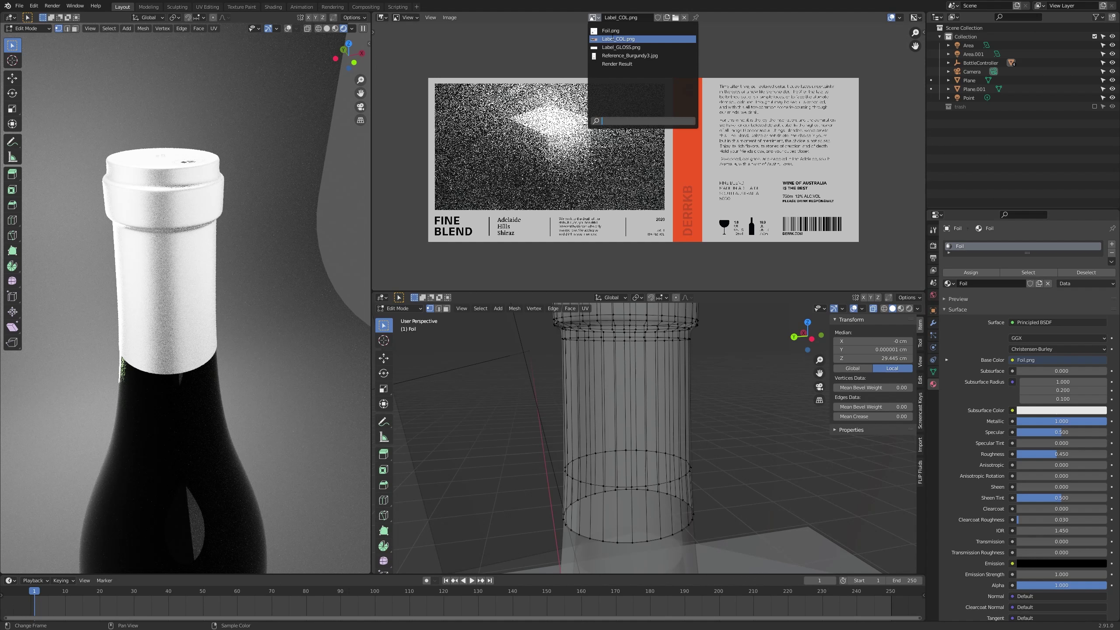
left_click(619, 41)
scroll(664, 167, "up", 6)
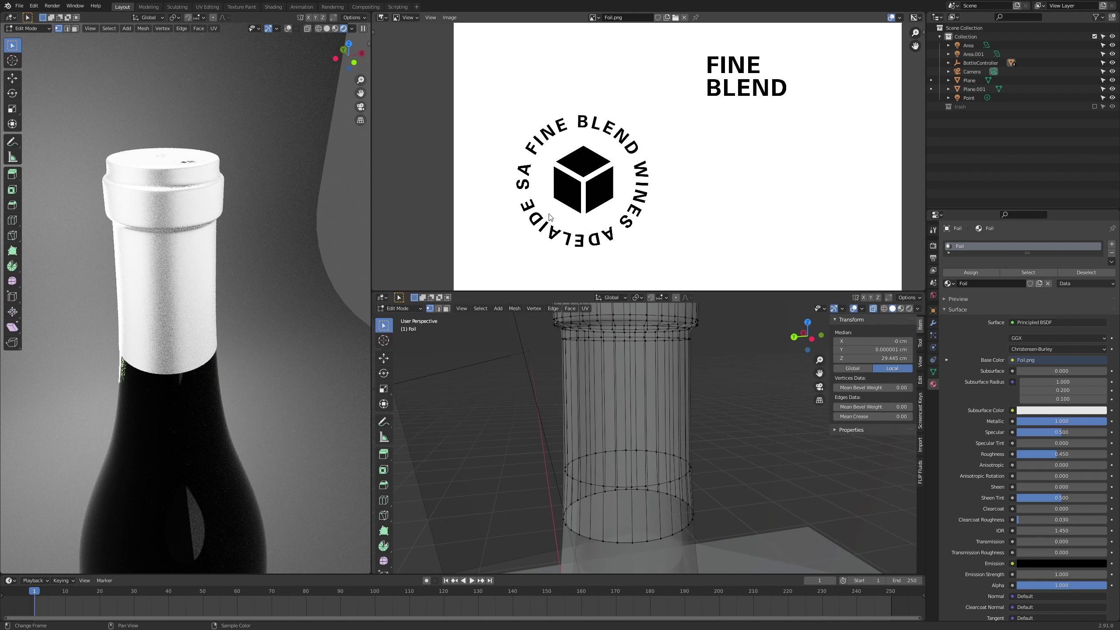
Switch the area showing Foil.png to the UV Editor and bring the whole image into view.
middle_click_drag(718, 110, 627, 161)
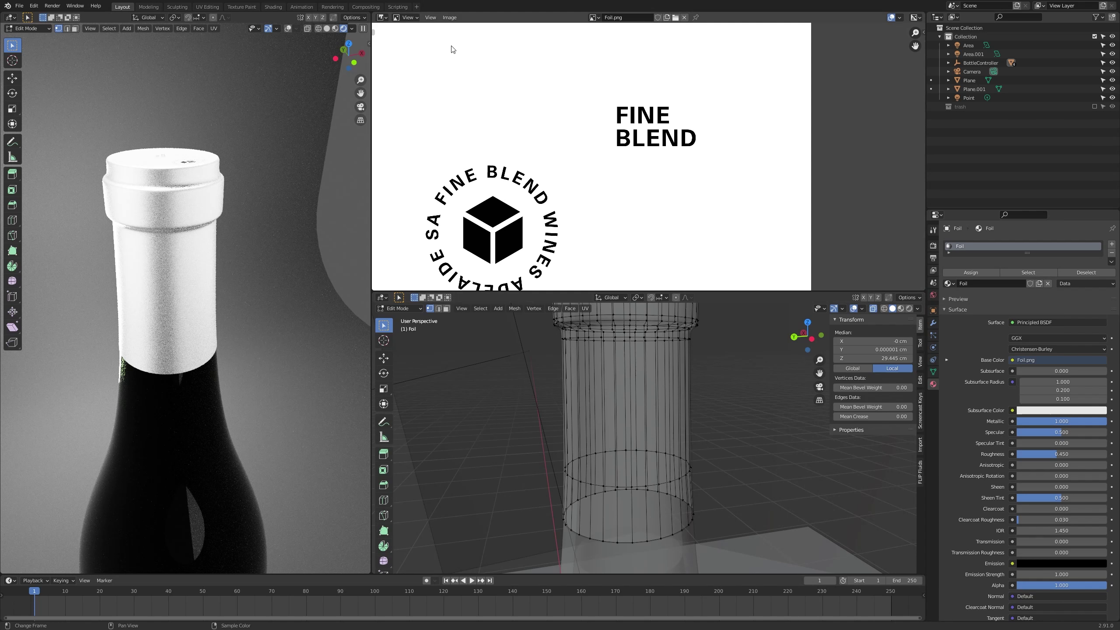
left_click(383, 19)
left_click(399, 57)
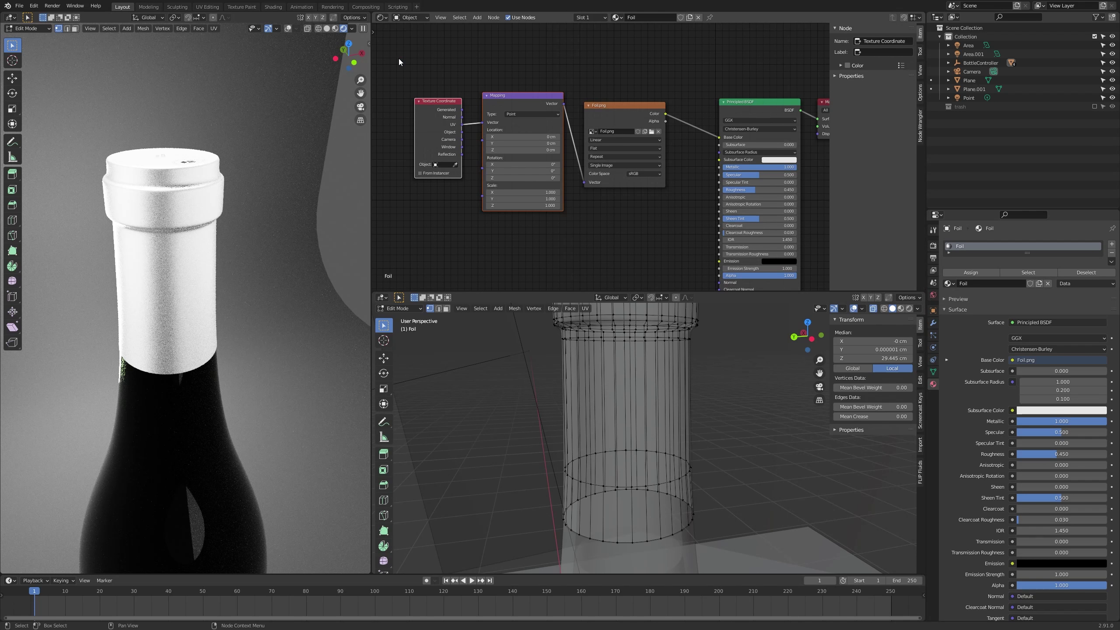
left_click(380, 17)
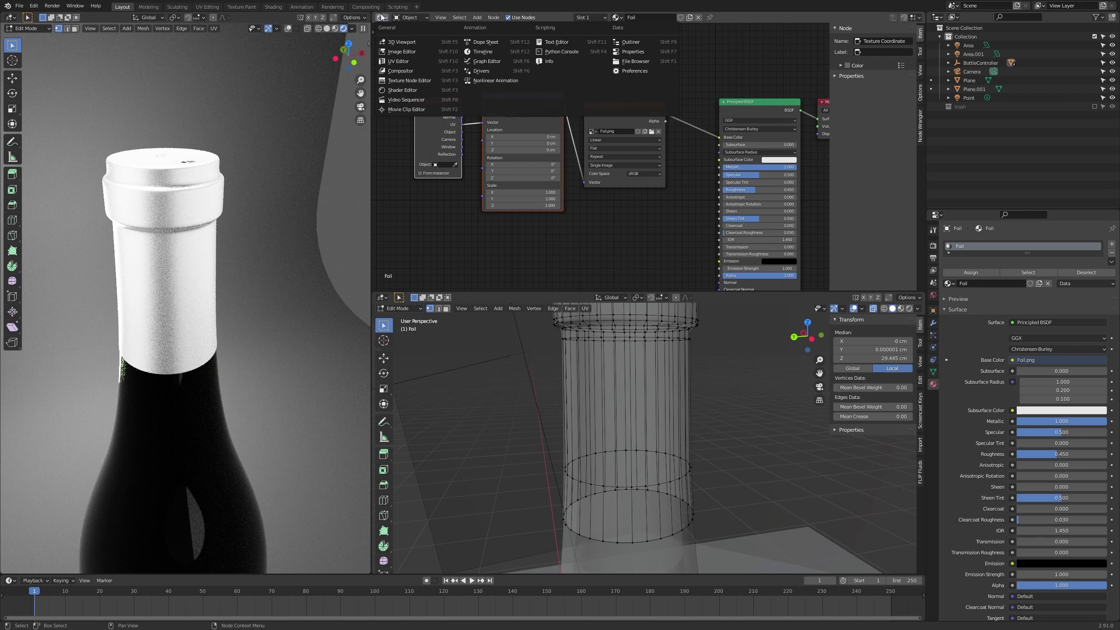
left_click(399, 62)
scroll(655, 98, "down", 4)
middle_click_drag(654, 114, 647, 125)
Select all UVs of the foil's top, scale them down, move them over the round logo and leave Edit Mode.
key("a")
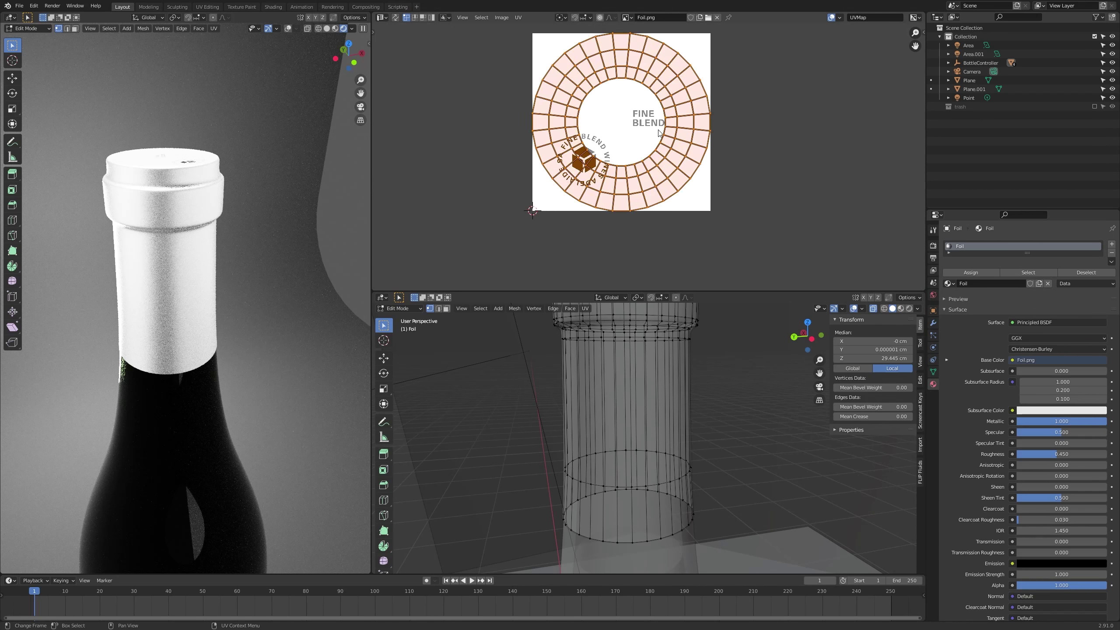
key("s")
left_click(635, 128)
key("g")
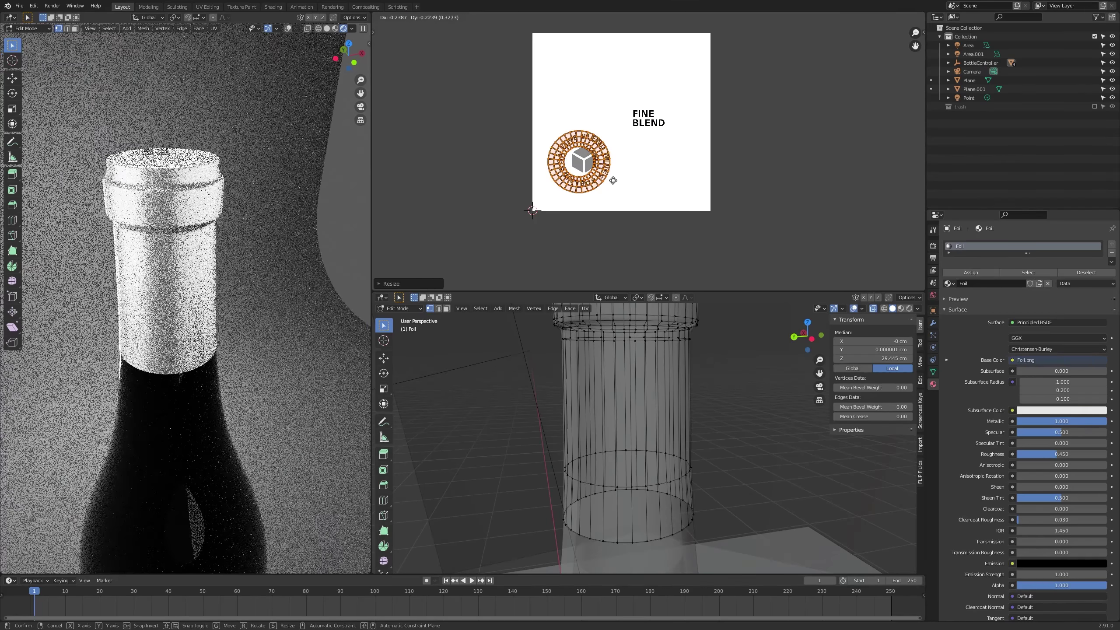
left_click(671, 143)
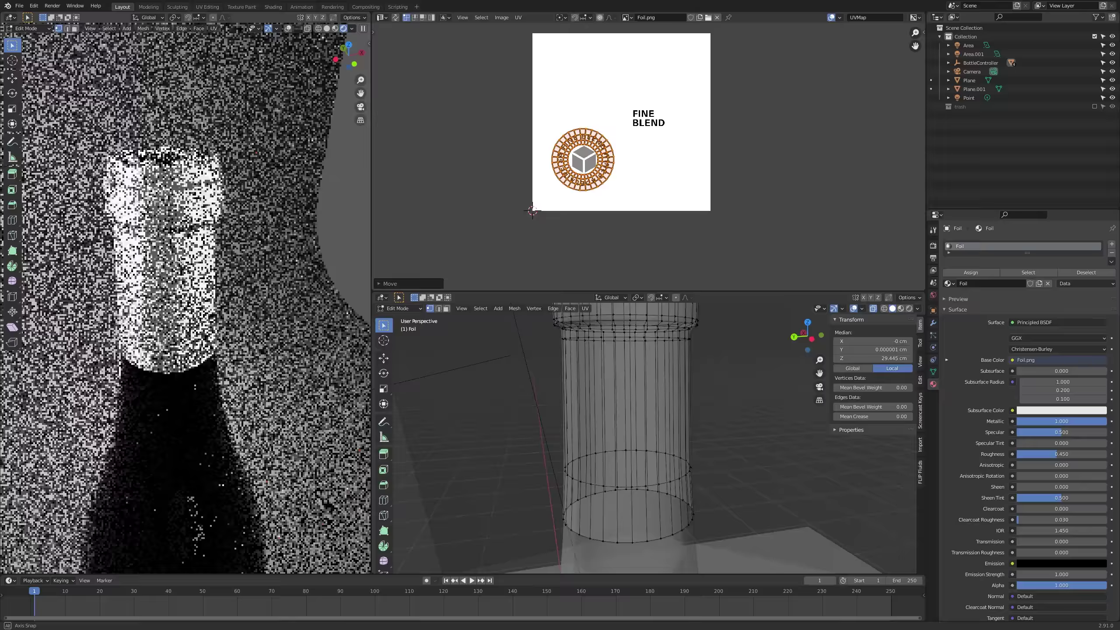
key("Tab")
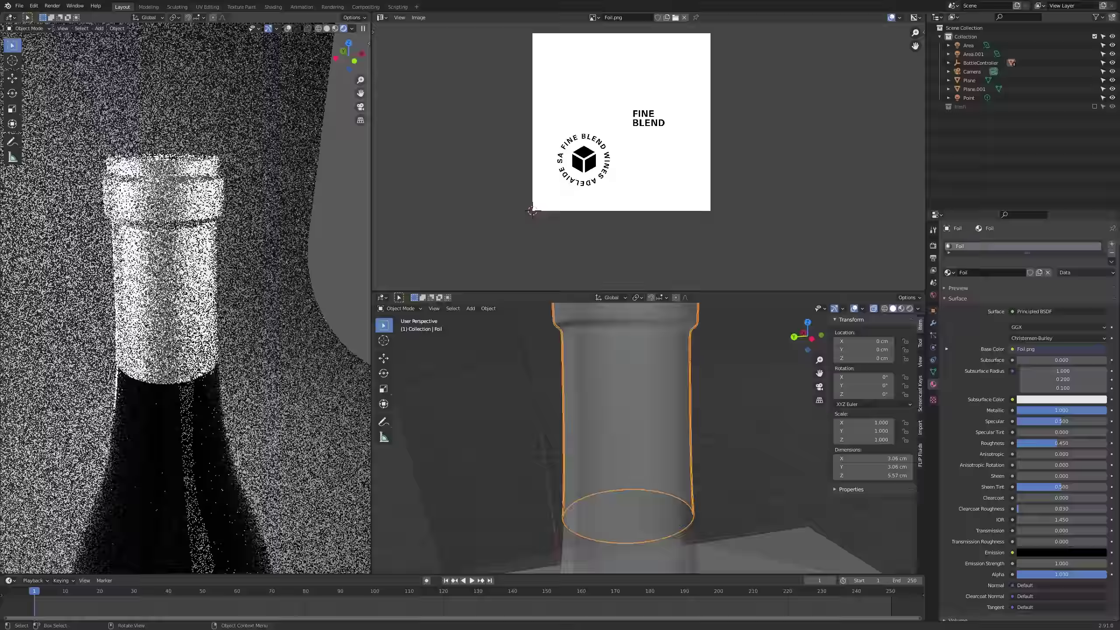
Enter Edit Mode on the foil, select the edge loop just below its collar and mark it as a seam.
key("Tab")
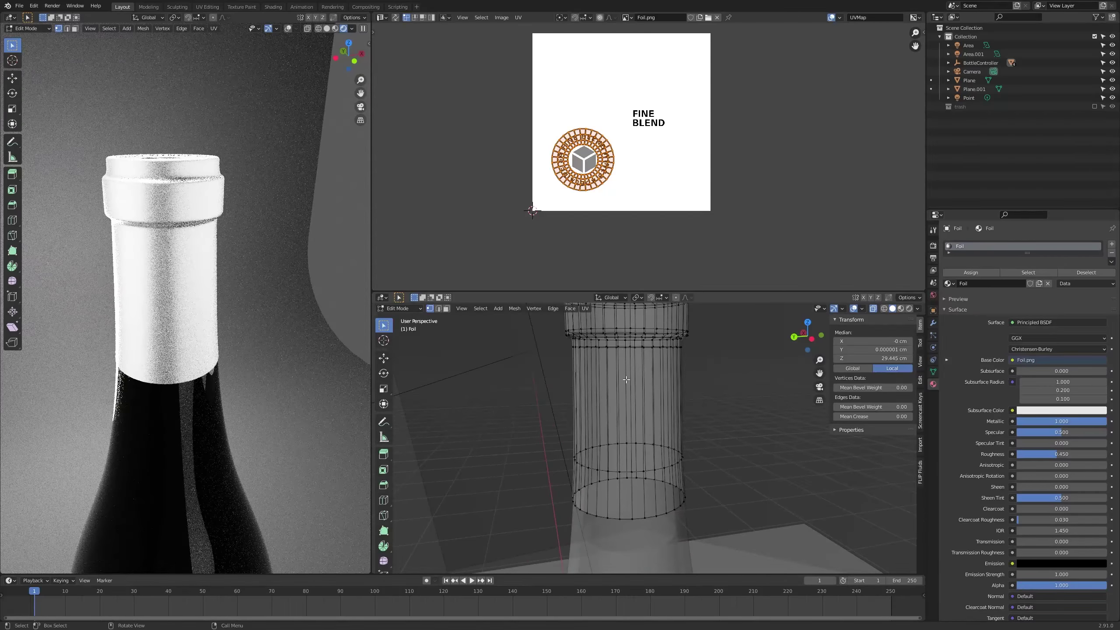
left_click(634, 350, "alt")
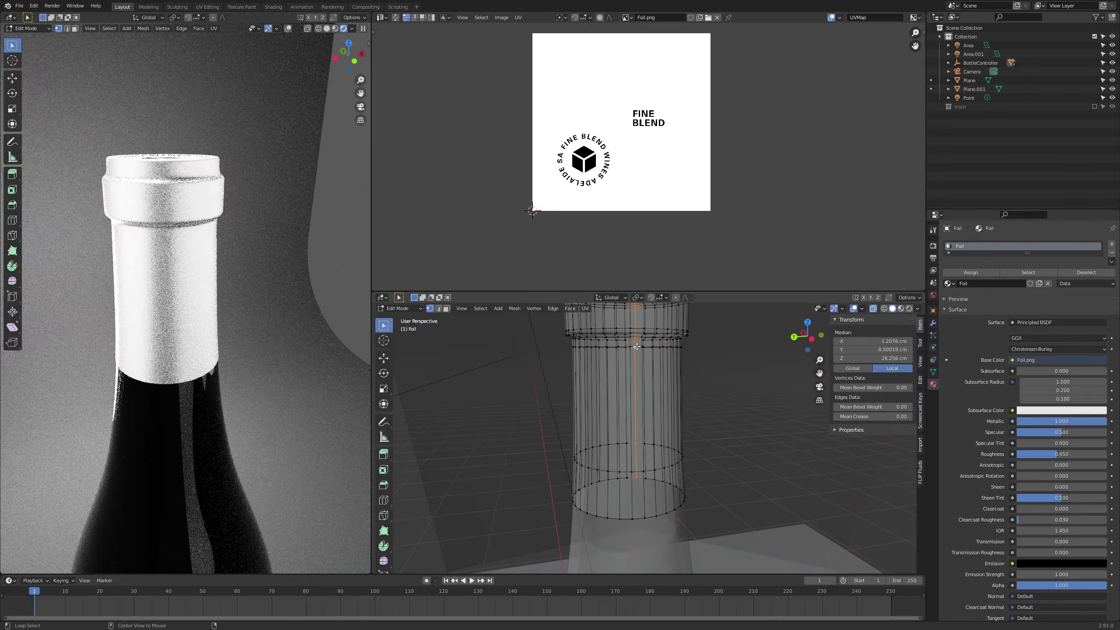
left_click(641, 347, "alt")
middle_click_drag(642, 346, 612, 362)
key("ctrl+e")
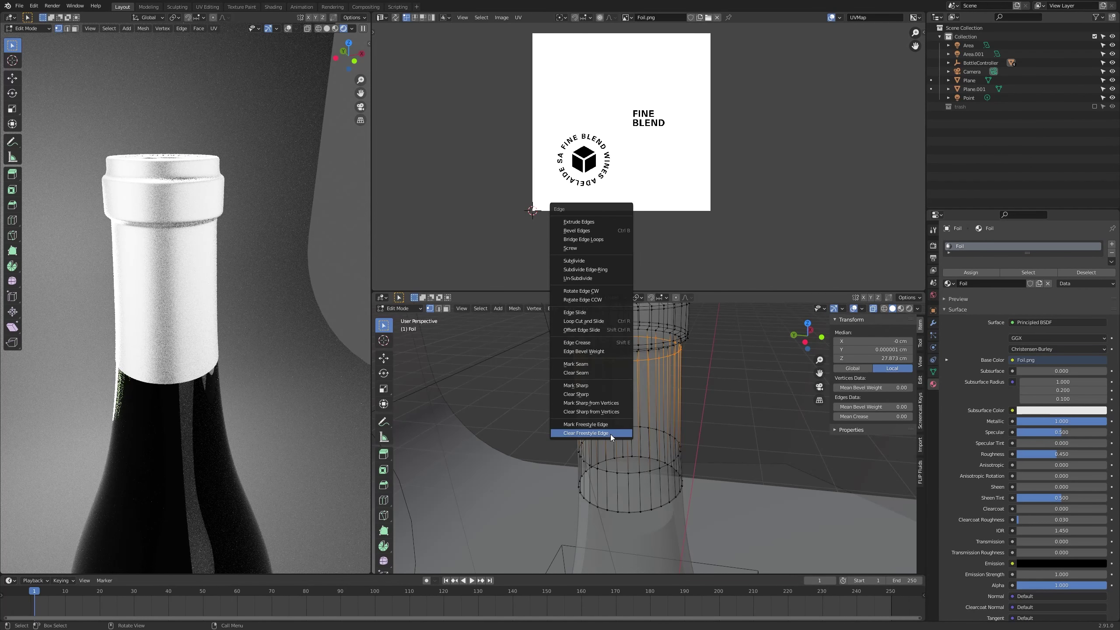
left_click(599, 362)
Select the entire foil mesh and unwrap it along the rim and collar seams.
mouse_move(598, 363)
middle_mouse_down()
mouse_move(570, 375)
mouse_move(597, 382)
middle_mouse_up()
scroll(602, 388, "down", 4)
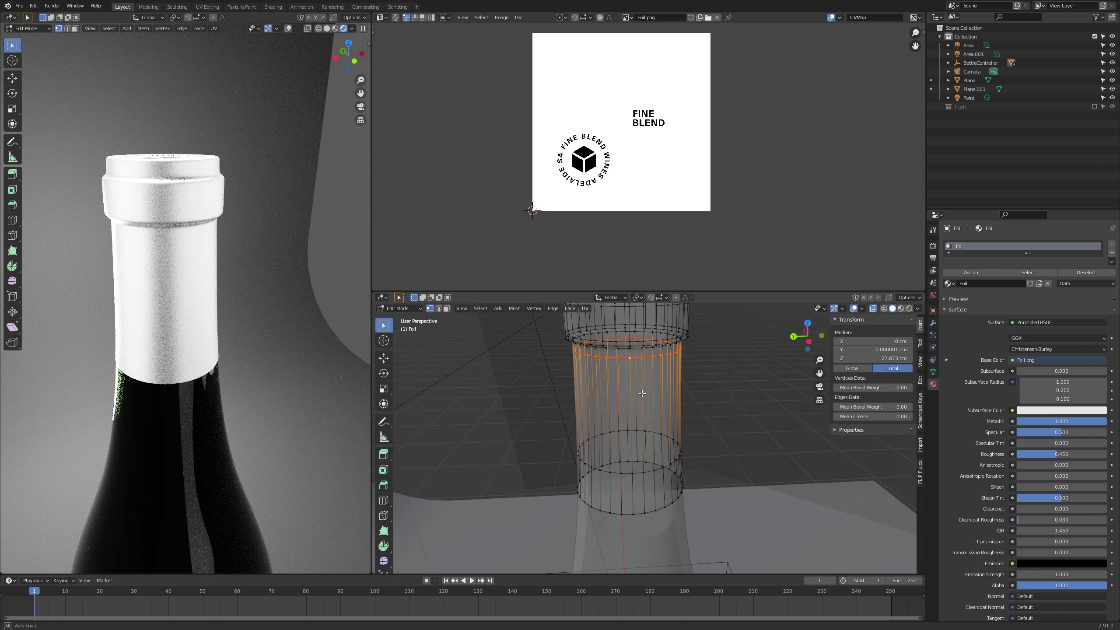
scroll(644, 397, "up", 2)
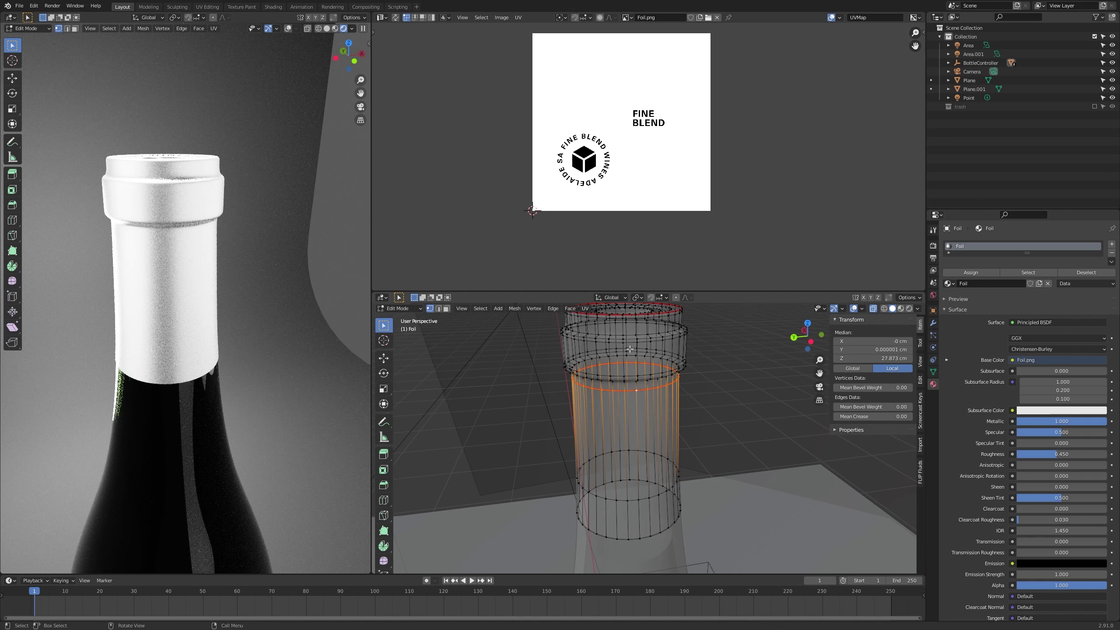
key("a")
key("u")
left_click(609, 424)
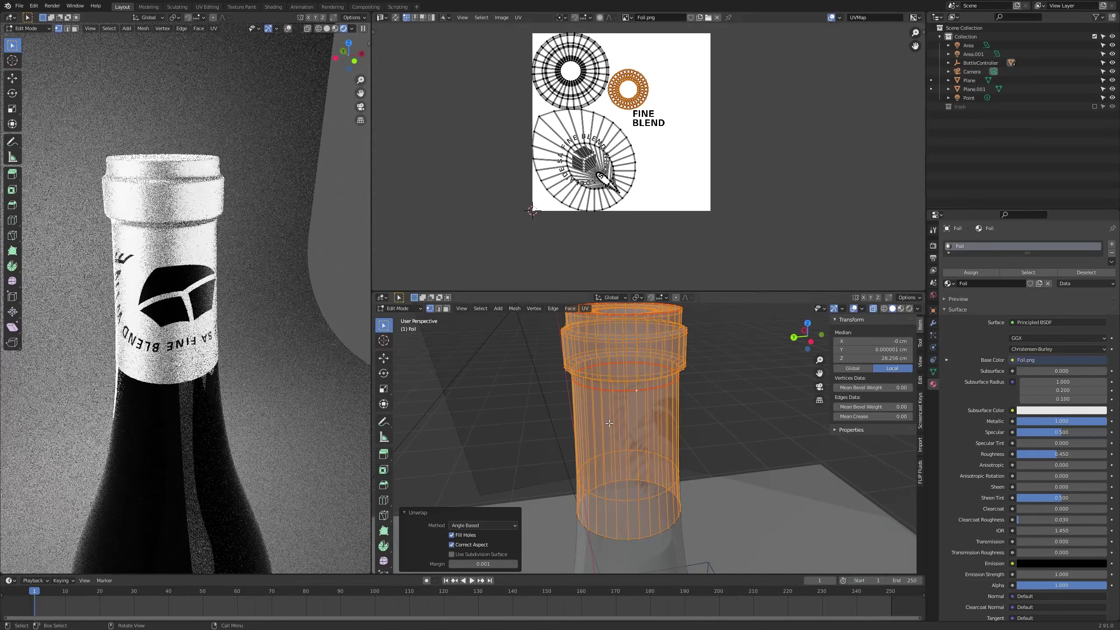
Set UV selection to island mode and try moving the UV island of the foil's neck off the logo.
left_click(598, 144)
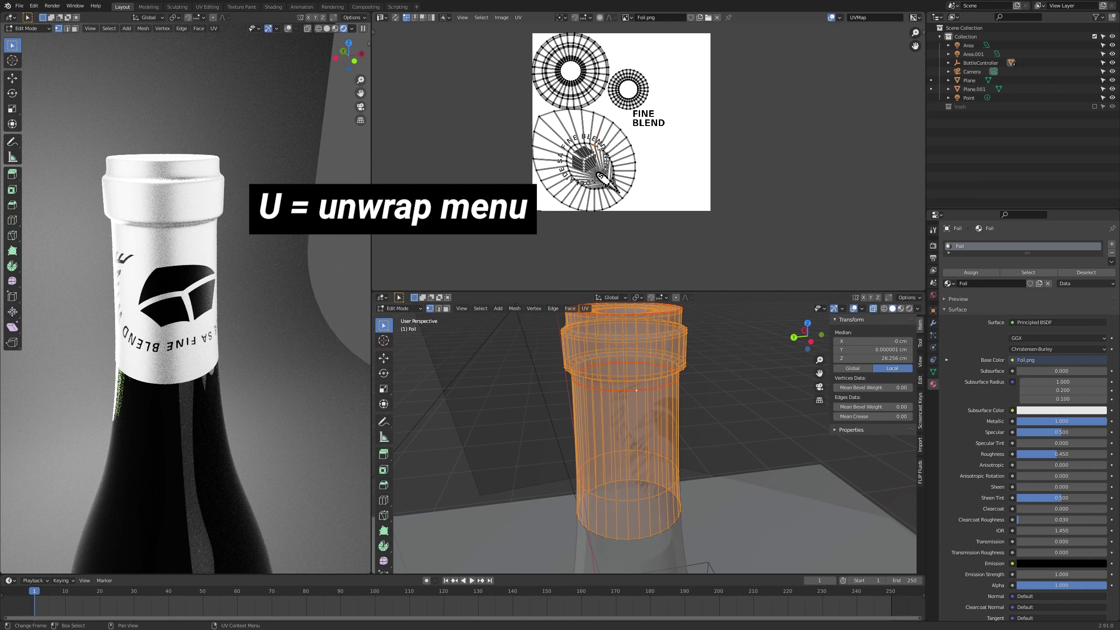
left_click(432, 17)
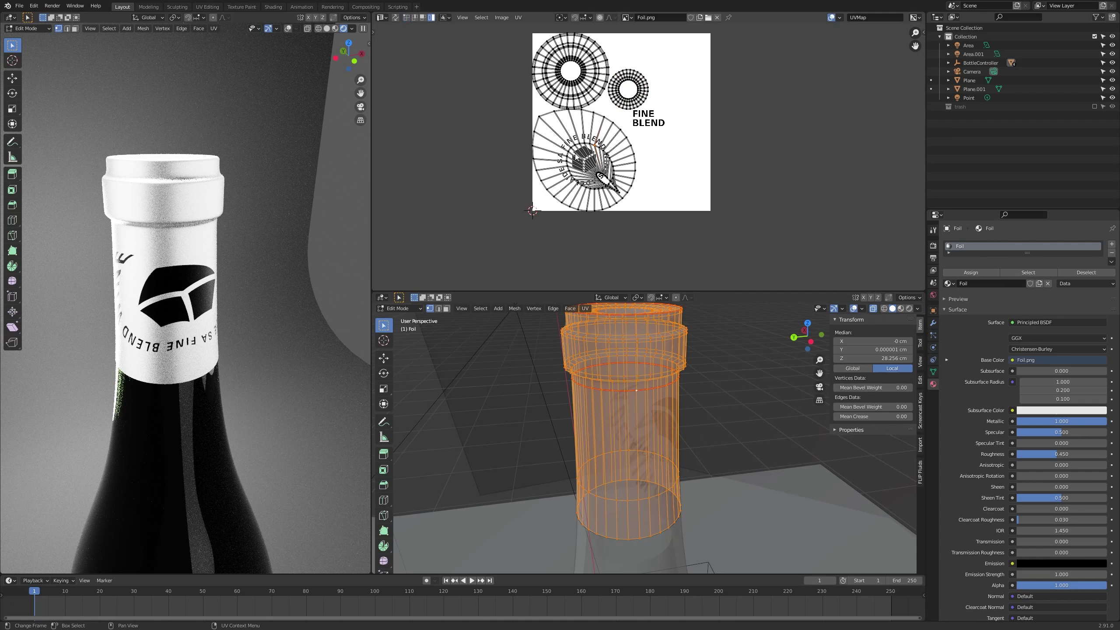
left_click(589, 116)
key("g")
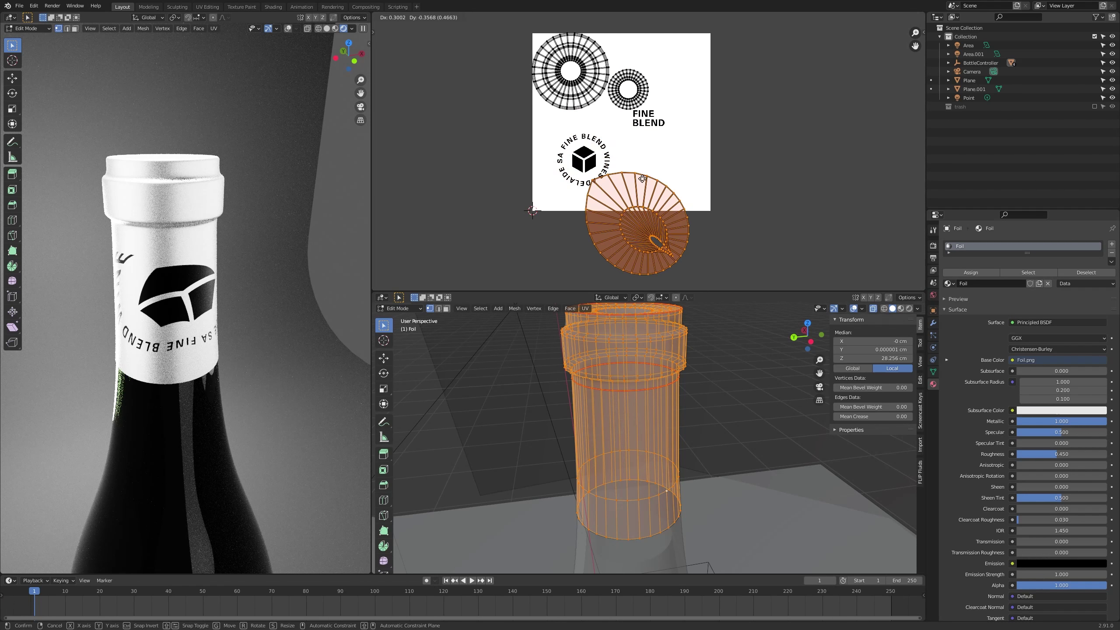
key("Escape")
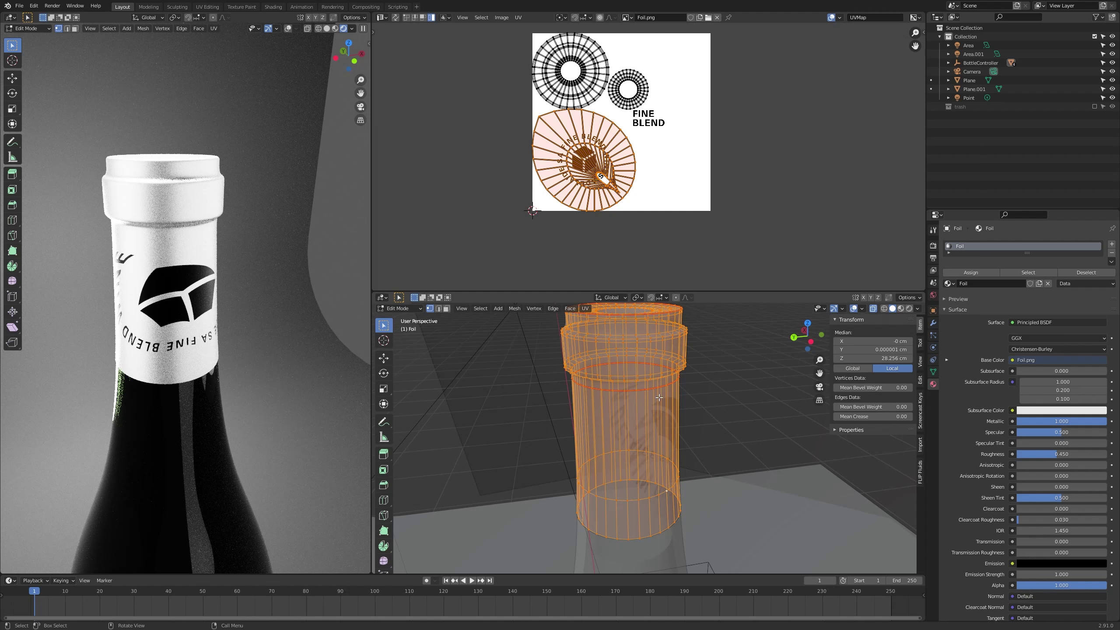
Select the vertical line of edges down the back of the foil's neck, below the collar, and mark it as a seam.
middle_click_drag(583, 430, 640, 453)
key("alt+z")
scroll(612, 437, "down", 2)
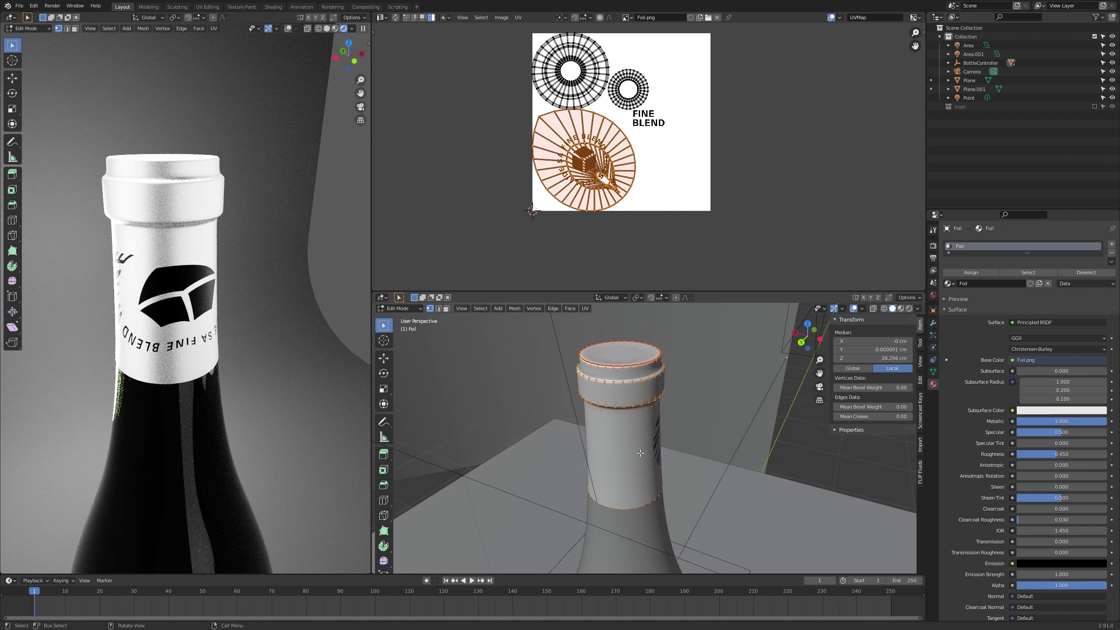
scroll(627, 454, "up", 2)
key("alt+z")
key("a")
key("3")
left_click(599, 449)
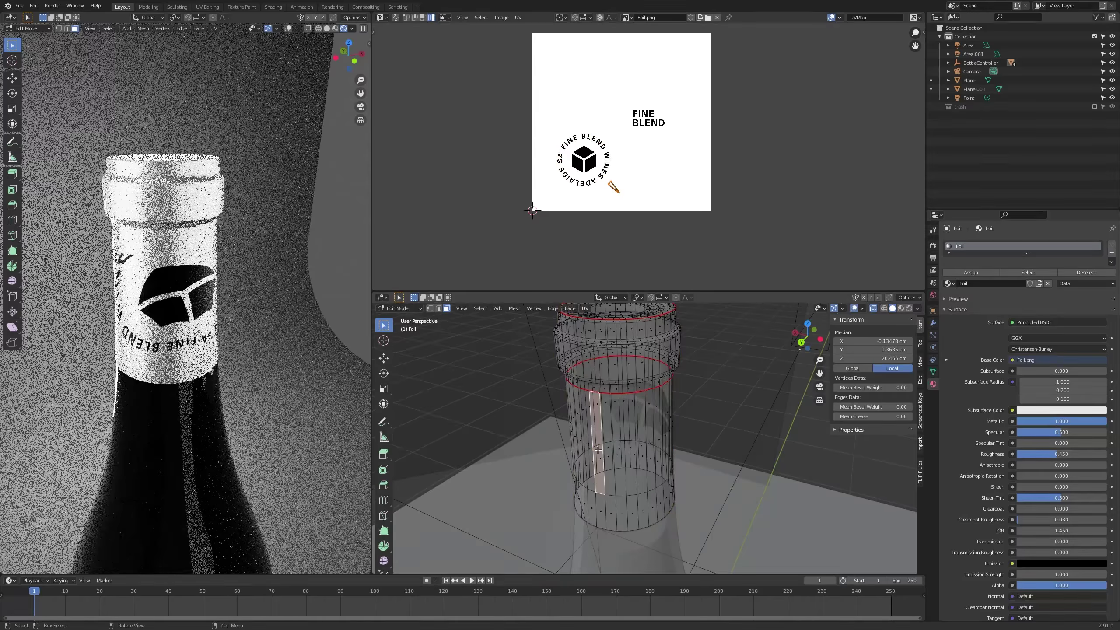
key("2")
left_click(596, 474)
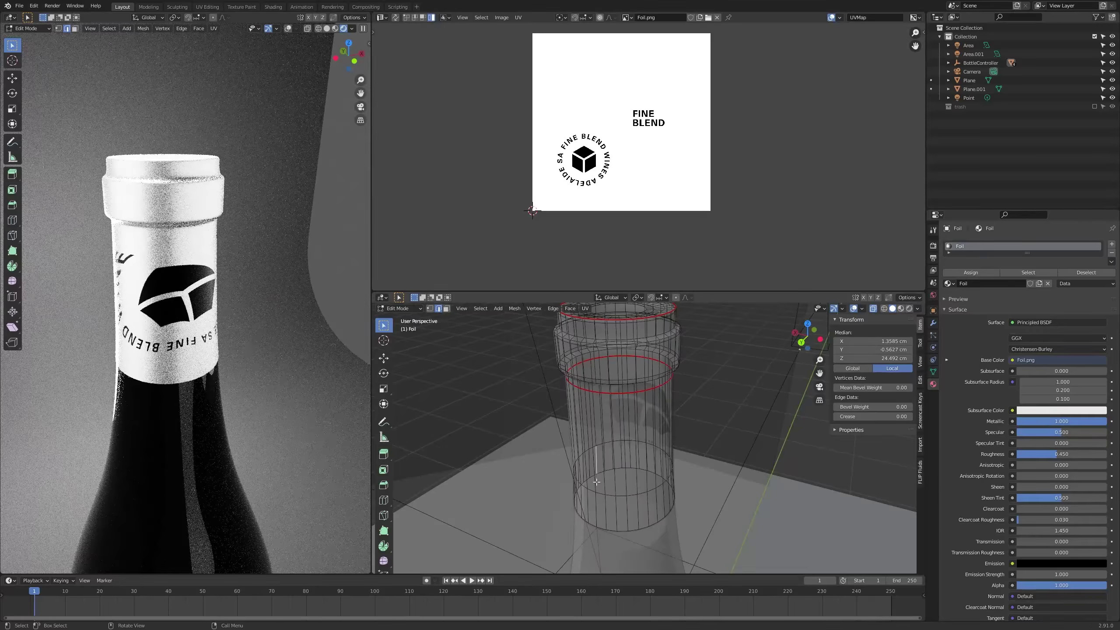
left_click(596, 507, "shift")
middle_click_drag(596, 503, 583, 396)
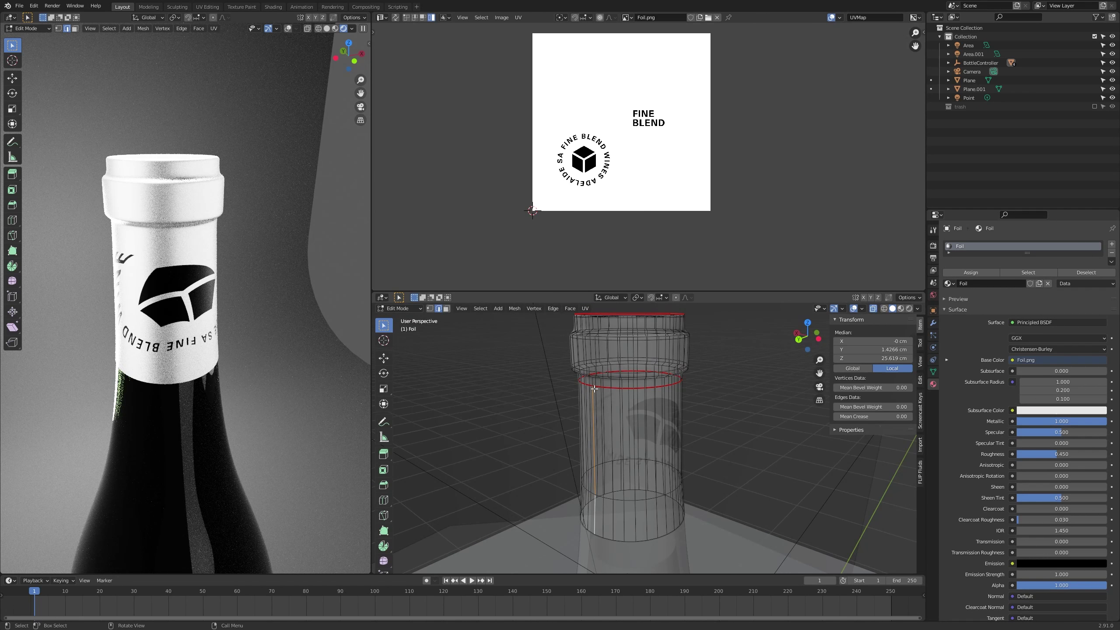
key("ctrl+e")
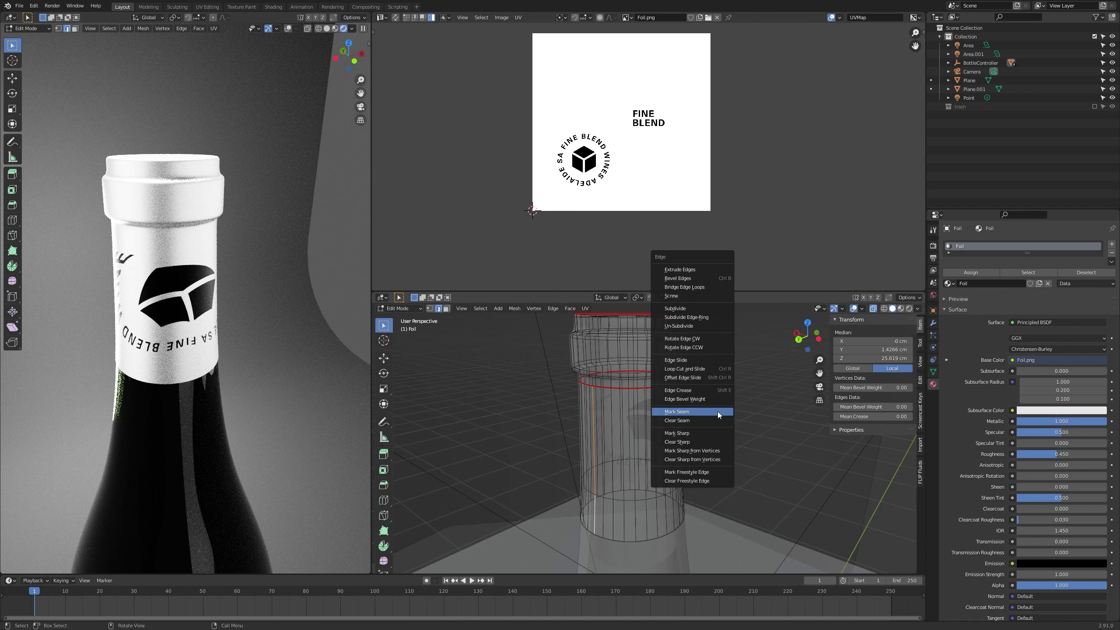
left_click(717, 411)
Unwrap the whole foil again with the added vertical neck seam.
key("a")
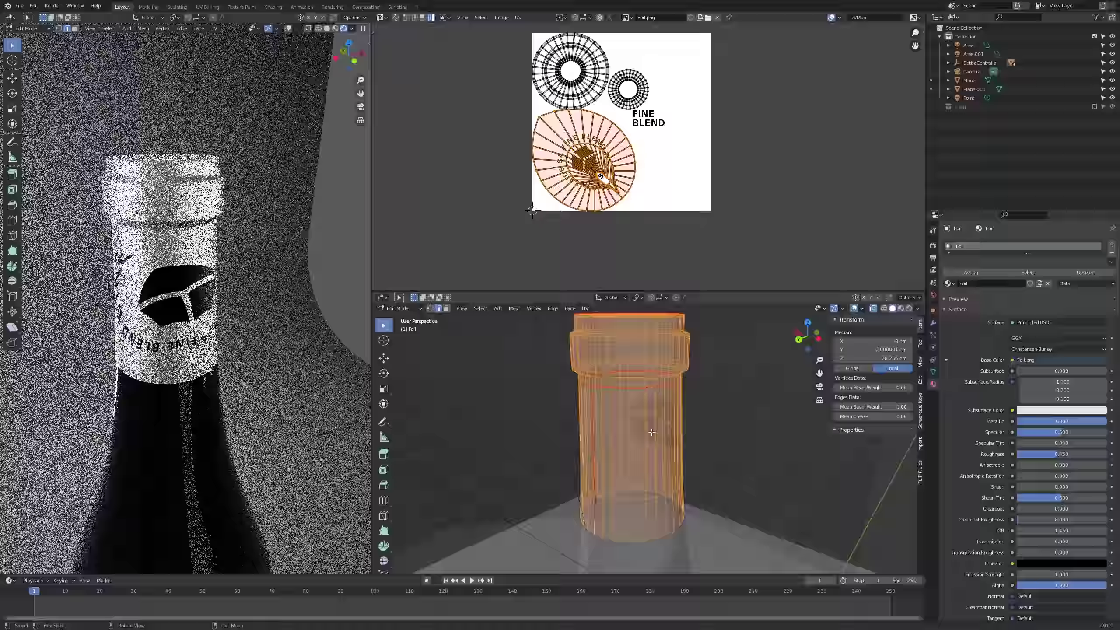
key("u")
left_click(652, 432)
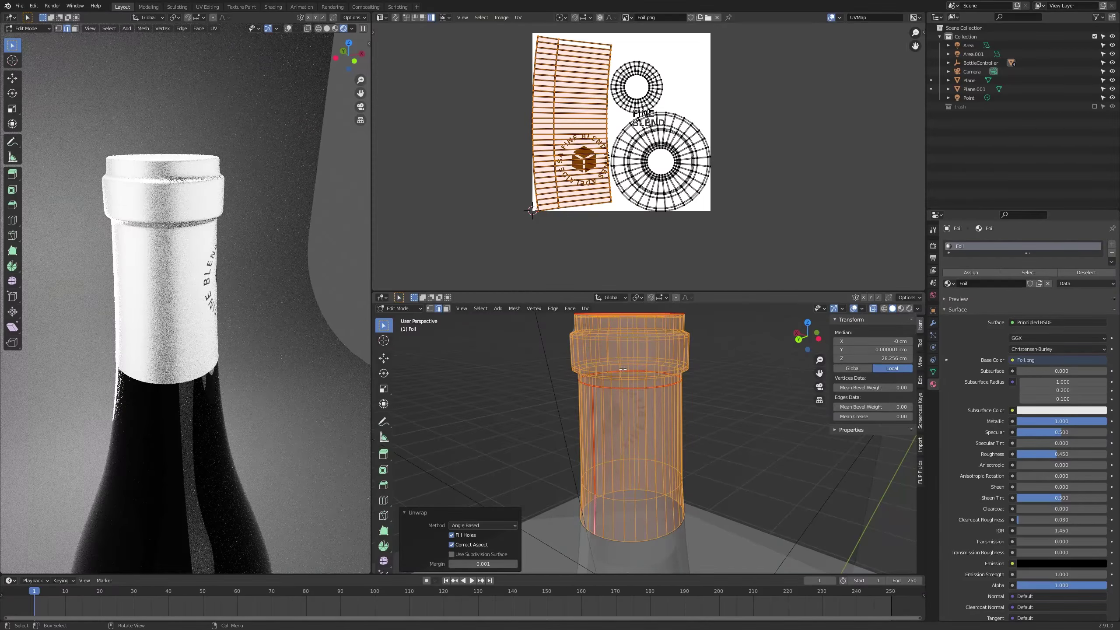
Move the UV island of the foil's top onto the round logo and scale it to fit around the lettering.
middle_click_drag(614, 307, 613, 340)
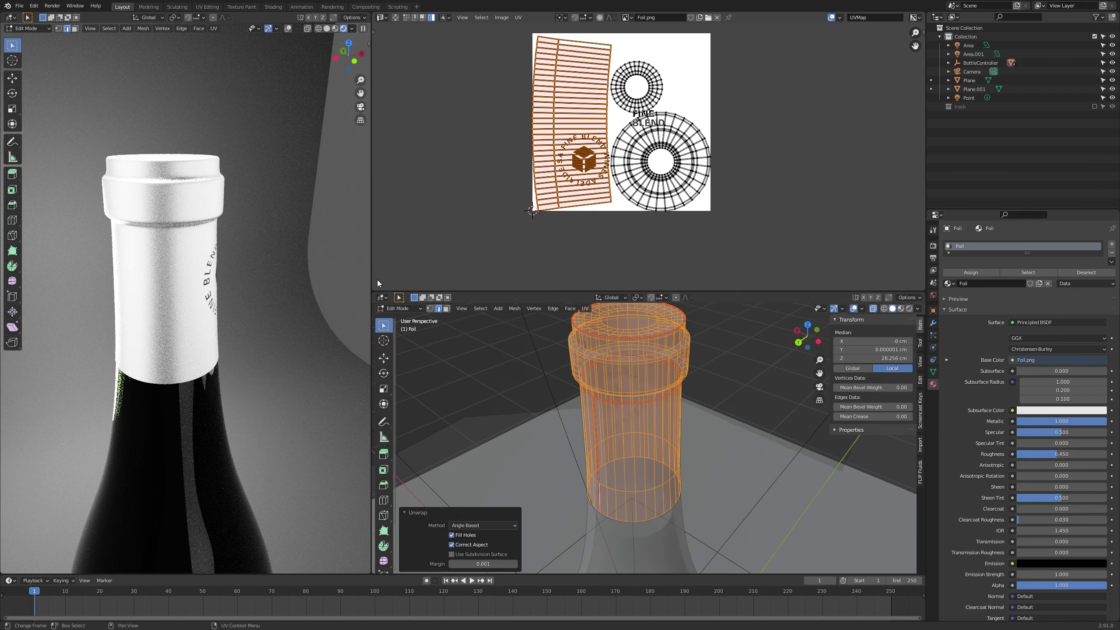
middle_click_drag(123, 269, 117, 282)
left_click(647, 88)
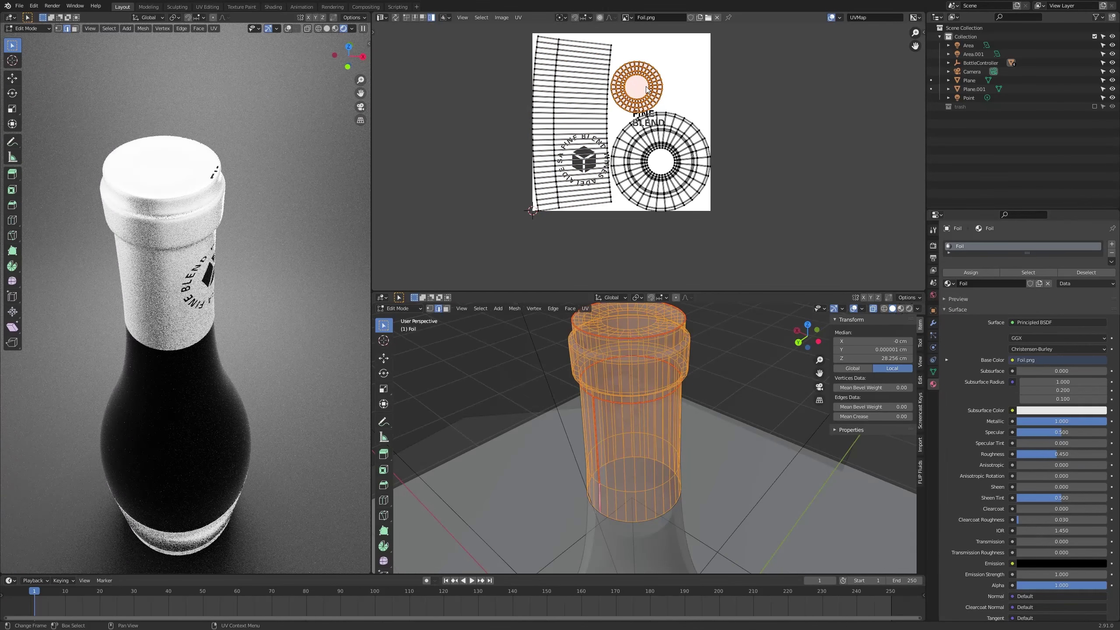
left_click_drag(647, 84, 593, 156)
scroll(589, 156, "up", 3)
key("s")
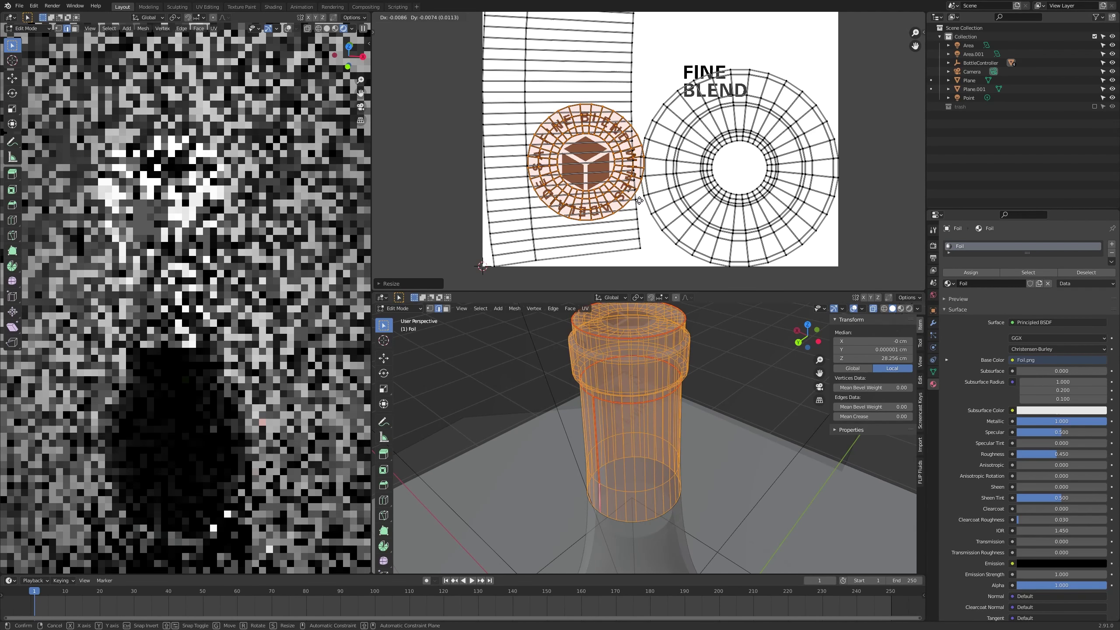
left_click(644, 201)
key("s")
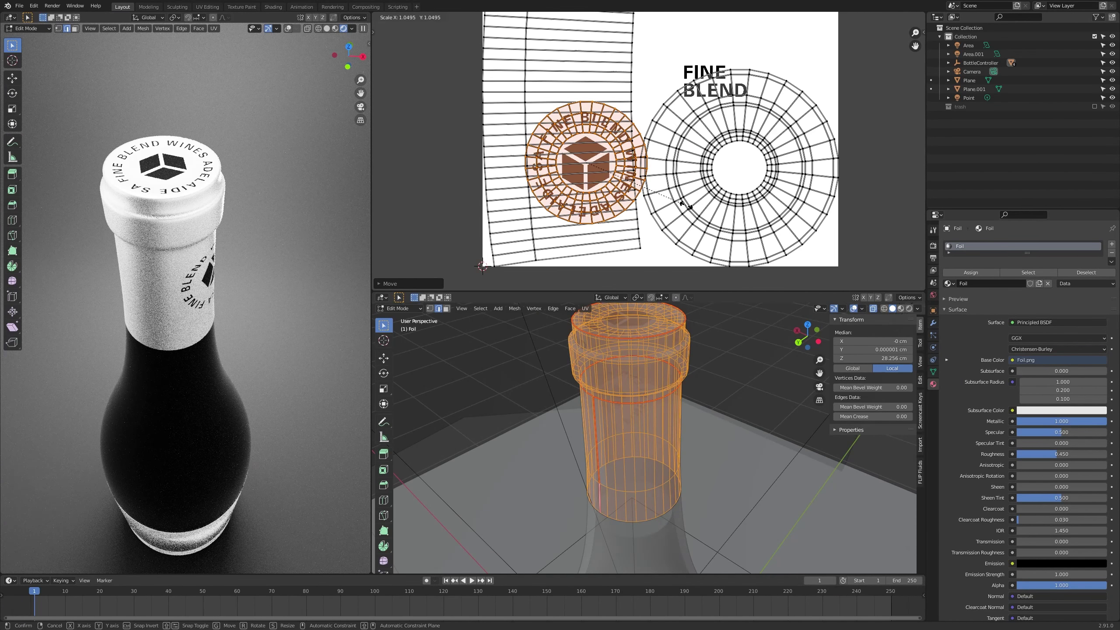
left_click(688, 212)
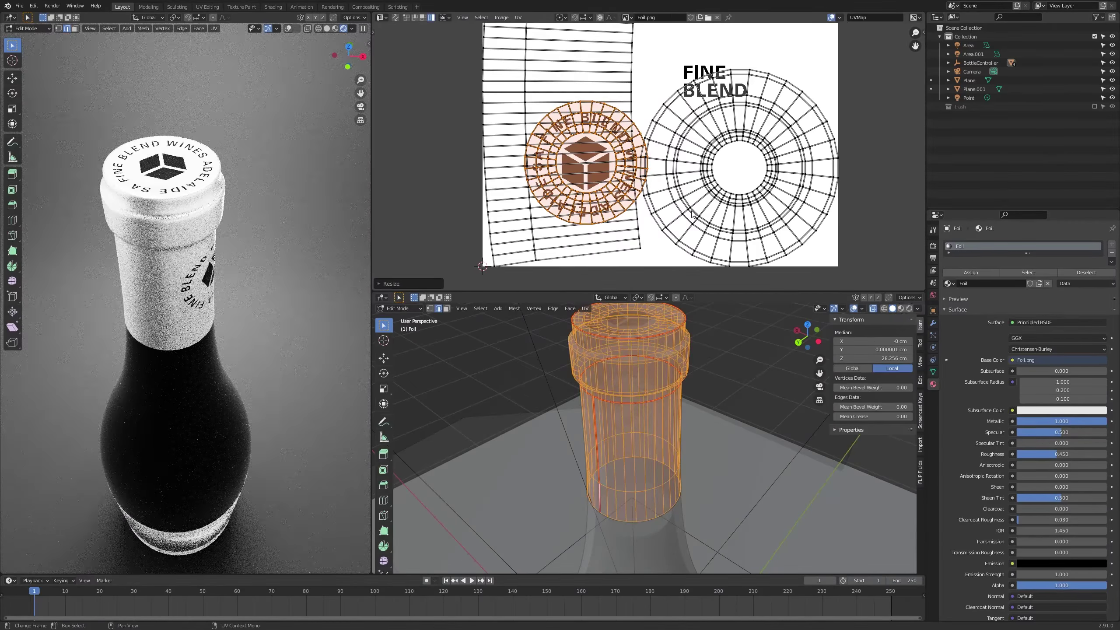
Turn off X-ray for the foil and move the collar's UV island over the round logo.
key("Tab")
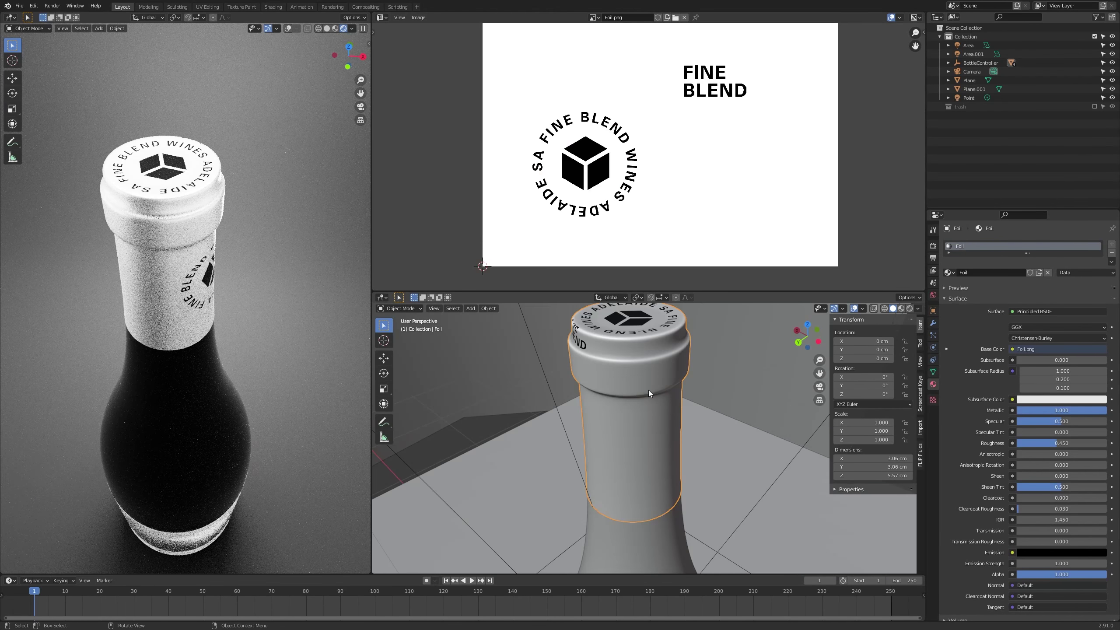
key("alt+z")
key("Tab")
scroll(619, 287, "down", 3)
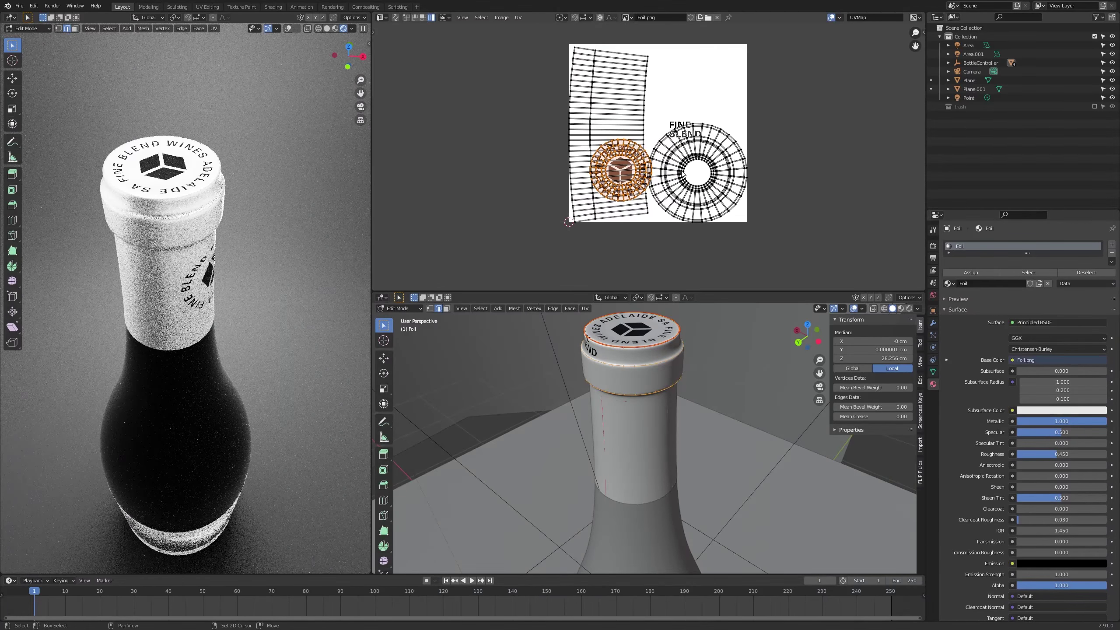
left_click(700, 173)
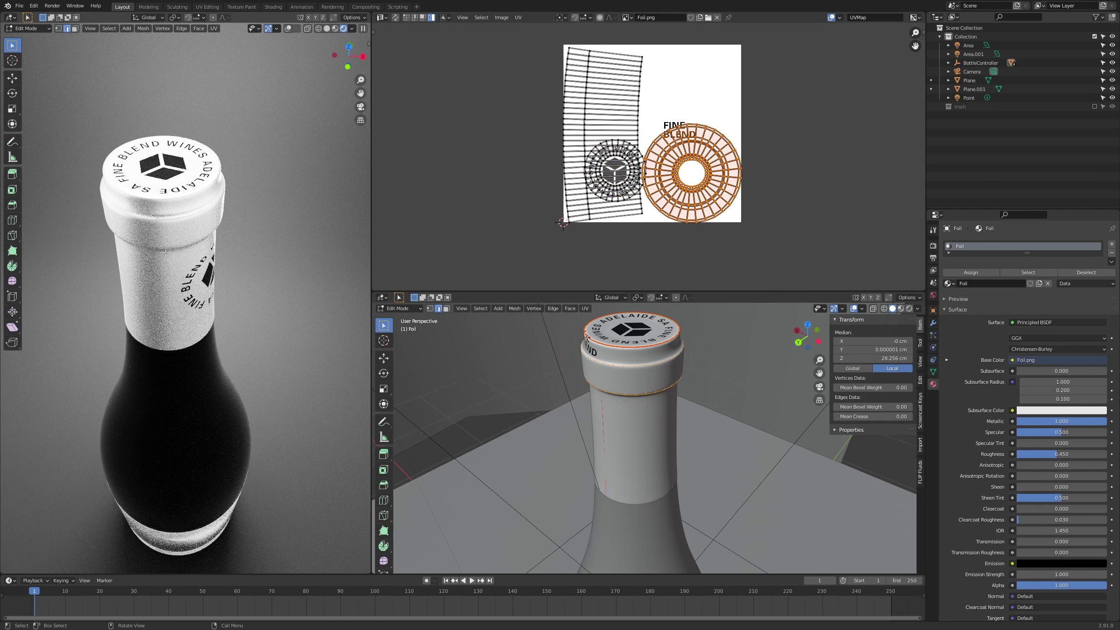
middle_click_drag(89, 221, 56, 220)
key("g")
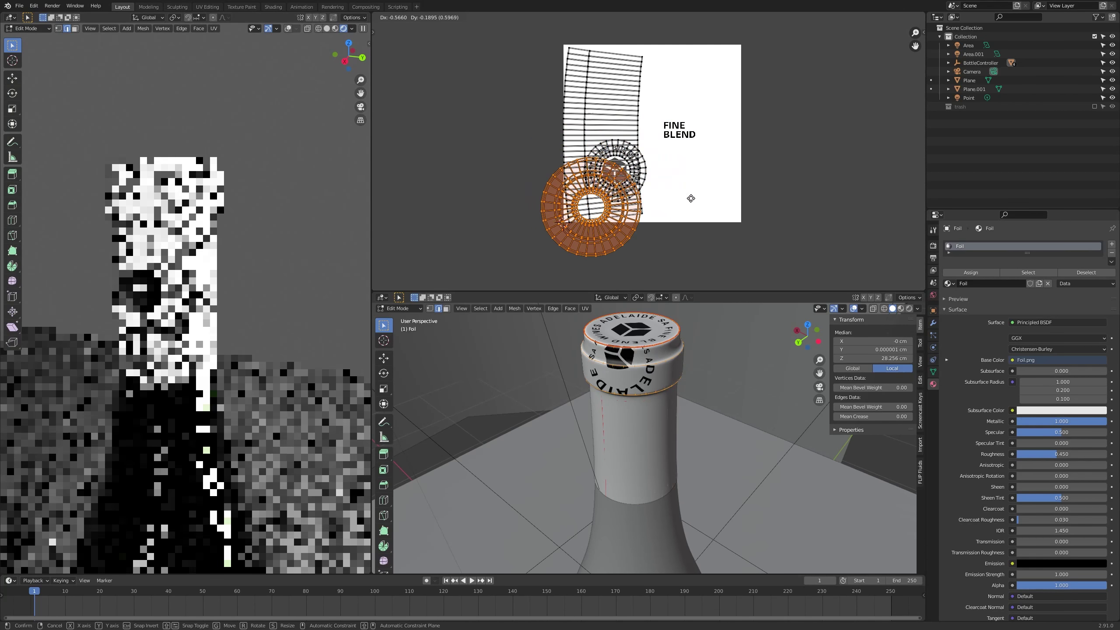
left_click(683, 196)
Check the viewport's Texture colour option and the Foil.png node in the Shader Editor, and return to the UV Editor.
left_click(918, 309)
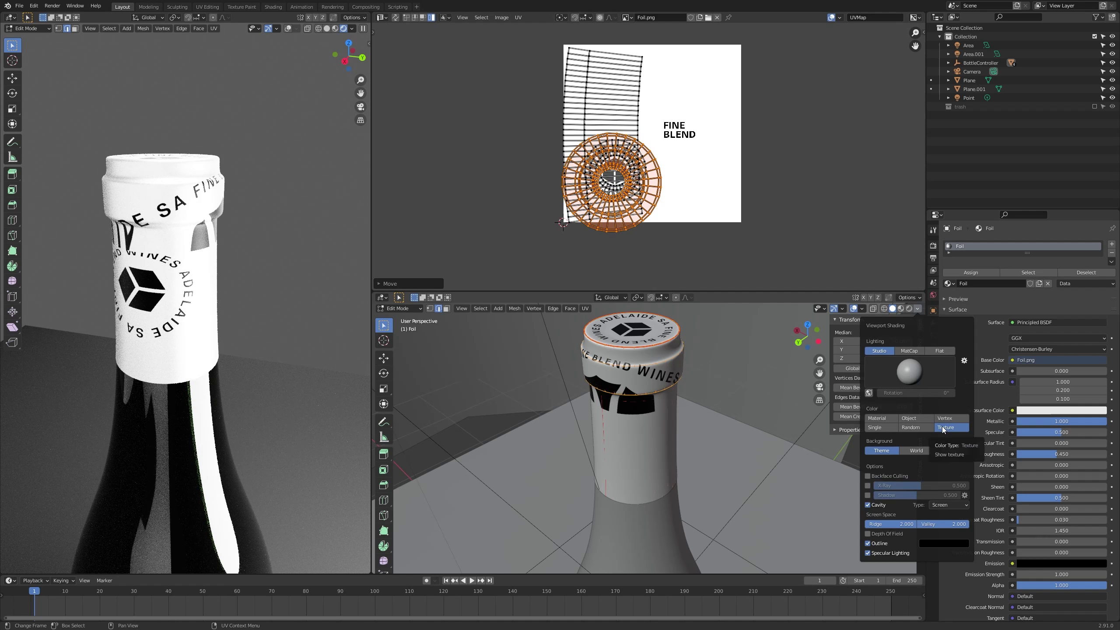
left_click(382, 17)
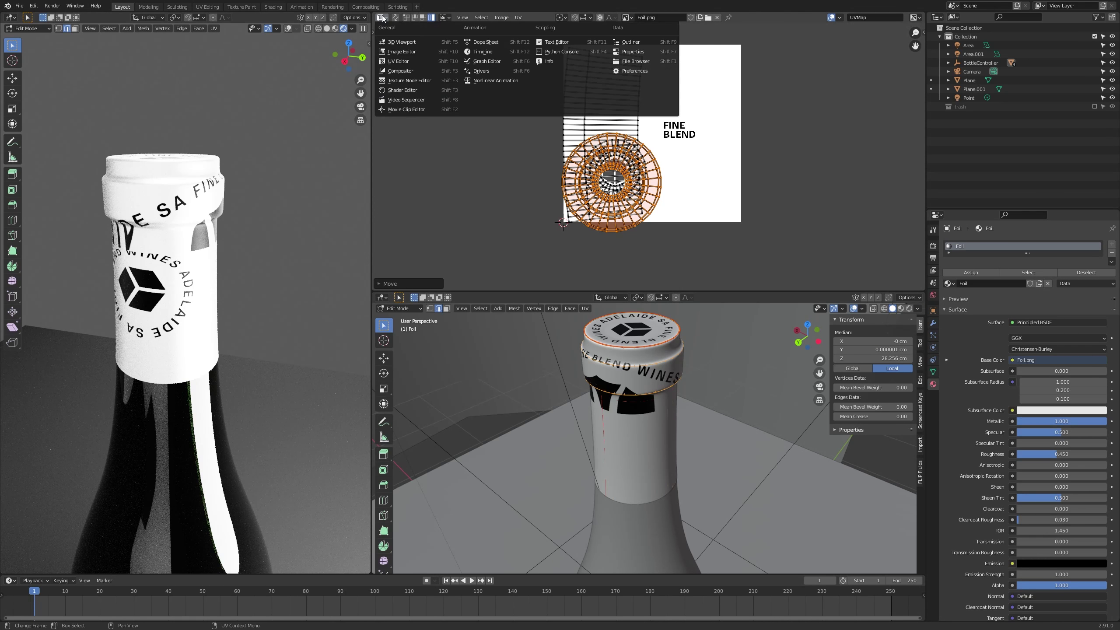
left_click(415, 54)
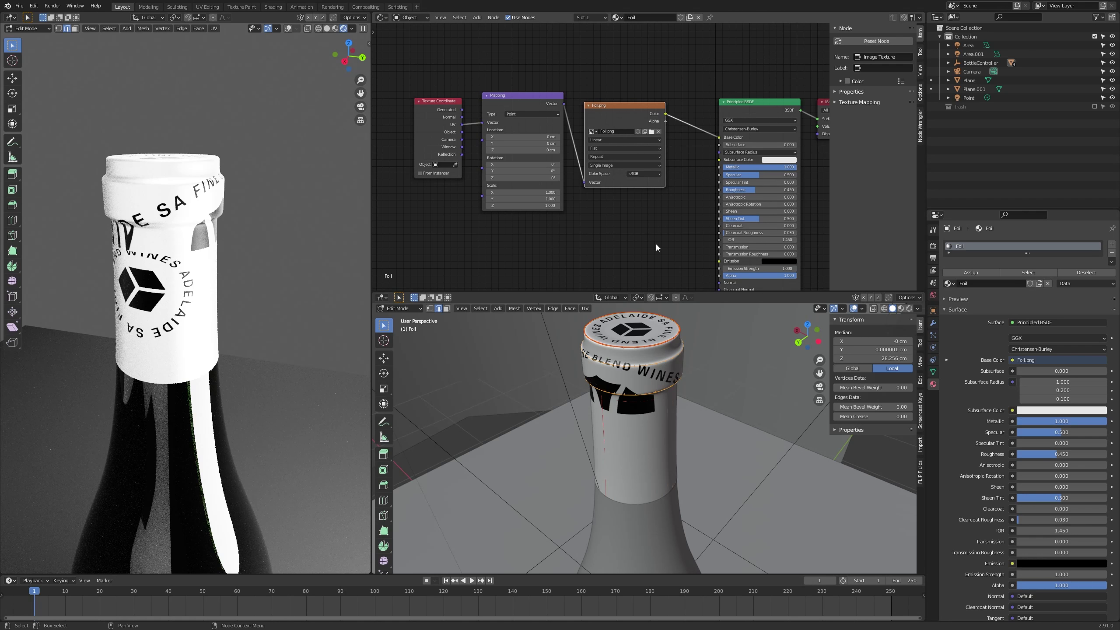
left_click(644, 109)
left_click(381, 17)
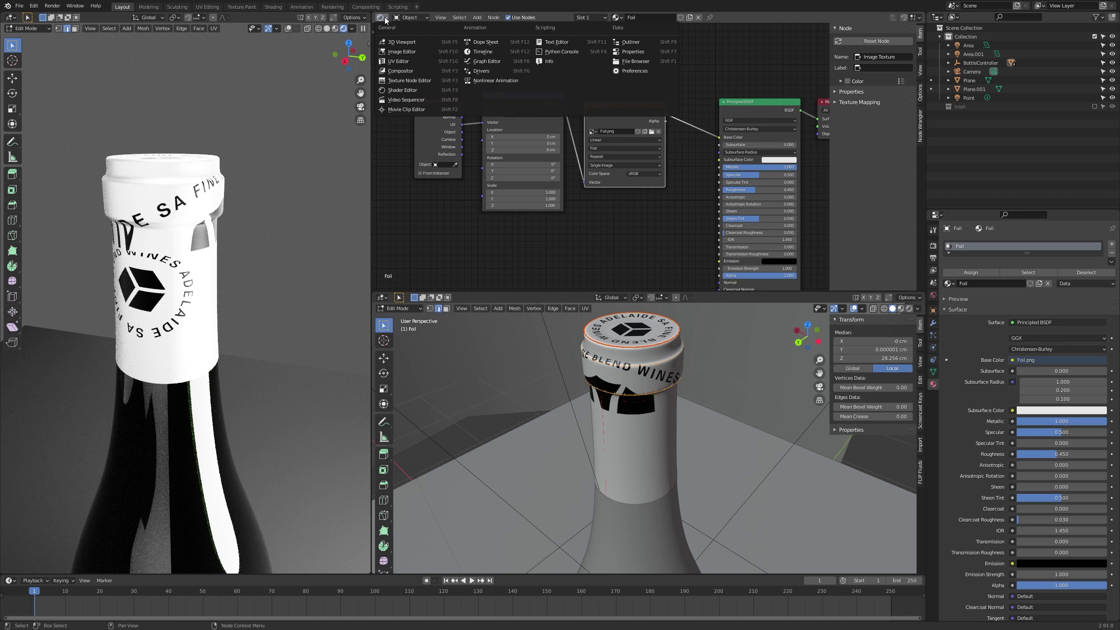
key("shift+F10")
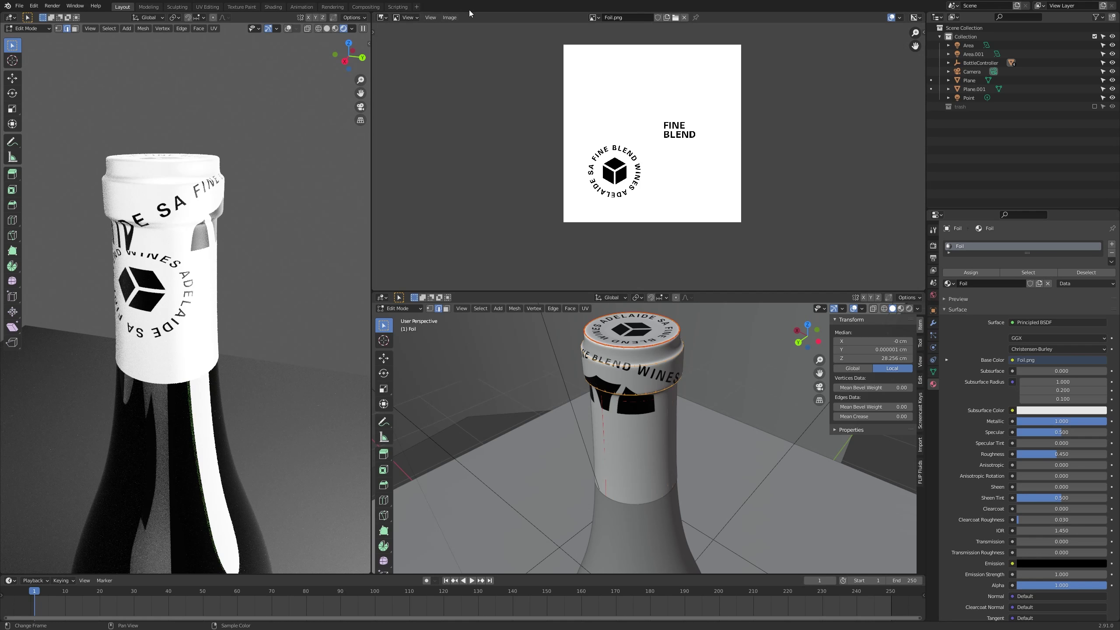
left_click(382, 17)
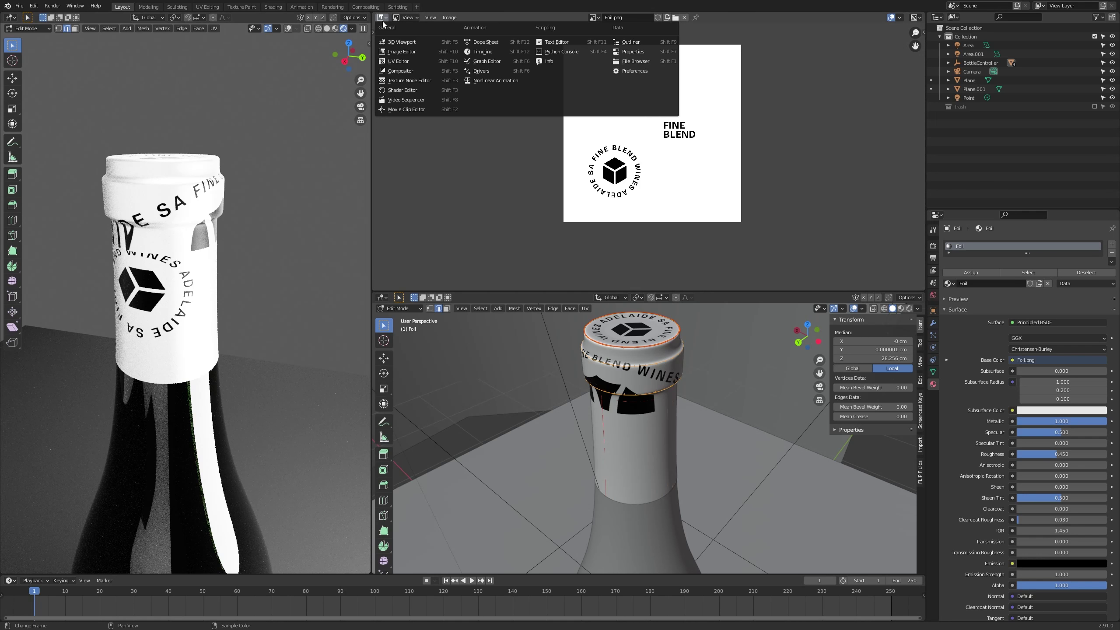
left_click(411, 63)
Shrink the collar's UV island to a small circle and place it on the blank white area below the FINE BLEND text.
scroll(670, 168, "up", 2)
scroll(647, 179, "down", 1)
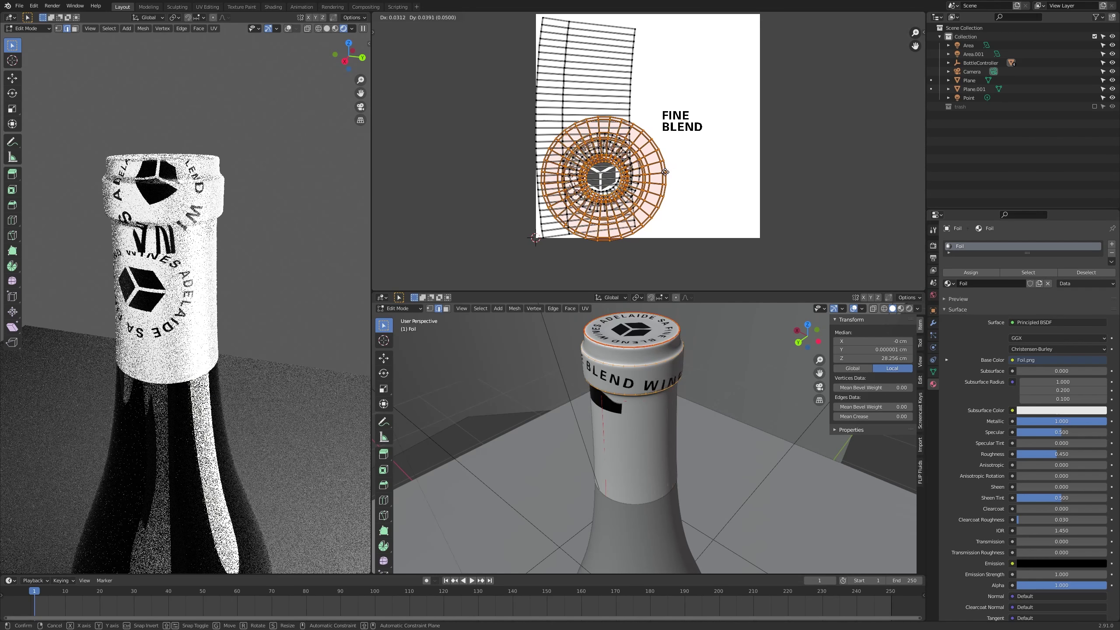
left_click(767, 150)
key("s")
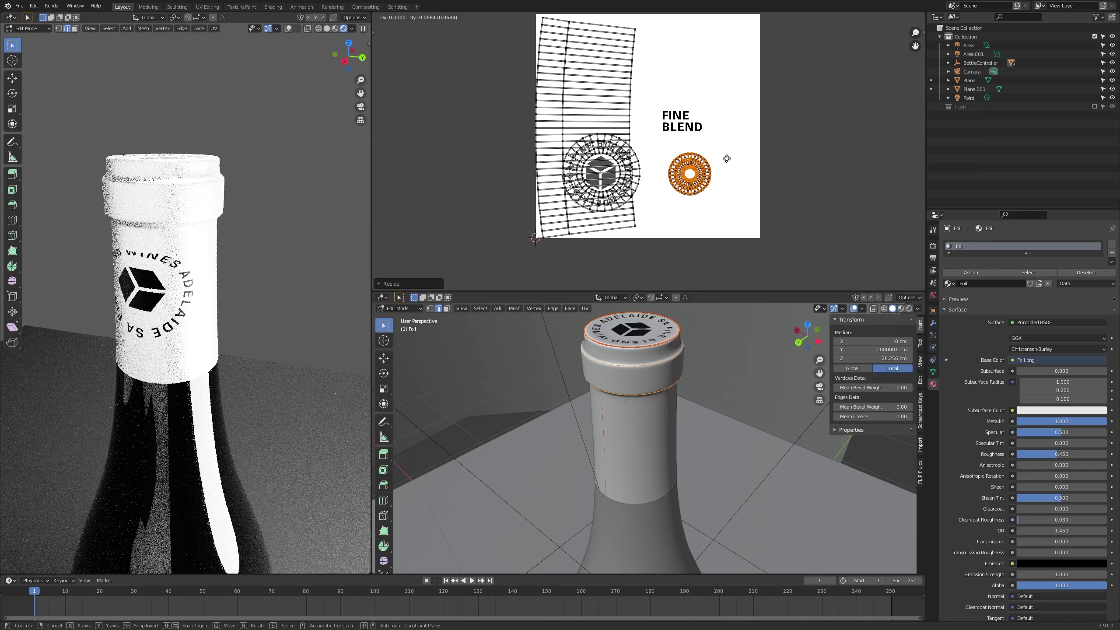
left_click(735, 162)
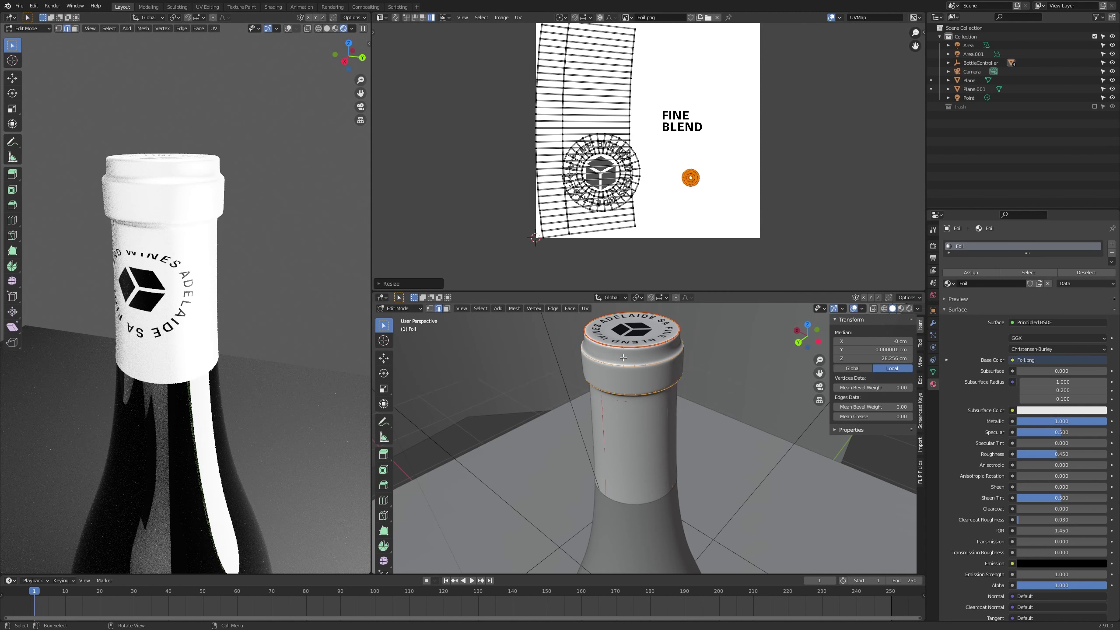
Turn the foil neck's UV island horizontal, scale it down and place it over the FINE BLEND text.
left_click(592, 102)
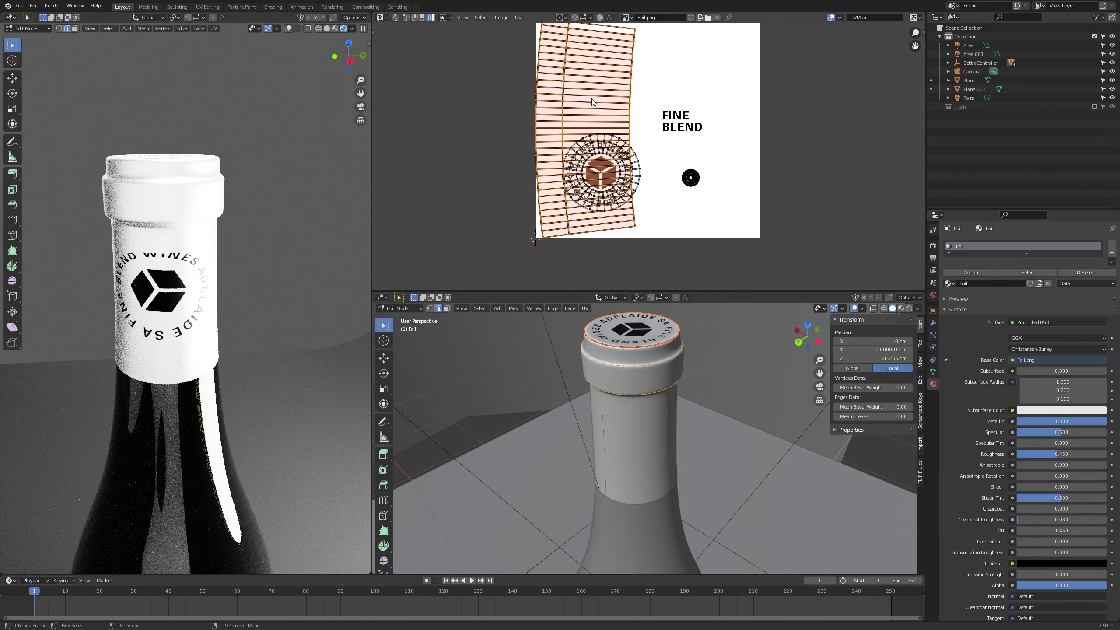
left_click_drag(614, 144, 701, 137)
key("r")
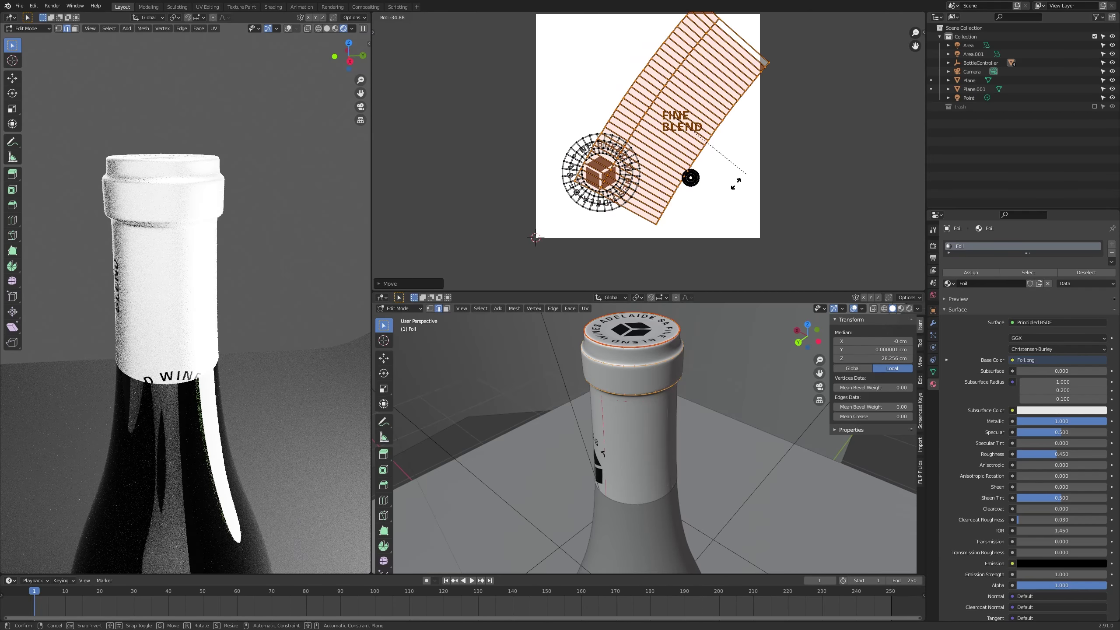
left_click(675, 212)
key("g")
key("s")
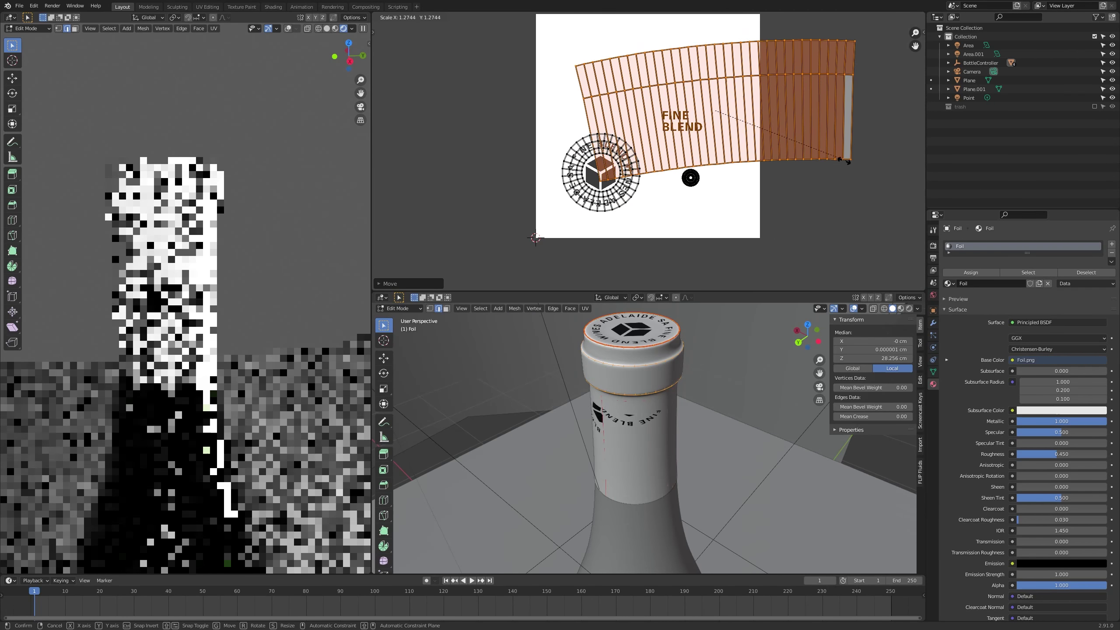
left_click(730, 188)
key("g")
left_click(744, 172)
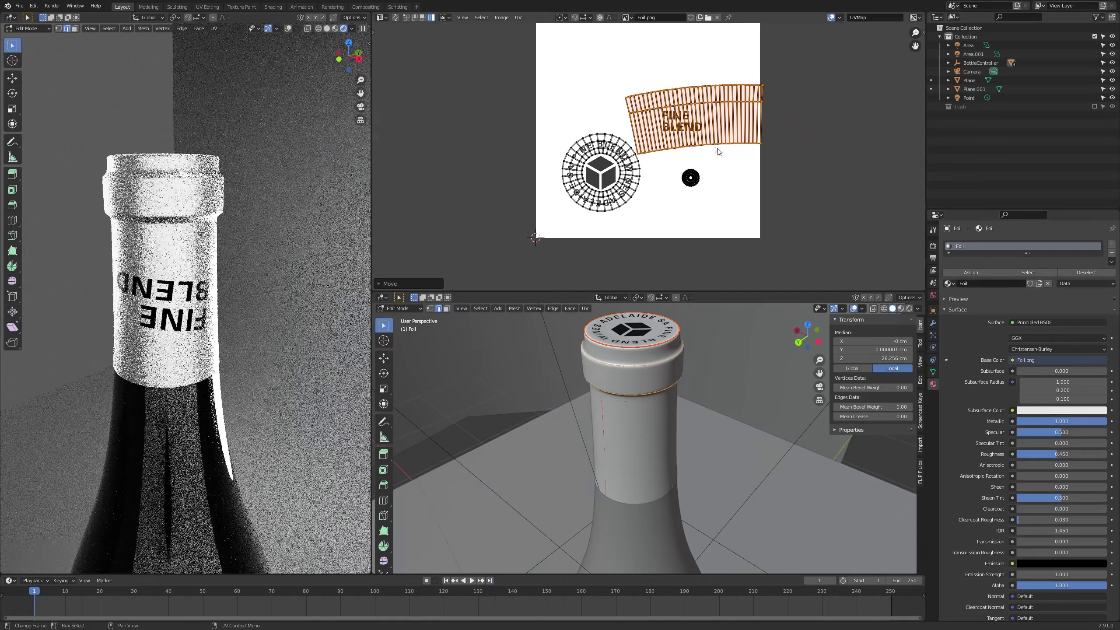
Turn the neck's UV island half a turn so the lettering reads upright, and fine-tune its position and angle over FINE BLEND.
key("r")
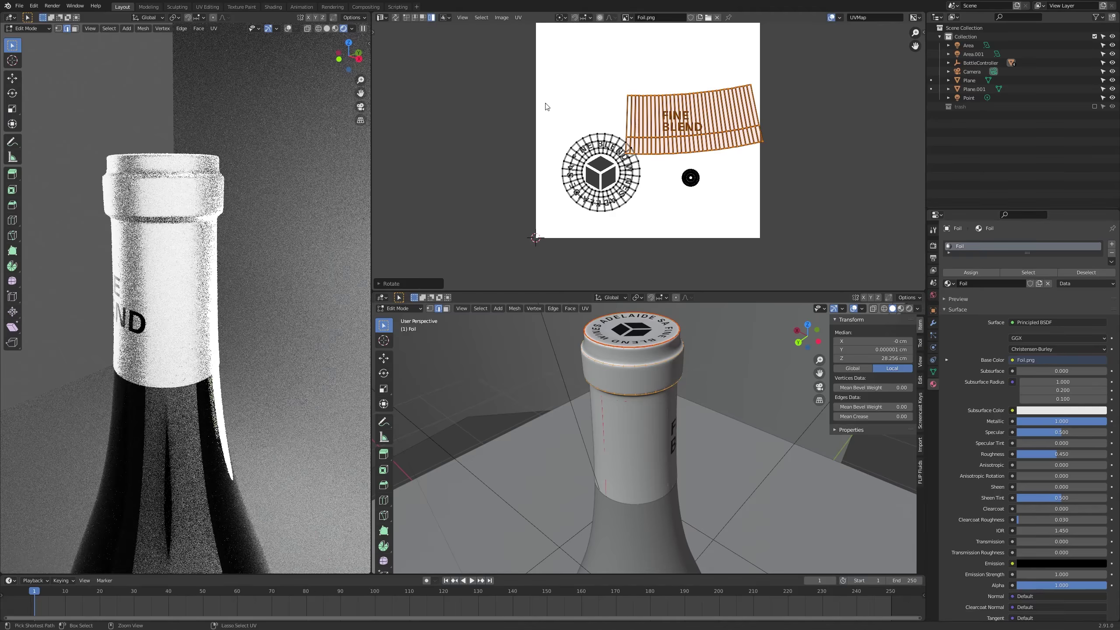
left_click(728, 110)
key("r")
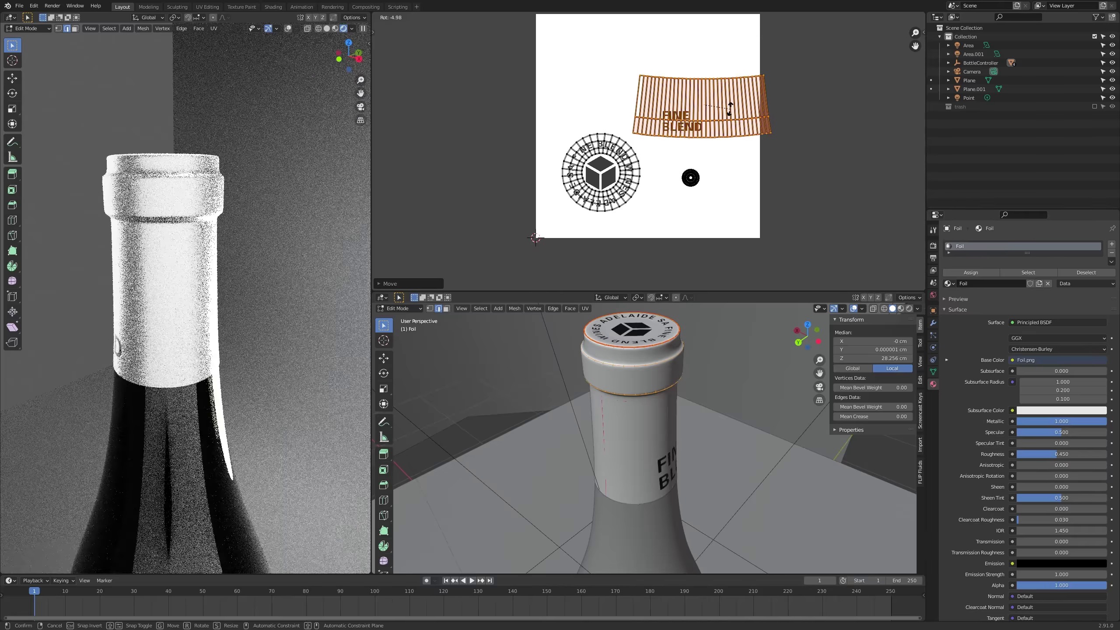
left_click(734, 112)
middle_click_drag(555, 432, 611, 336)
key("r")
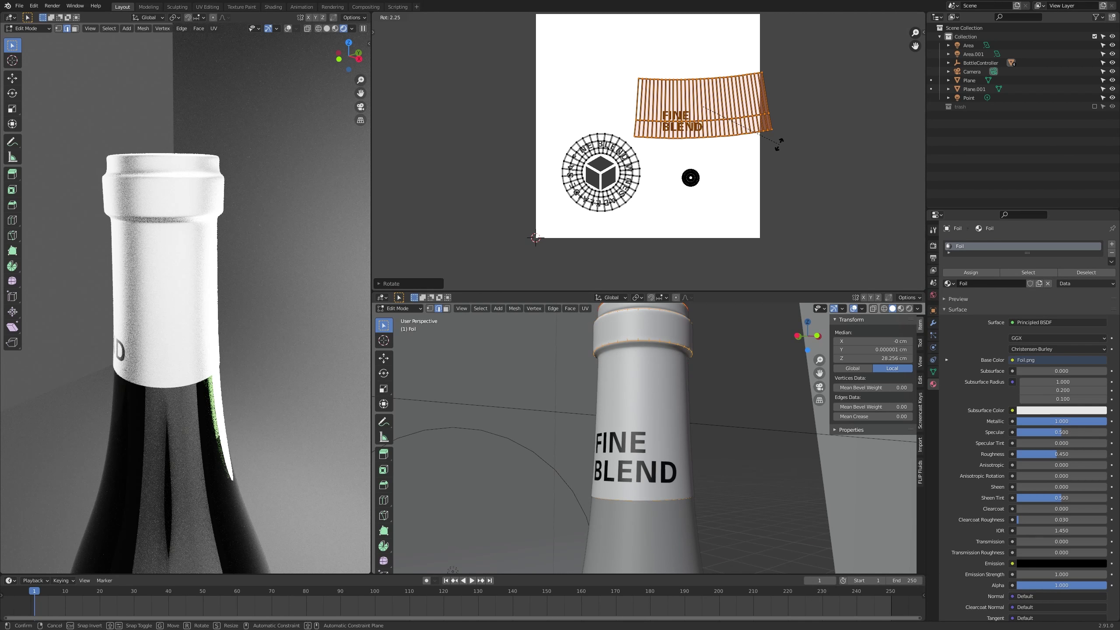
left_click(775, 143)
middle_click_drag(715, 373, 764, 374)
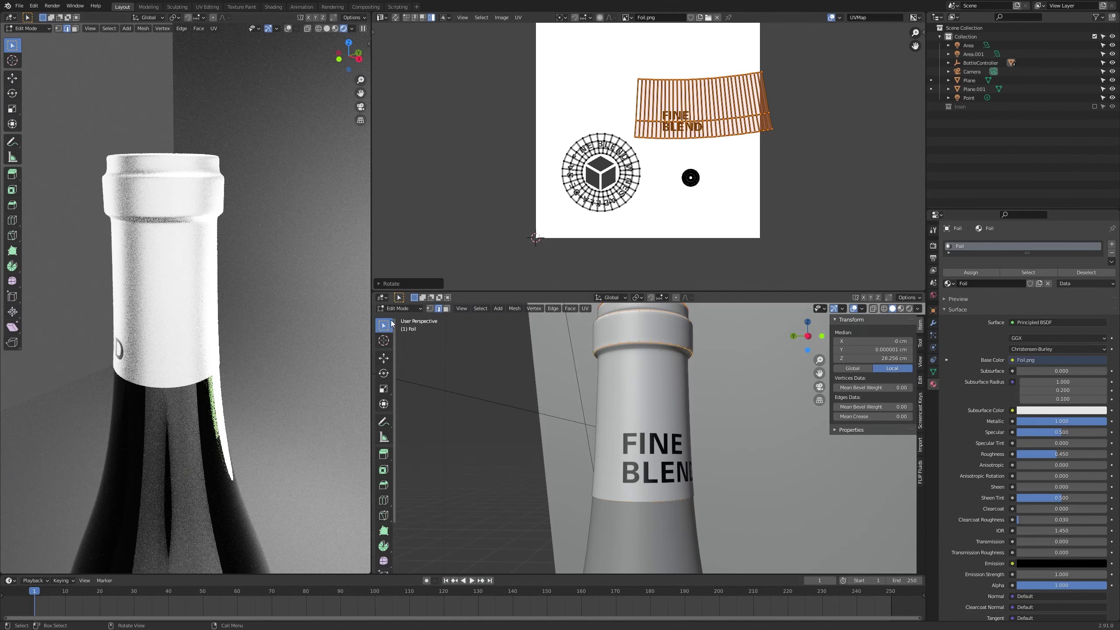
Turn on X-ray for the foil and select the two face rings that make up its neck below the collar.
scroll(200, 313, "down", 3)
key("alt+z")
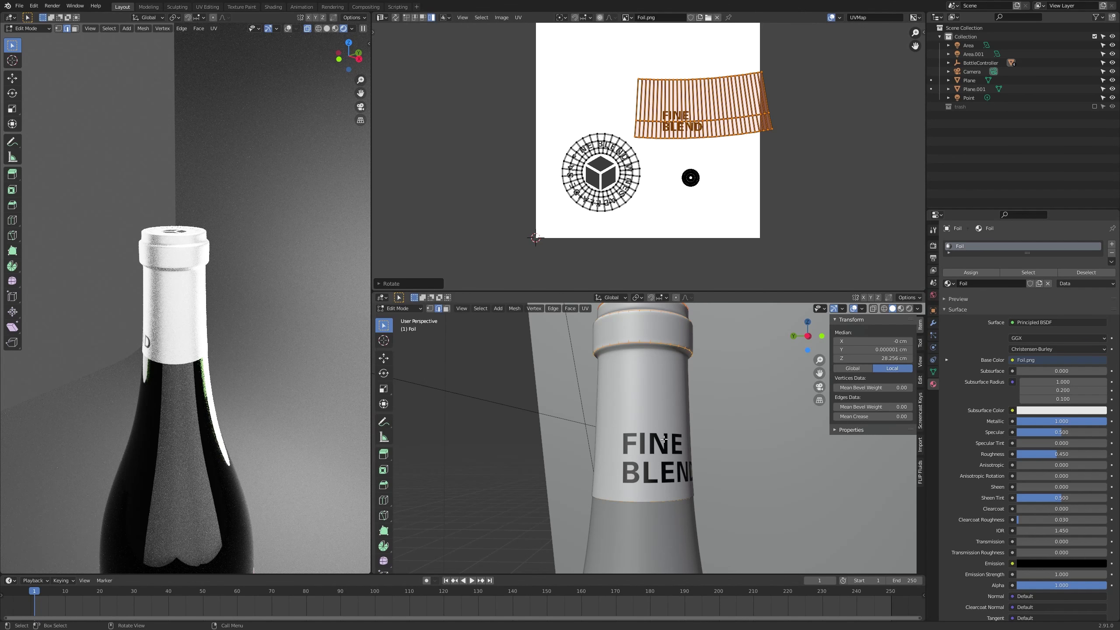
key("alt+z")
middle_click_drag(656, 421, 625, 455)
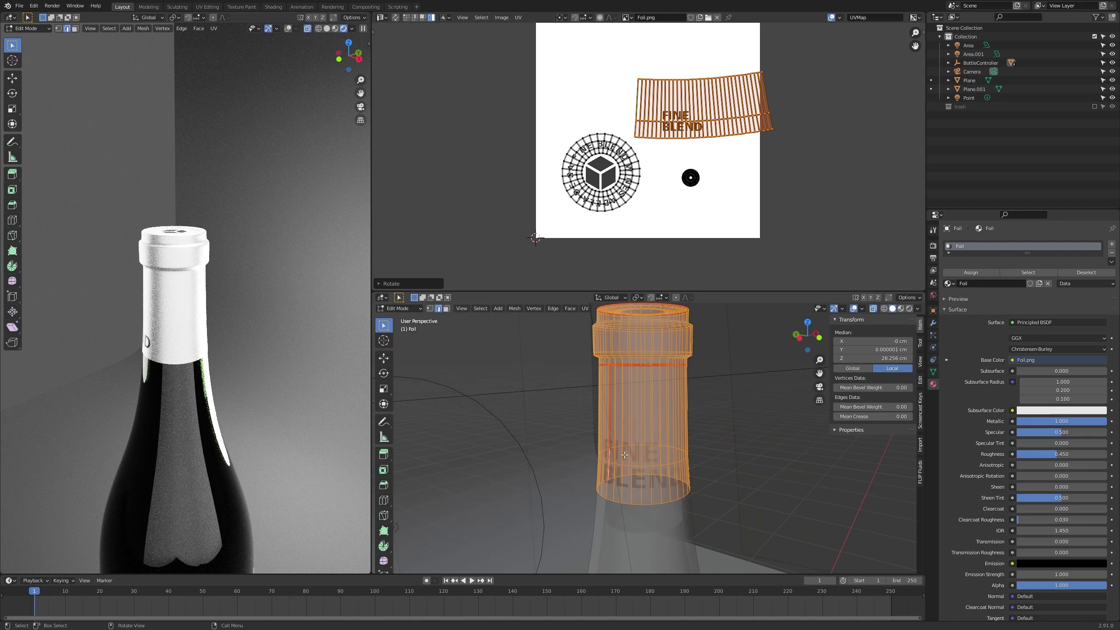
key("3")
left_click(628, 432, "alt")
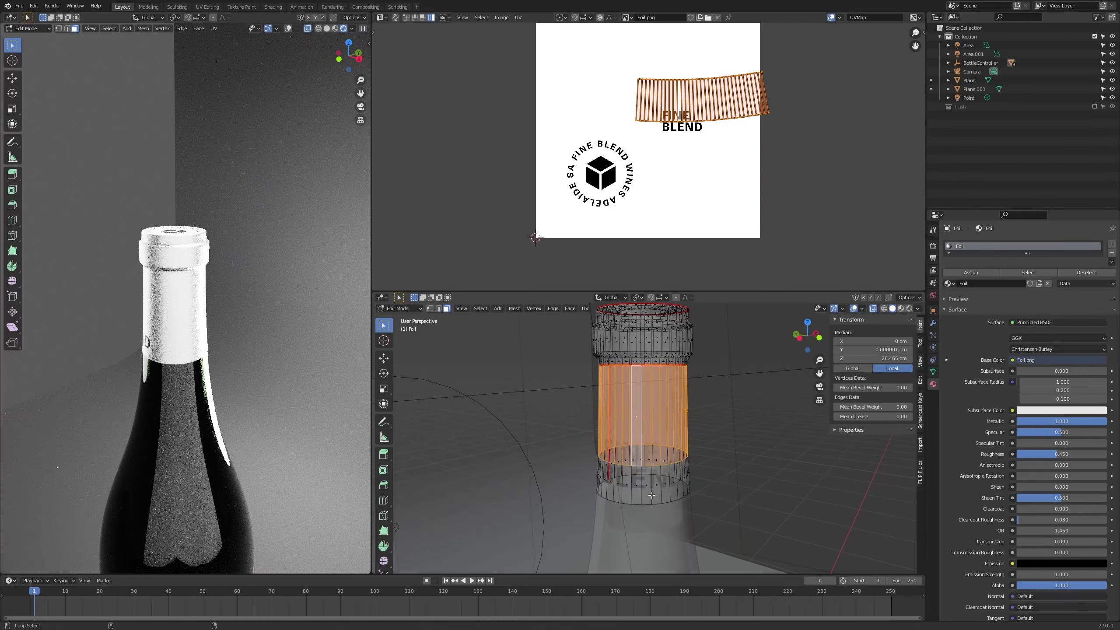
left_click(652, 495, "alt+shift")
key("alt+z")
key("KP_Decimal")
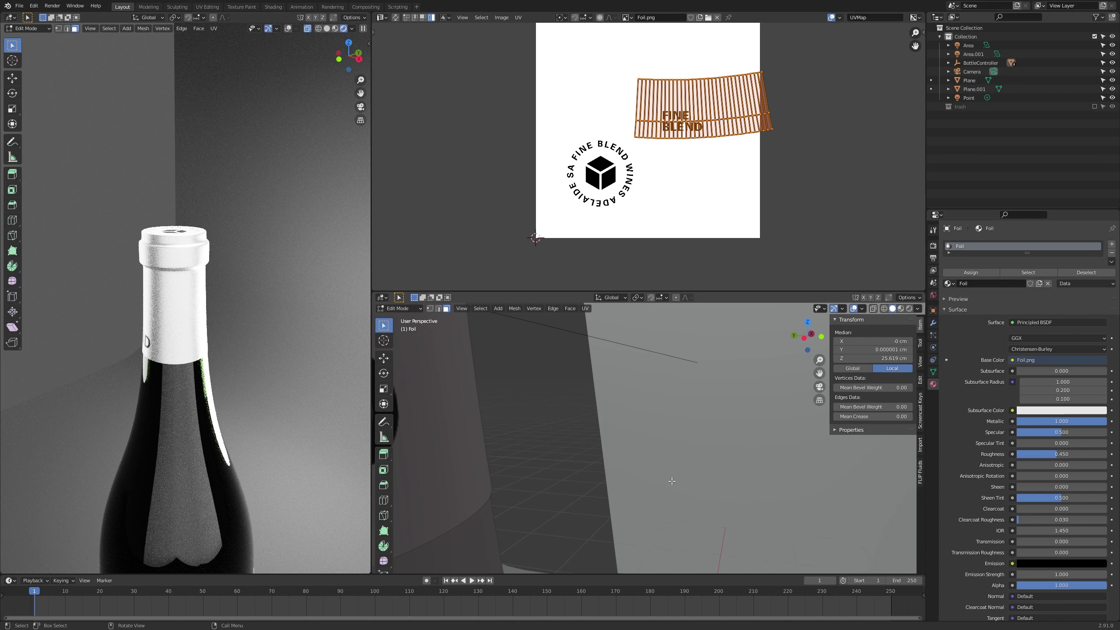
key("alt+z")
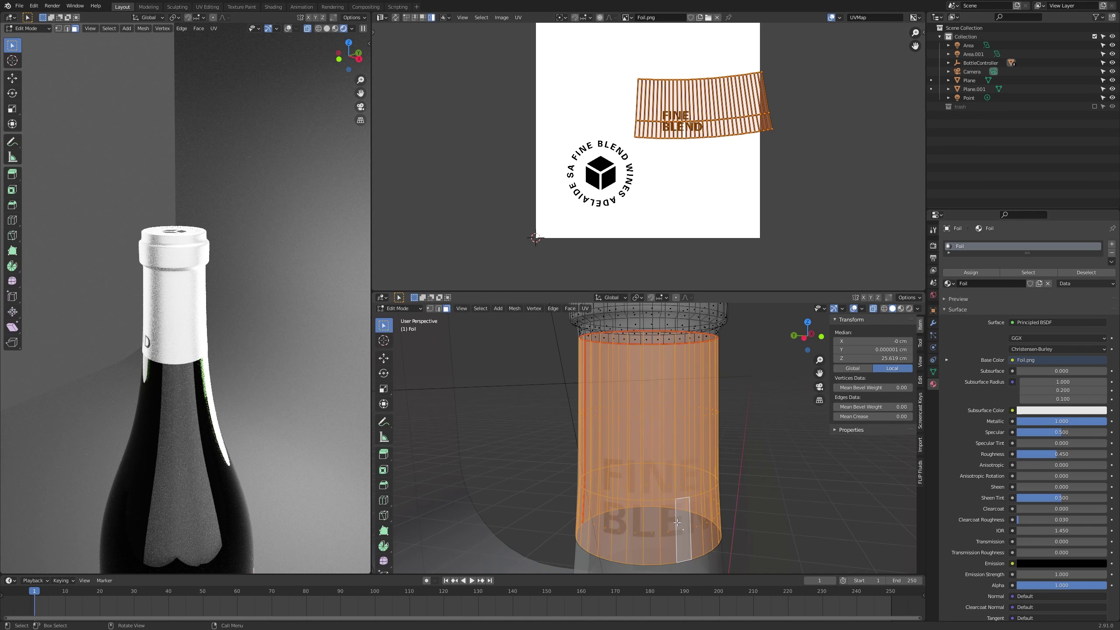
Unwrap the selected neck faces with Follow Active Quads in Length Average mode, and make a neighbouring lower face active.
key("u")
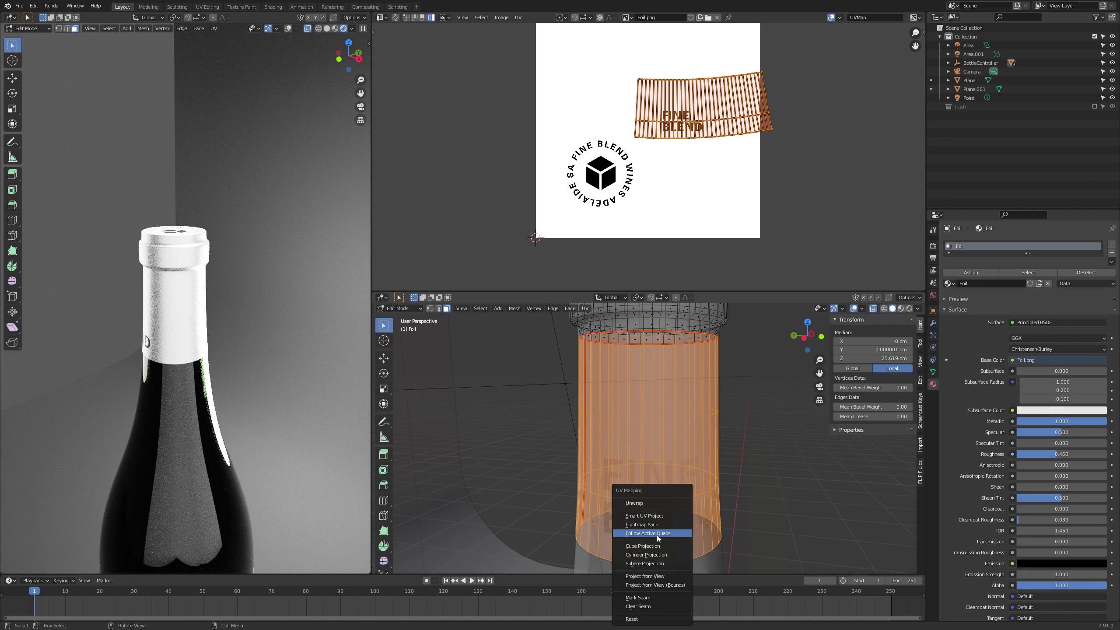
left_click(656, 533)
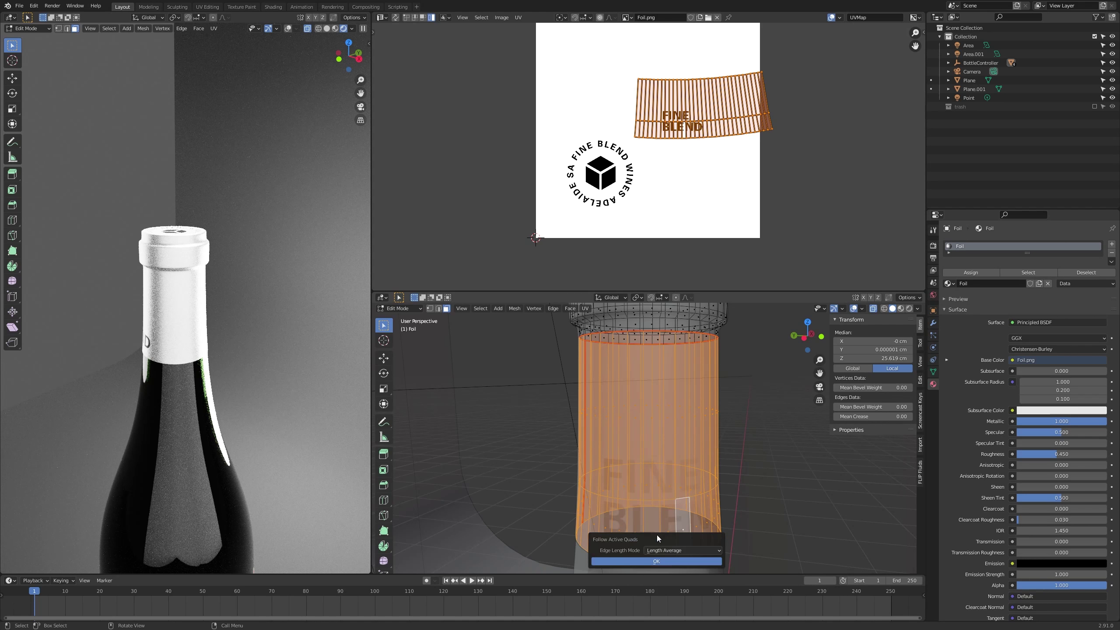
left_click(656, 562)
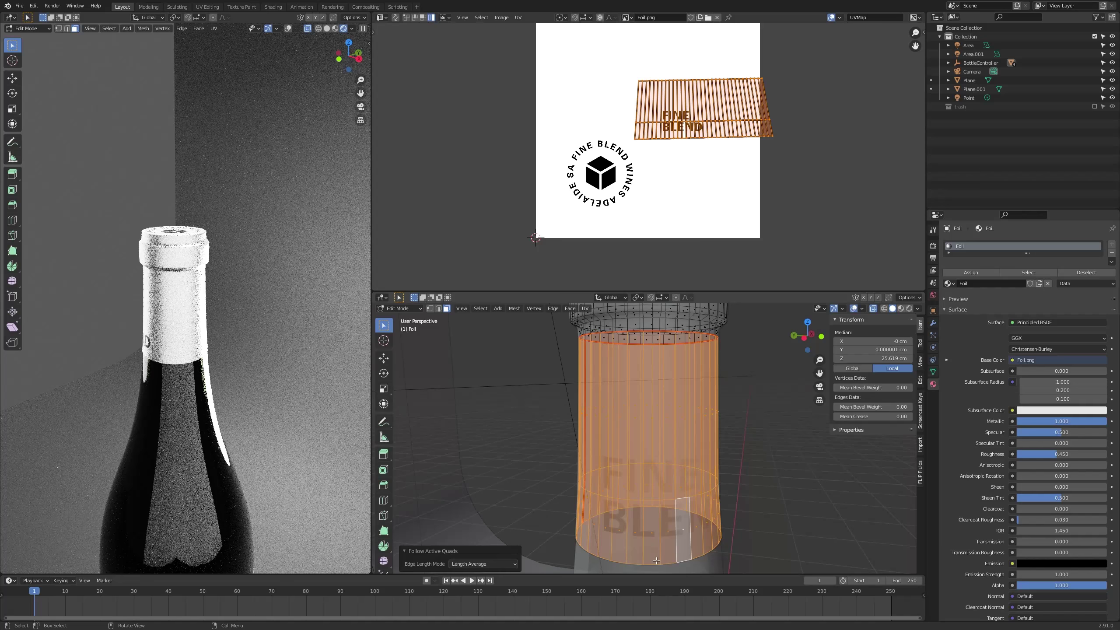
left_click(670, 534, "shift")
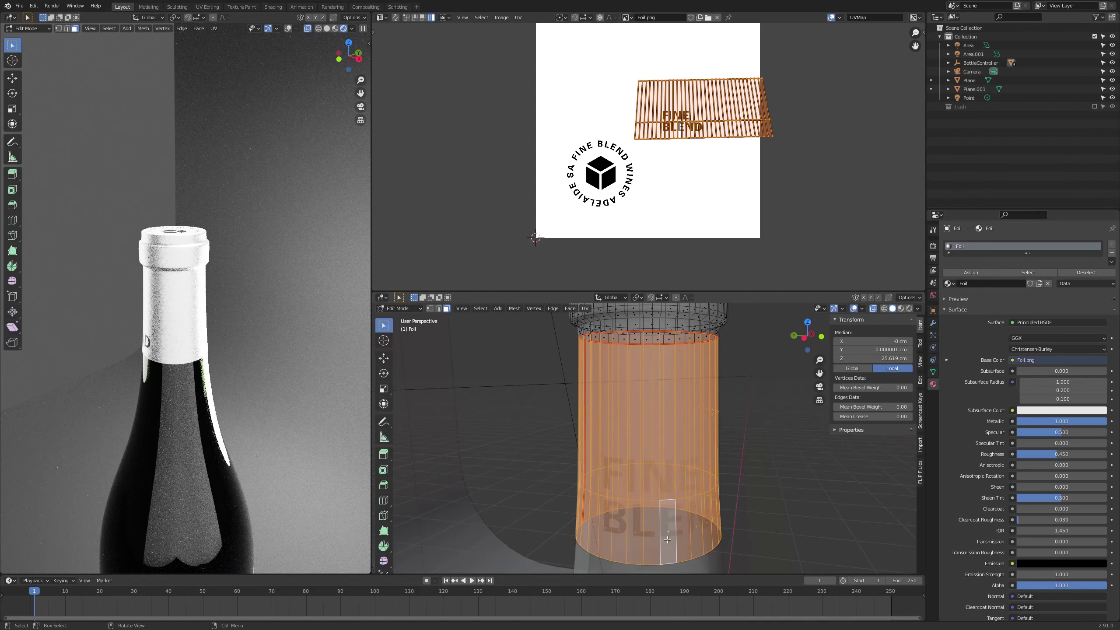
Rotate the straightened neck UV island about -1.5° to level it, and reposition it so FINE BLEND sits near its lower edge.
scroll(707, 120, "up", 2)
key("r")
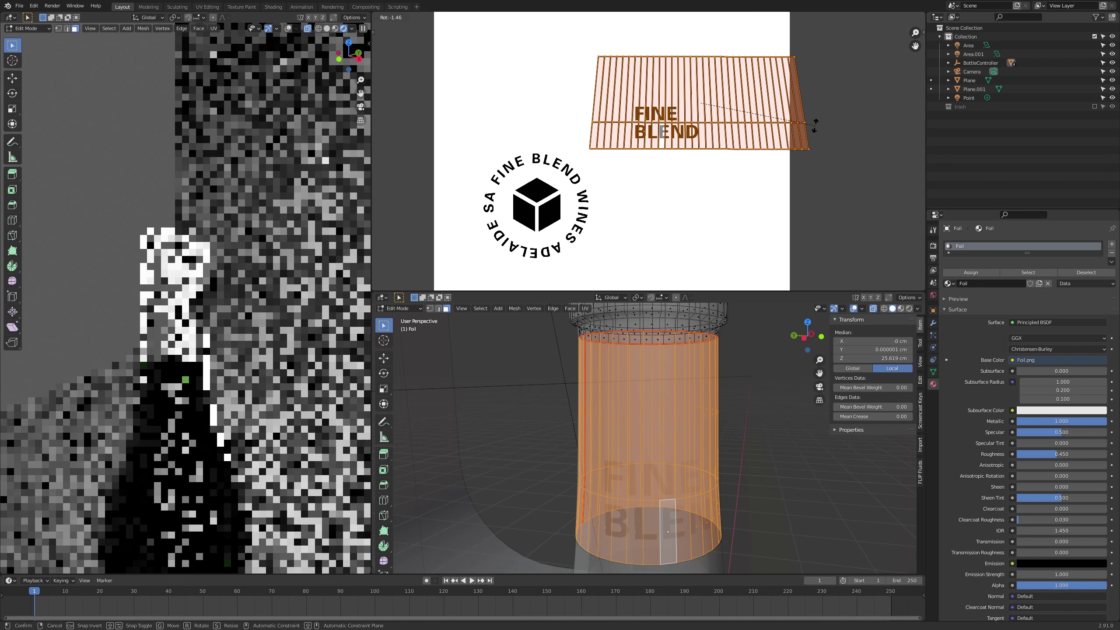
left_click(816, 126)
key("g")
left_click(805, 113)
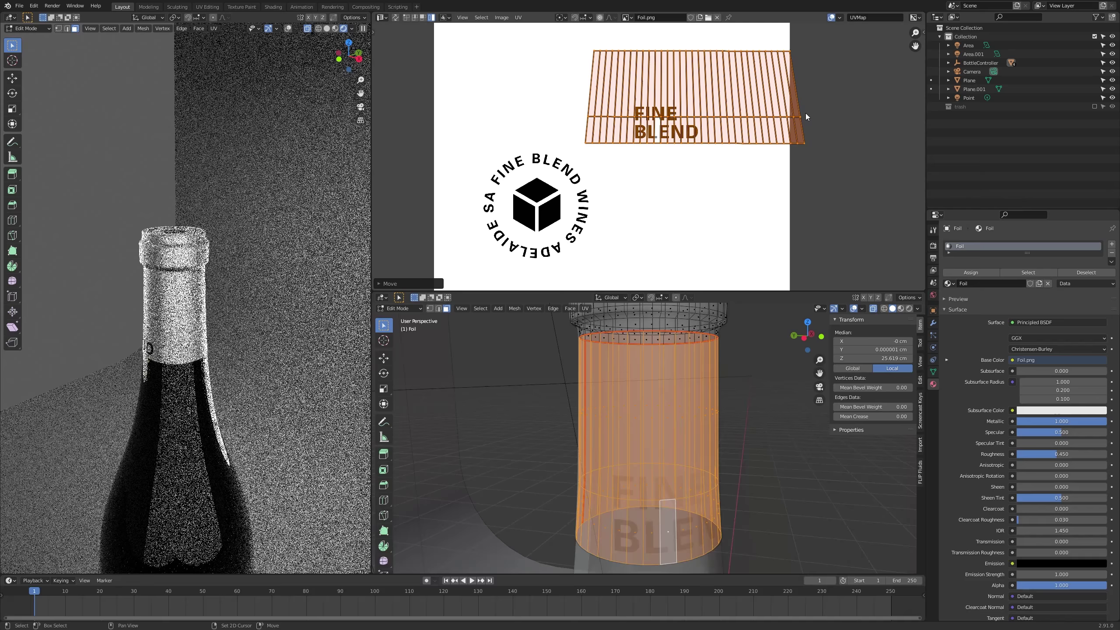
key("g")
left_click(786, 147)
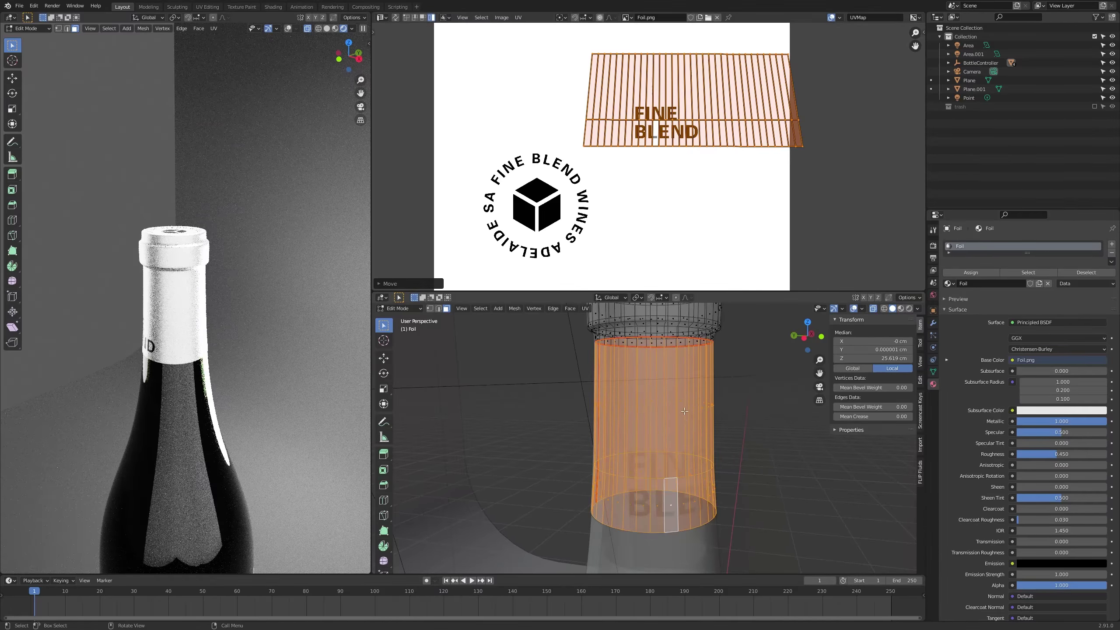
Return to Object Mode and examine the placement of the foil's lettering from the front and through the camera.
key("Tab")
scroll(683, 417, "down", 10)
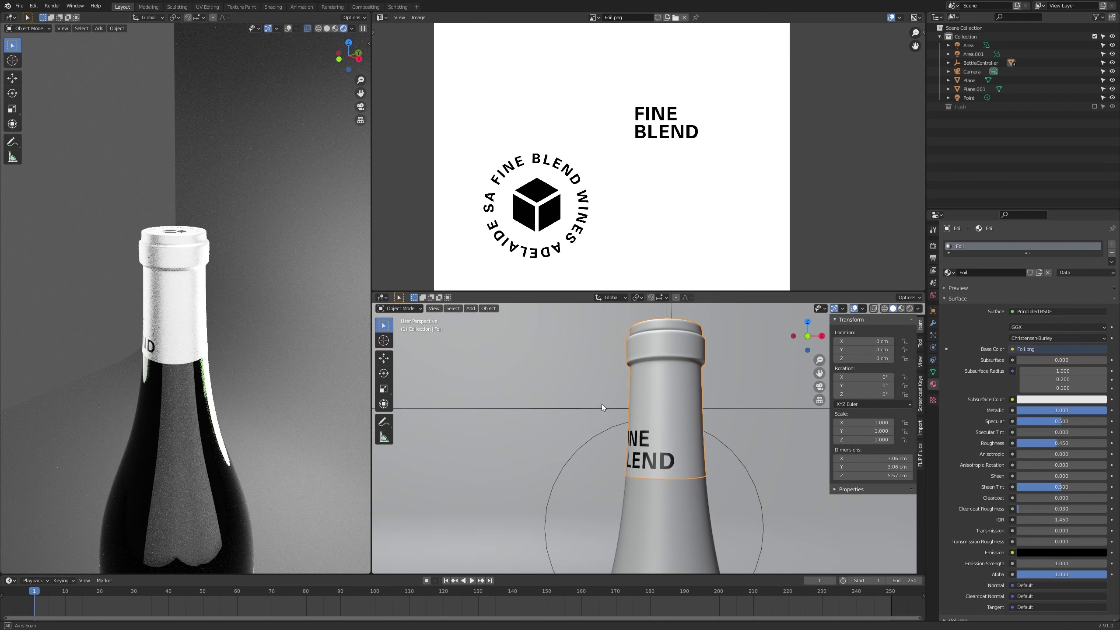
middle_click_drag(647, 406, 612, 438)
scroll(611, 437, "down", 2)
key("KP_0")
scroll(613, 438, "up", 2)
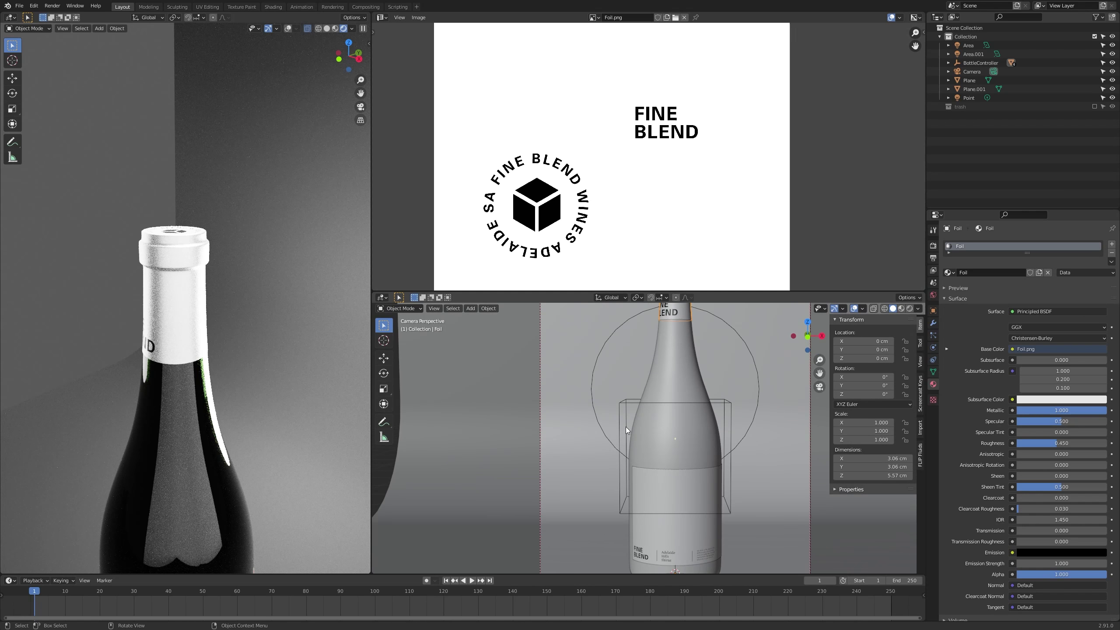
scroll(639, 445, "up", 1)
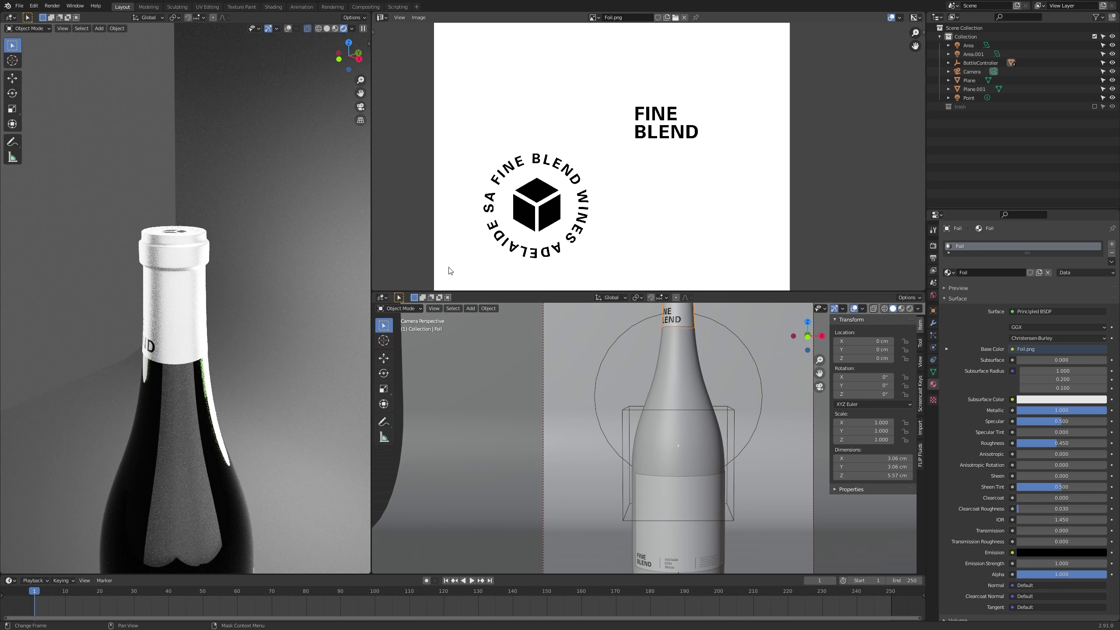
Move the neck's UV island about -0.05 along X to shift the FINE BLEND lettering around the foil, and return to Object Mode.
key("Tab")
key("g")
key("x")
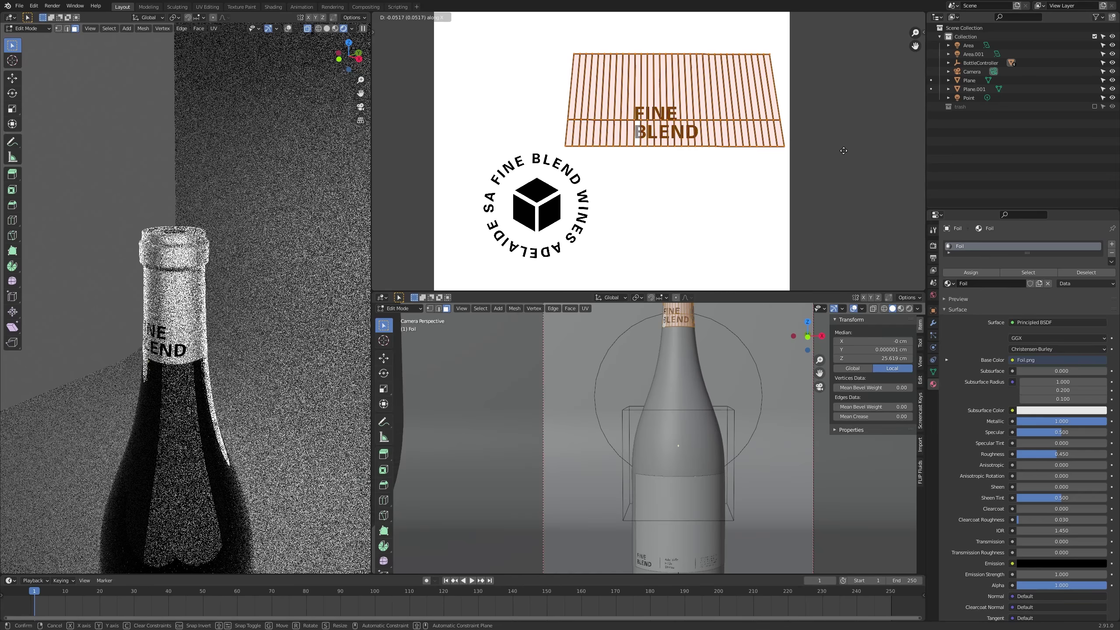
left_click(845, 151)
key("Tab")
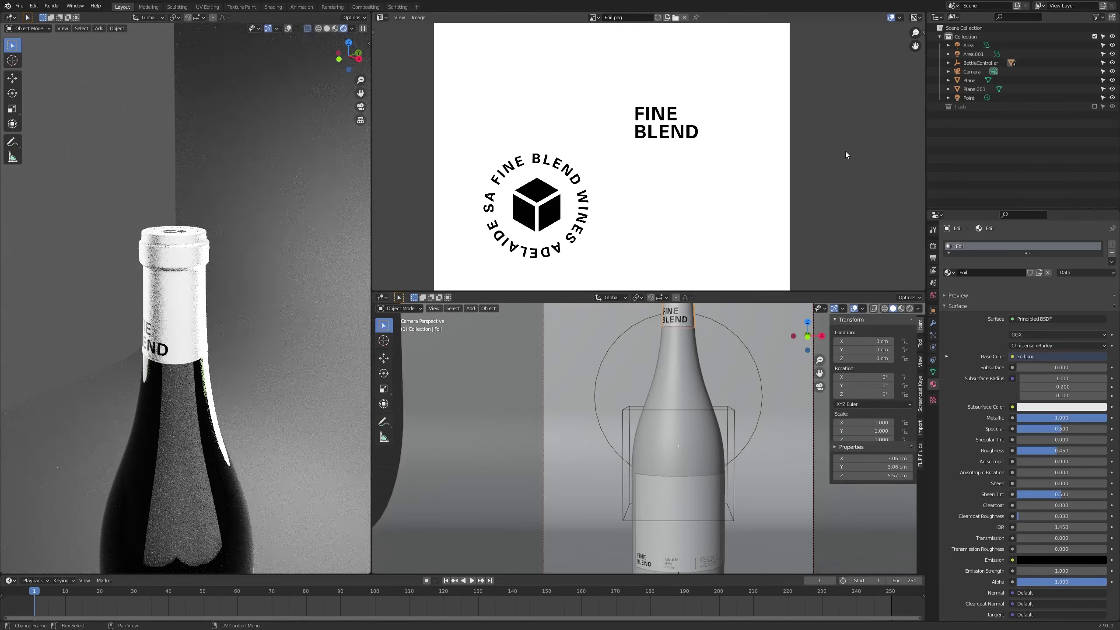
scroll(700, 410, "down", 3)
key("r")
key("z")
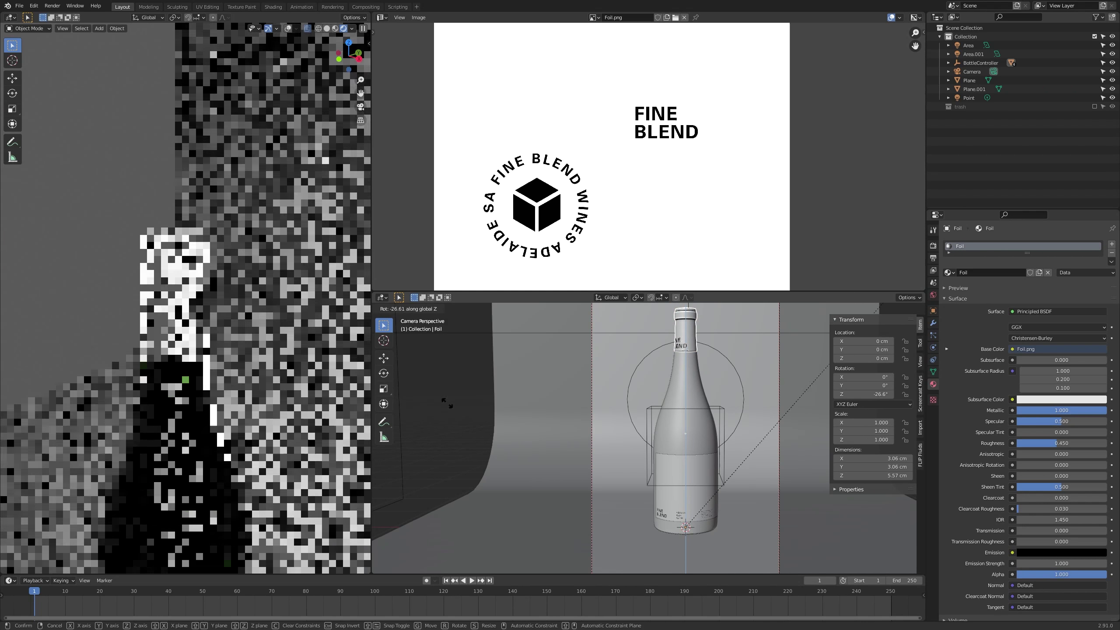
key("Escape")
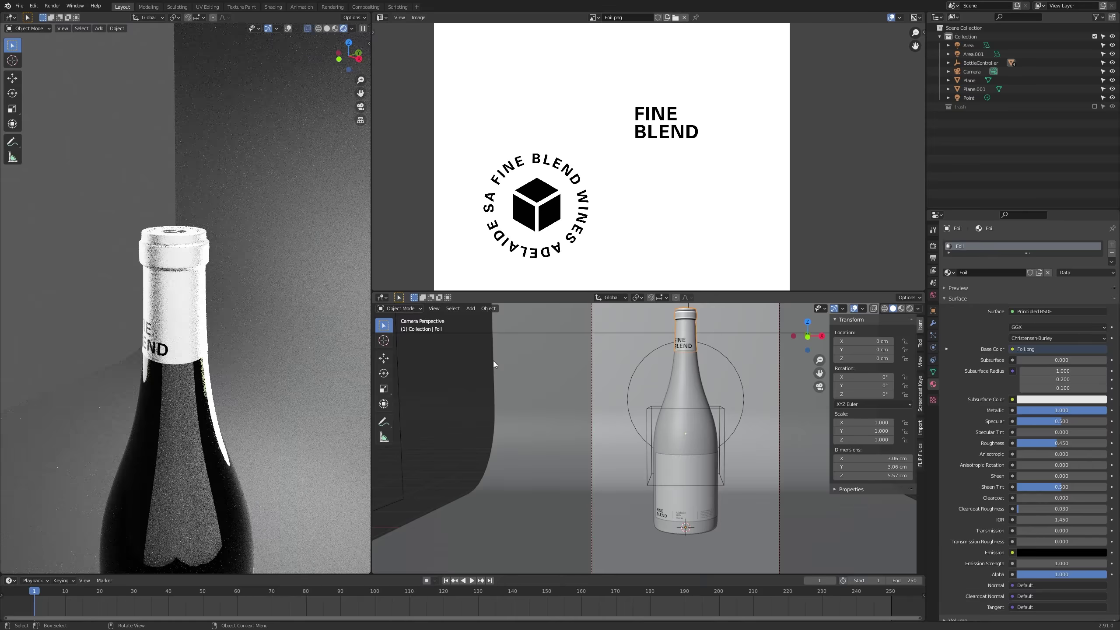
Deselect the foil and look at the whole bottle through the camera in the rendered view.
key("alt+a")
scroll(231, 342, "down", 8)
middle_click_drag(231, 341, 255, 317)
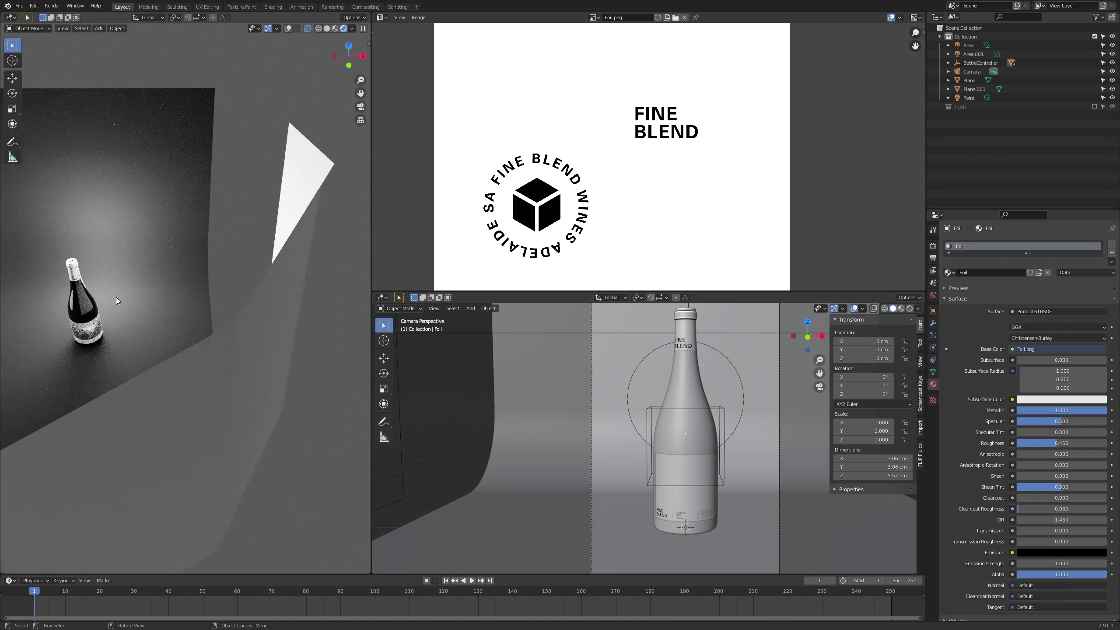
key("KP_0")
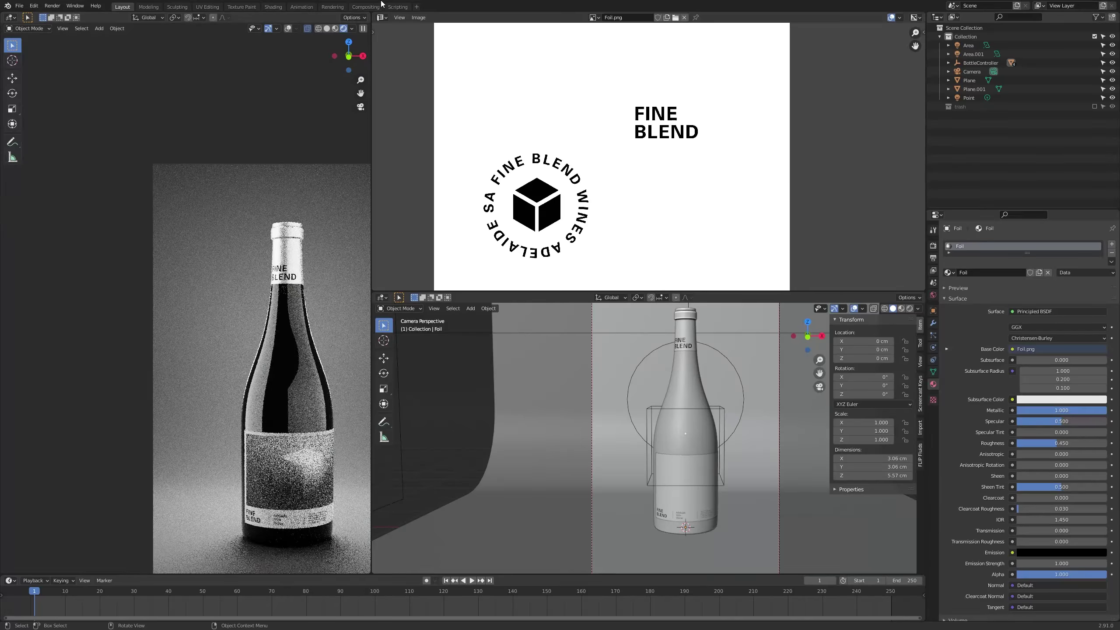
In the foil material's shader nodes, disconnect Foil.png from the Base Color and copy the orange base colour.
left_click(381, 18)
left_click(402, 90)
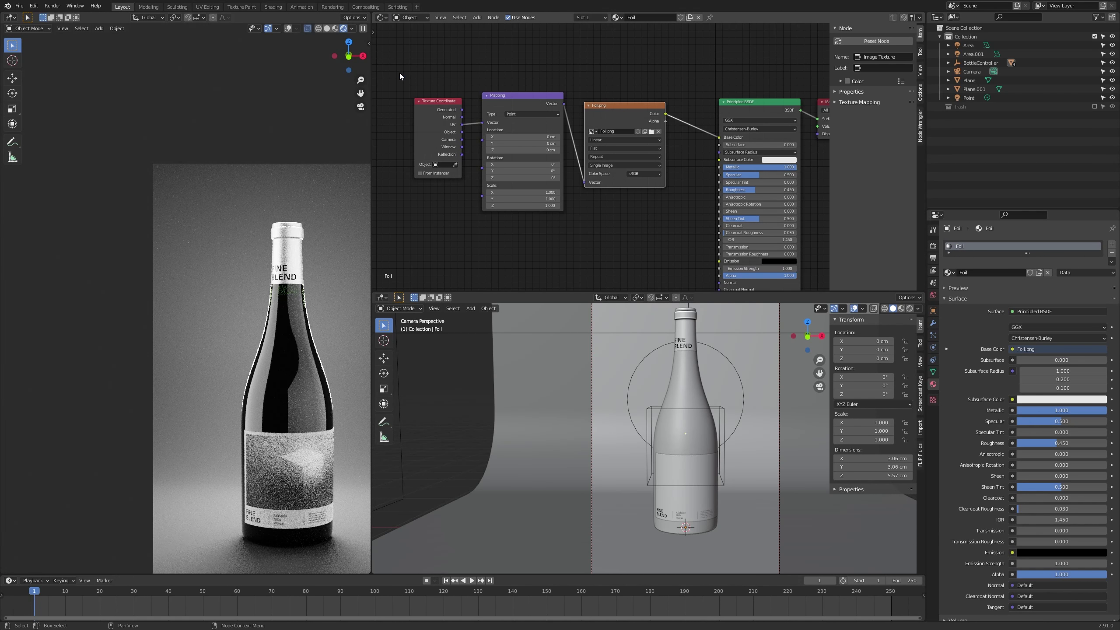
scroll(659, 101, "up", 4)
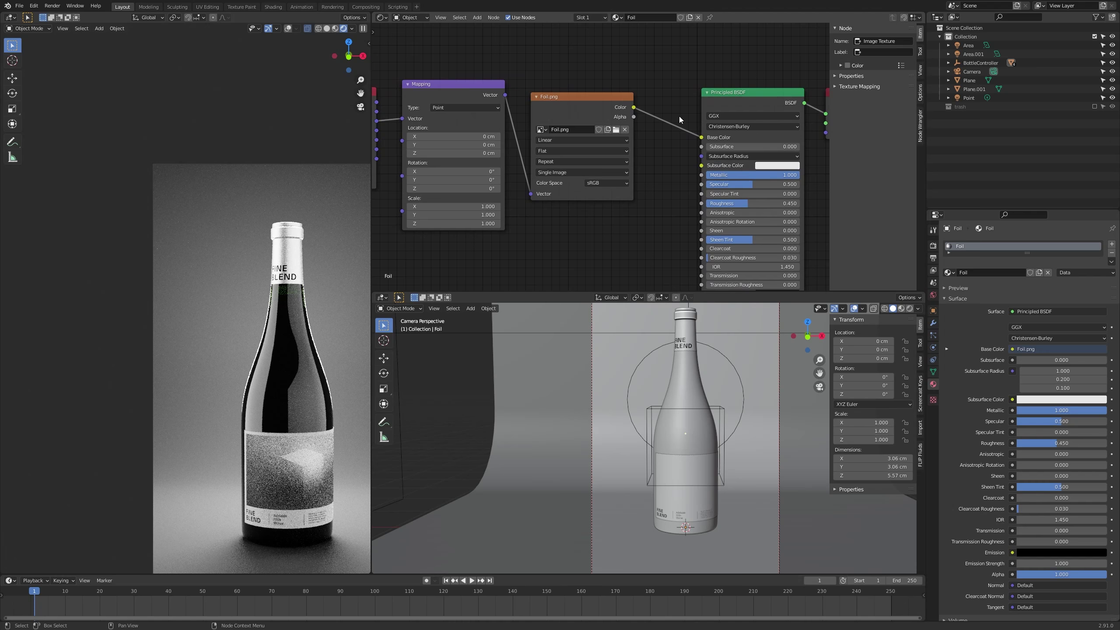
left_click_drag(675, 141, 653, 132)
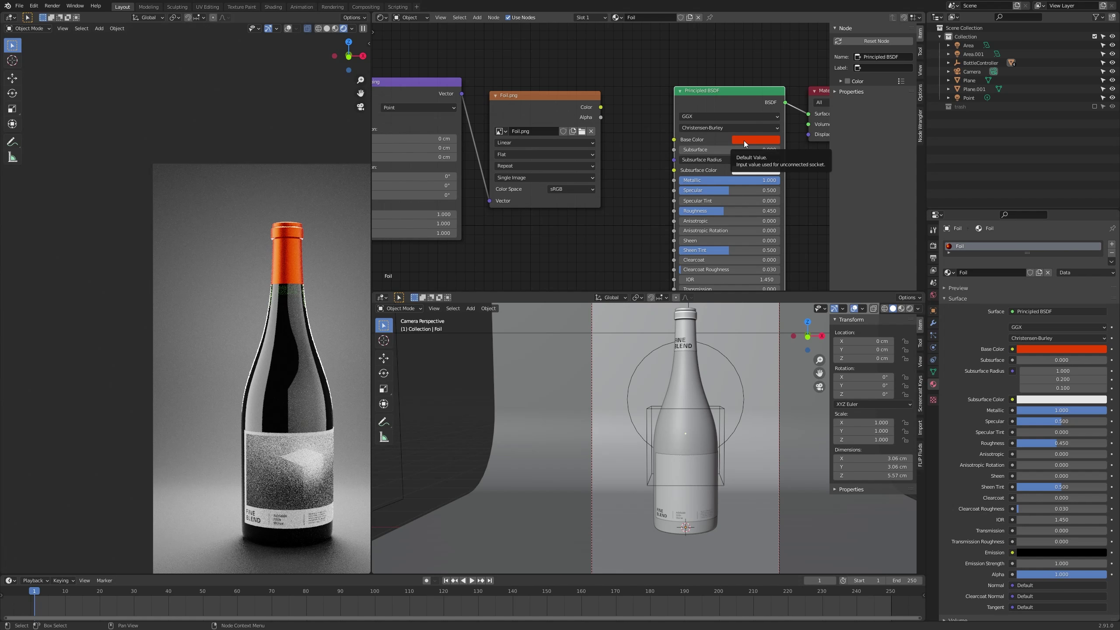
key("ctrl+c")
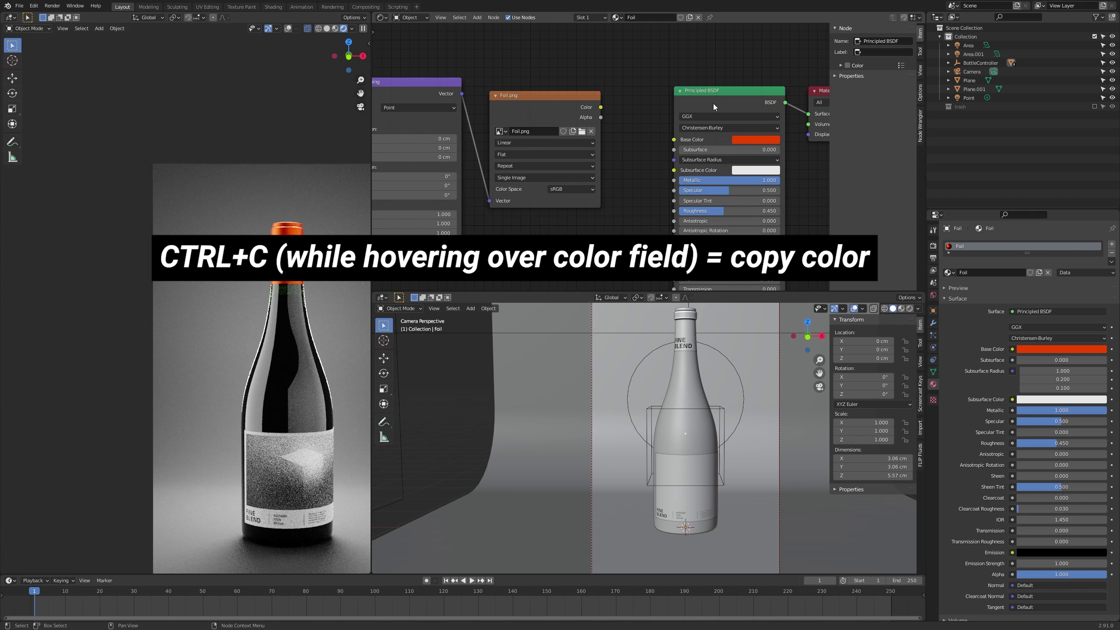
Add a ColorRamp node below Foil.png and paste the copied orange into its stop at position 1.000.
scroll(651, 151, "down", 2)
left_click(551, 119)
key("shift+a")
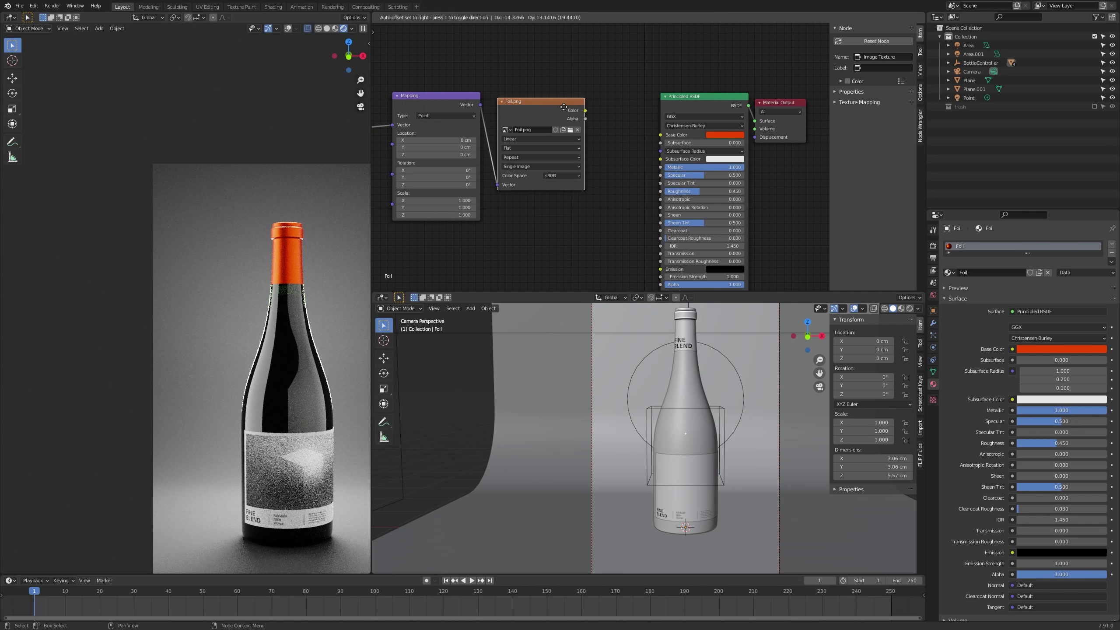
left_click(585, 179)
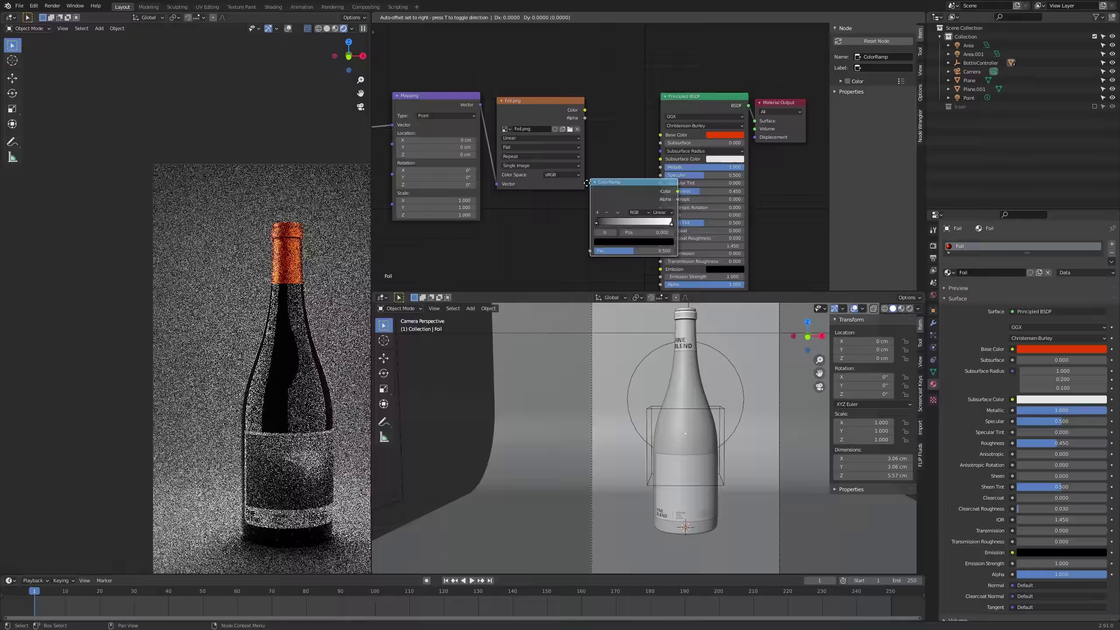
left_click(561, 227)
middle_click_drag(561, 226, 560, 167)
scroll(560, 169, "up", 2)
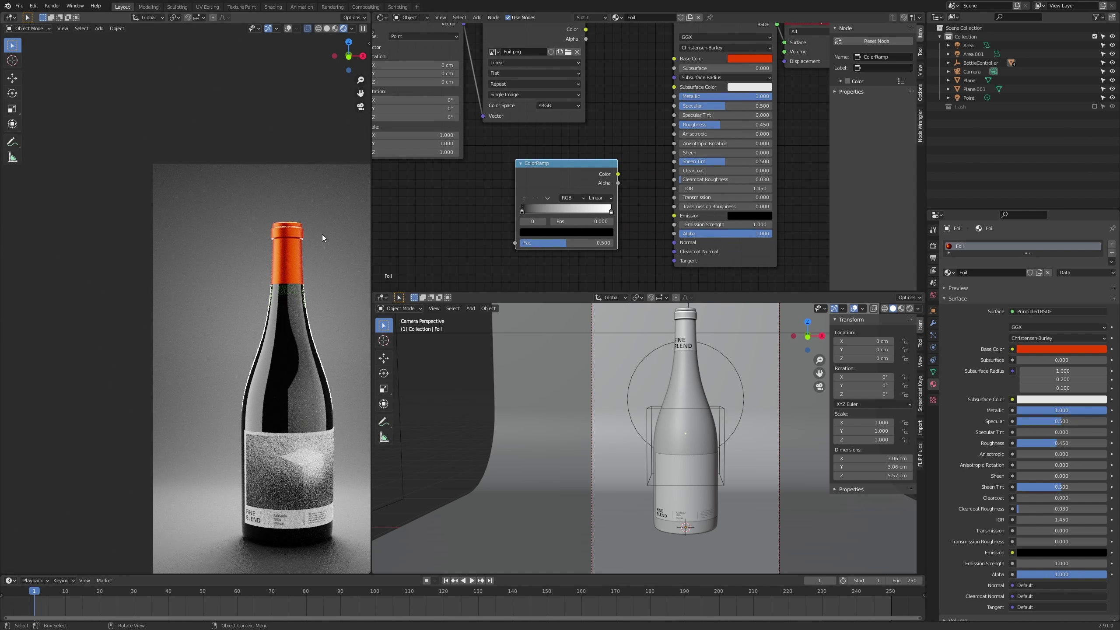
left_click(611, 211)
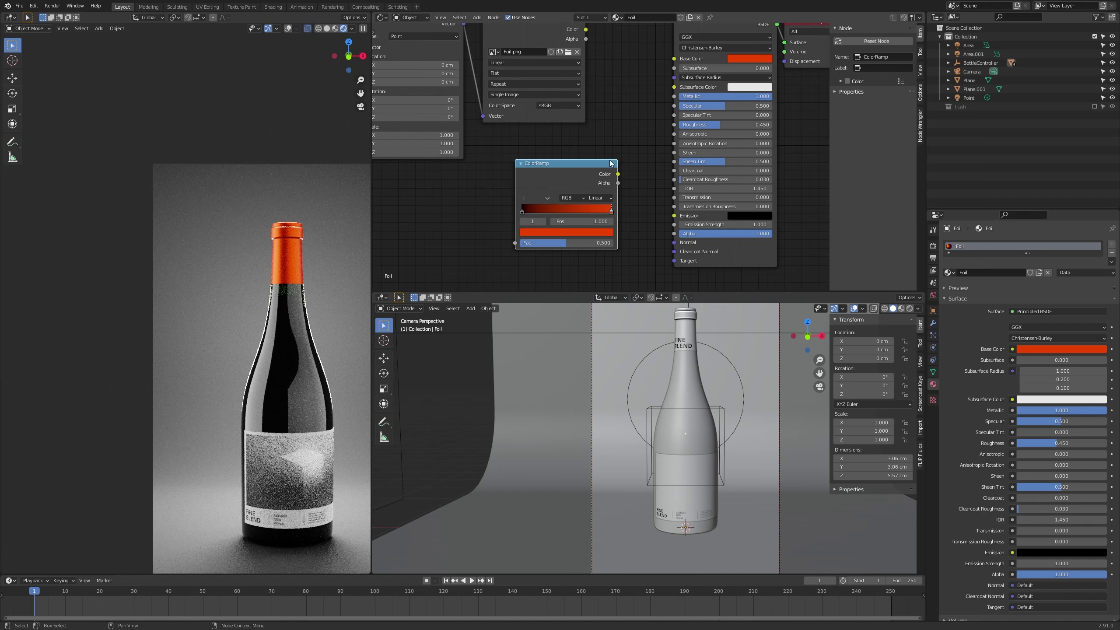
Spread out the foil's shader nodes and place the ColorRamp between Foil.png and the Principled BSDF.
scroll(624, 134, "down", 3)
left_click_drag(708, 108, 771, 109)
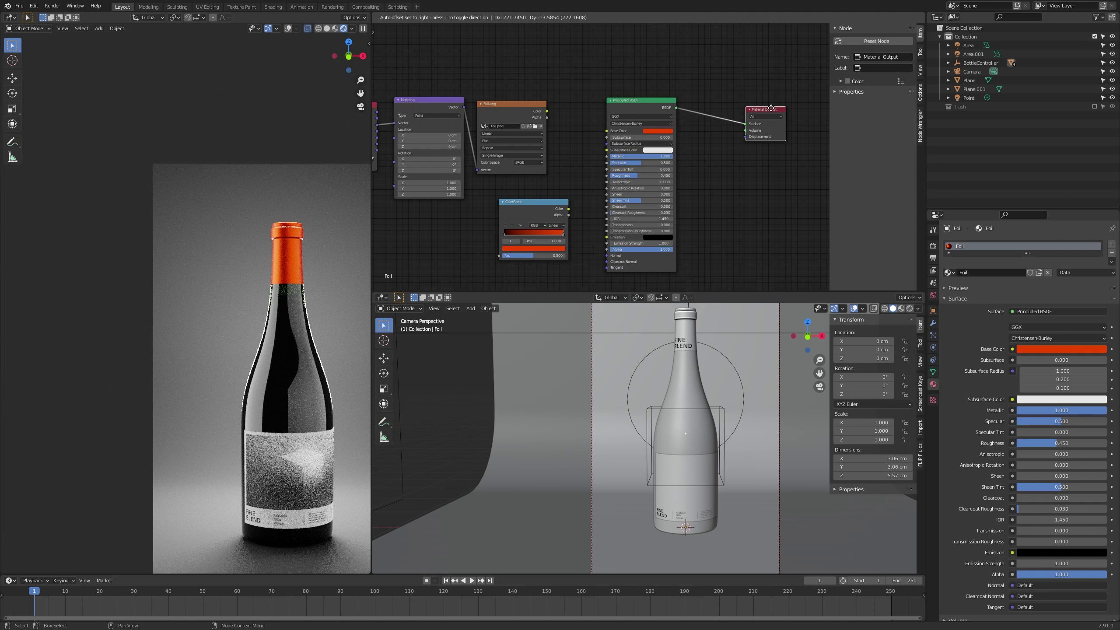
left_click_drag(656, 112, 684, 101)
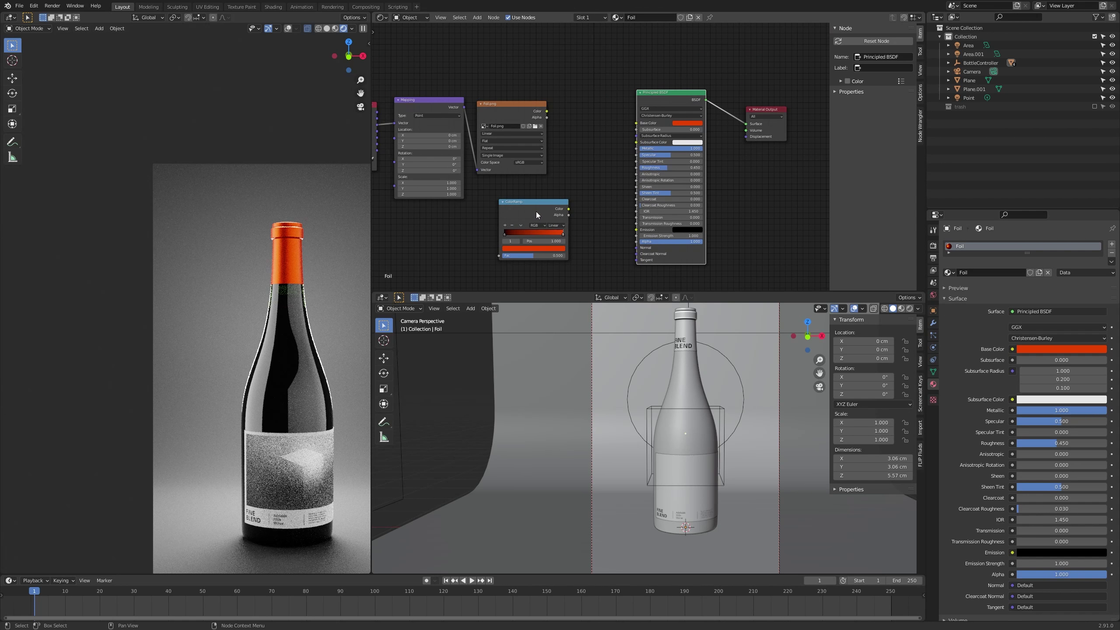
left_click_drag(536, 211, 573, 115)
scroll(569, 113, "up", 2)
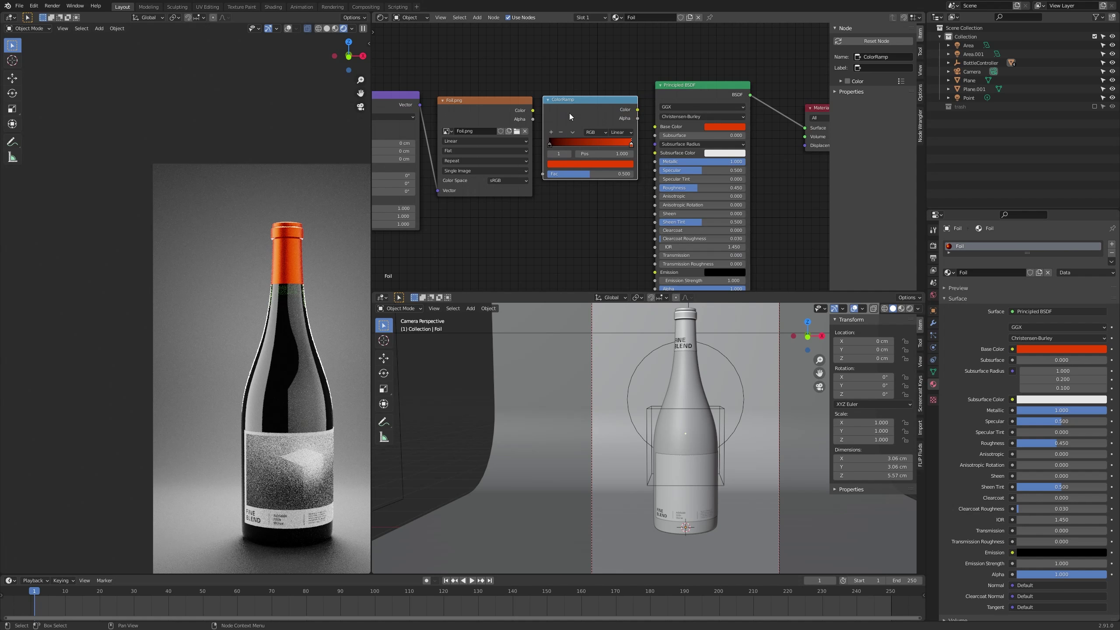
left_click(534, 110)
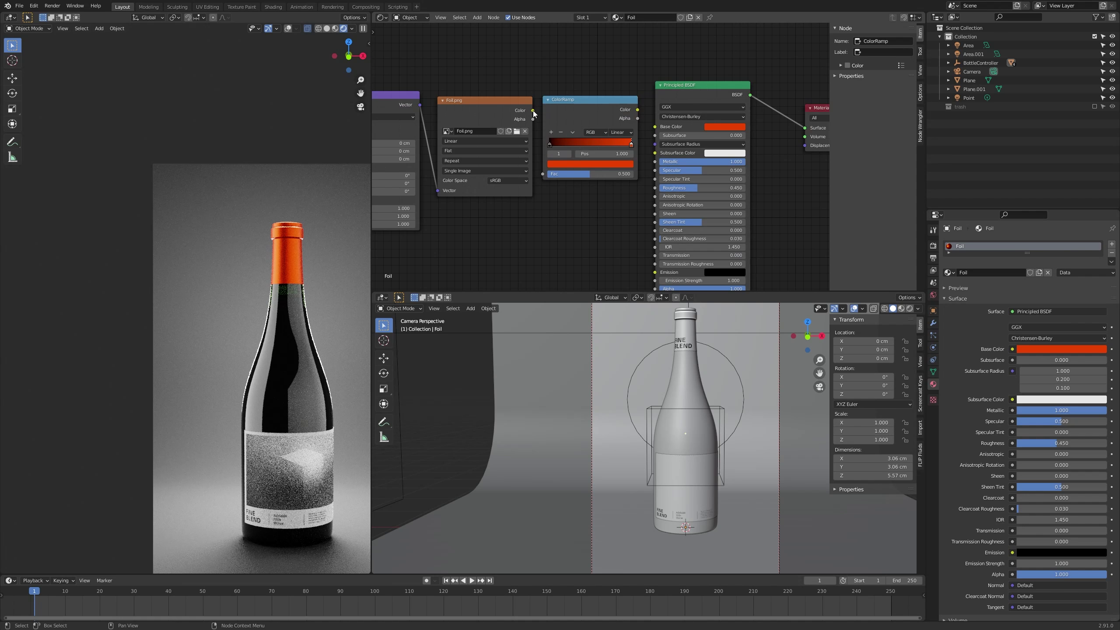
scroll(541, 84, "up", 1)
left_click_drag(478, 107, 465, 106)
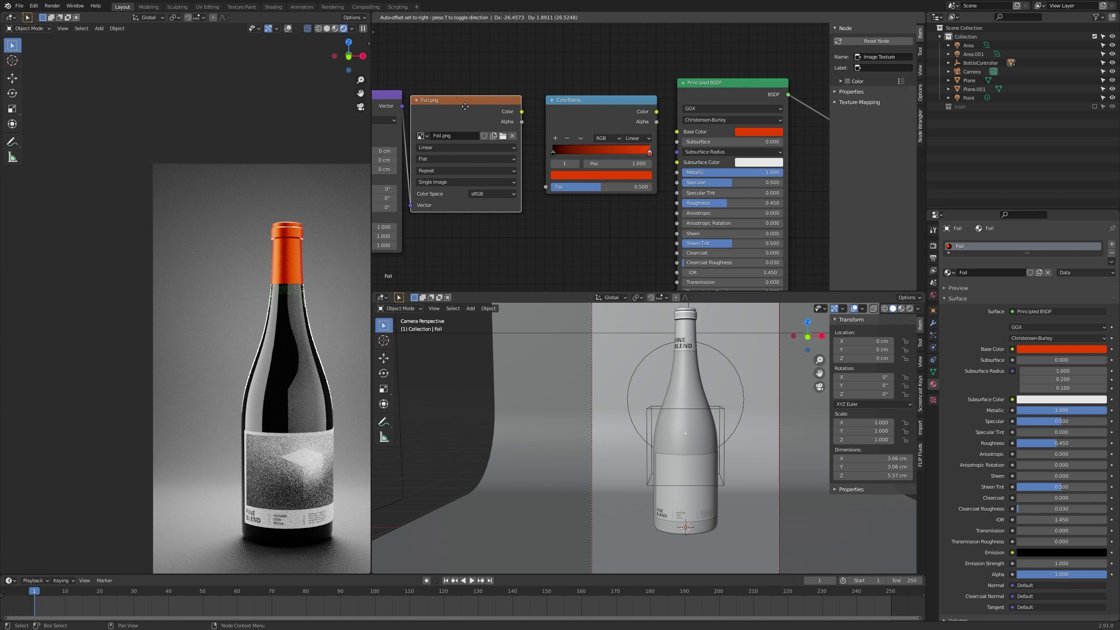
left_click(499, 76)
middle_click_drag(501, 76, 555, 80)
scroll(562, 81, "down", 2)
left_click(653, 99)
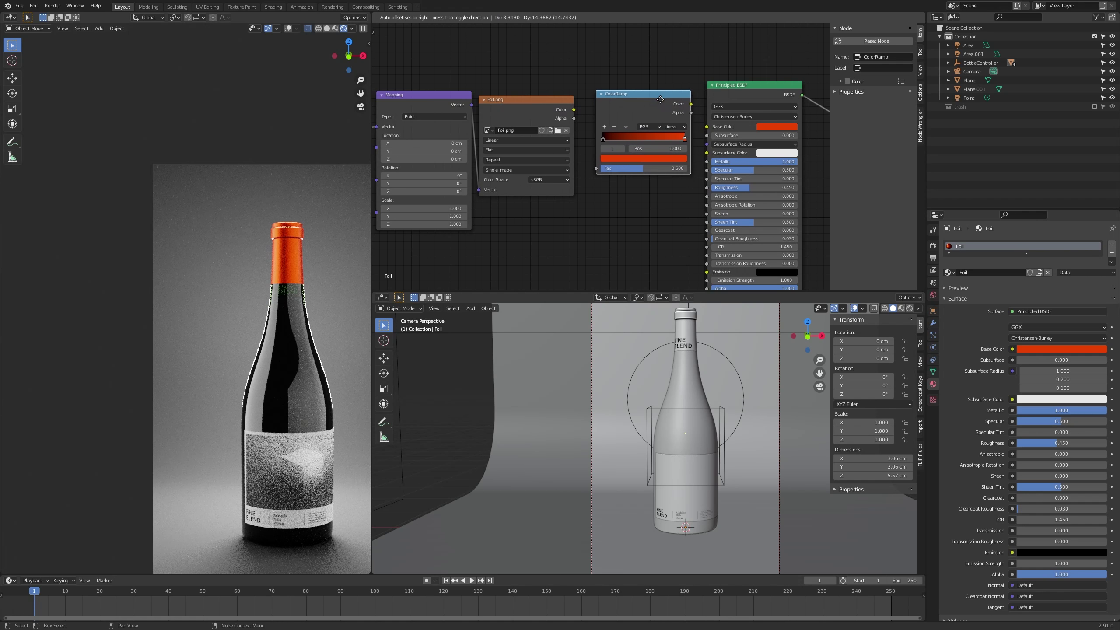
scroll(630, 110, "up", 1)
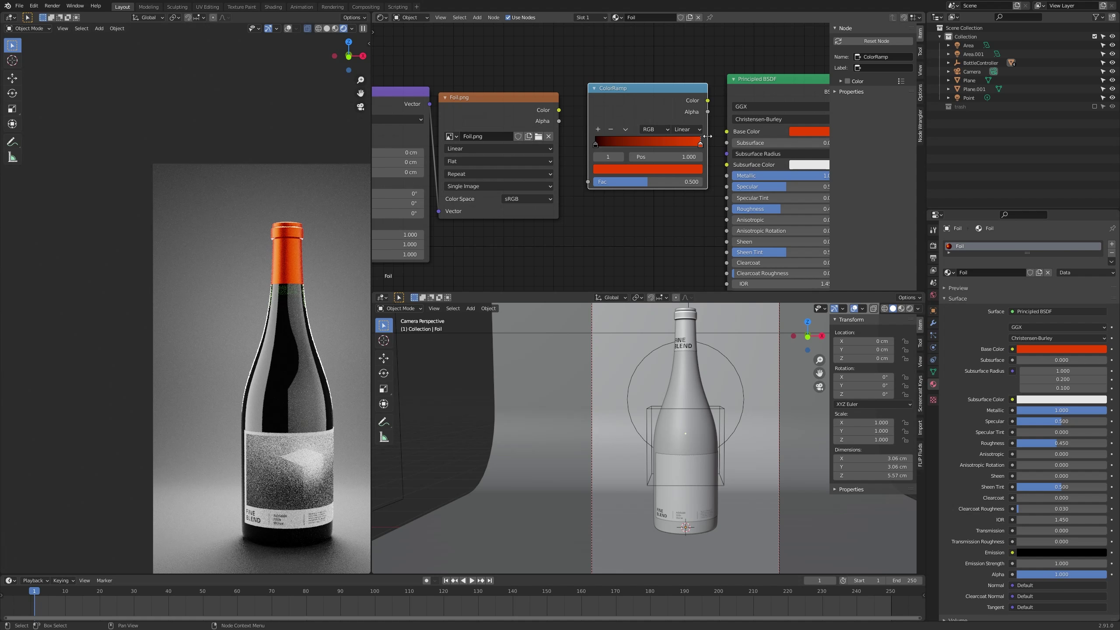
Connect Foil.png's Color to the ColorRamp's Fac, and the ColorRamp's Color to the Principled BSDF's Base Color.
left_click_drag(559, 110, 588, 181)
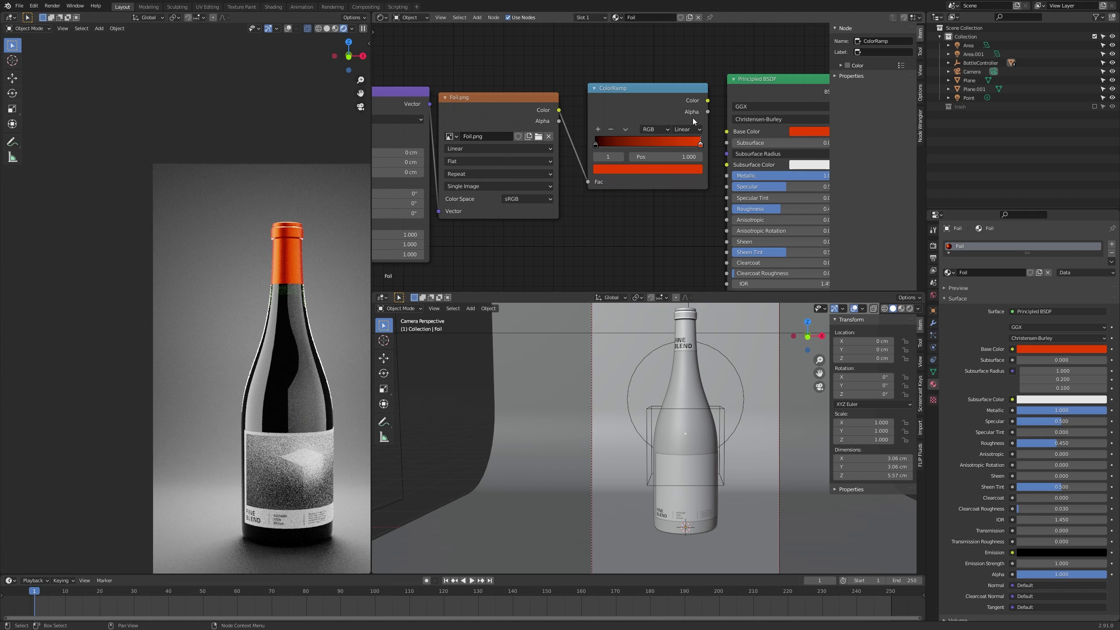
left_click_drag(711, 101, 726, 132)
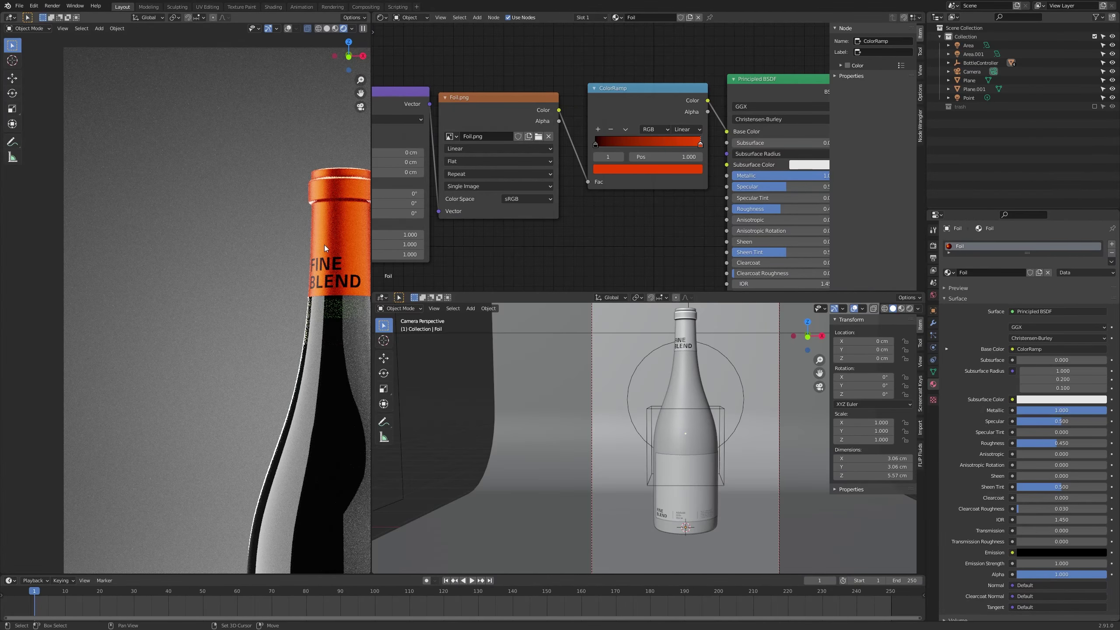
middle_click_drag(324, 245, 274, 244, "shift")
Set the ColorRamp's stop at position 0.000 to white (FFFFFF) and check the foil lettering on the bottle.
left_click(597, 144)
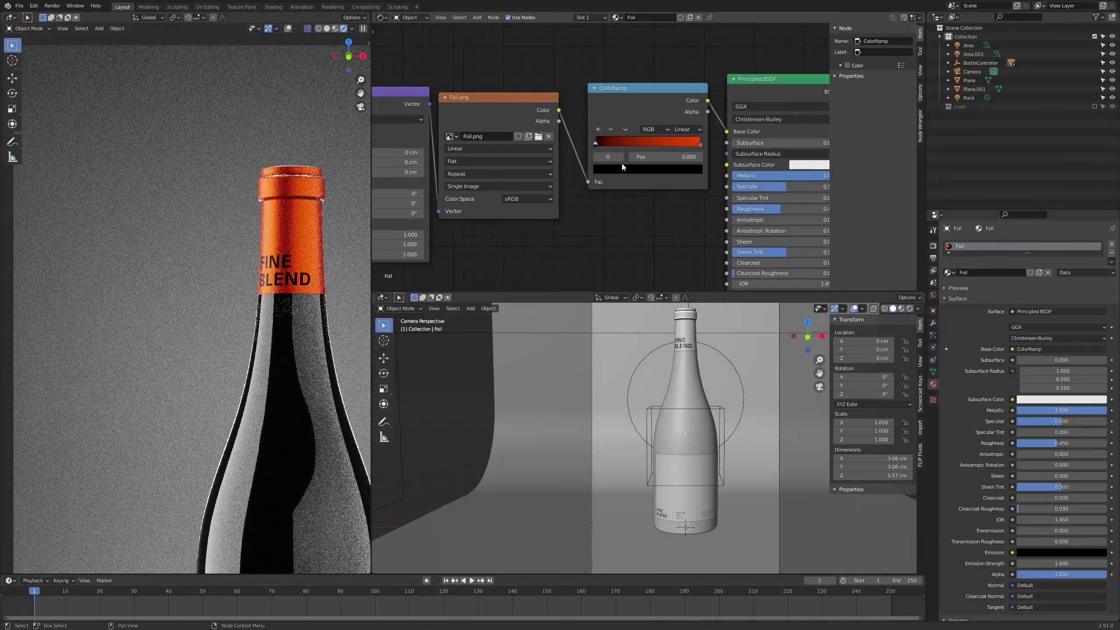
left_click(644, 169)
left_click_drag(679, 54, 680, 25)
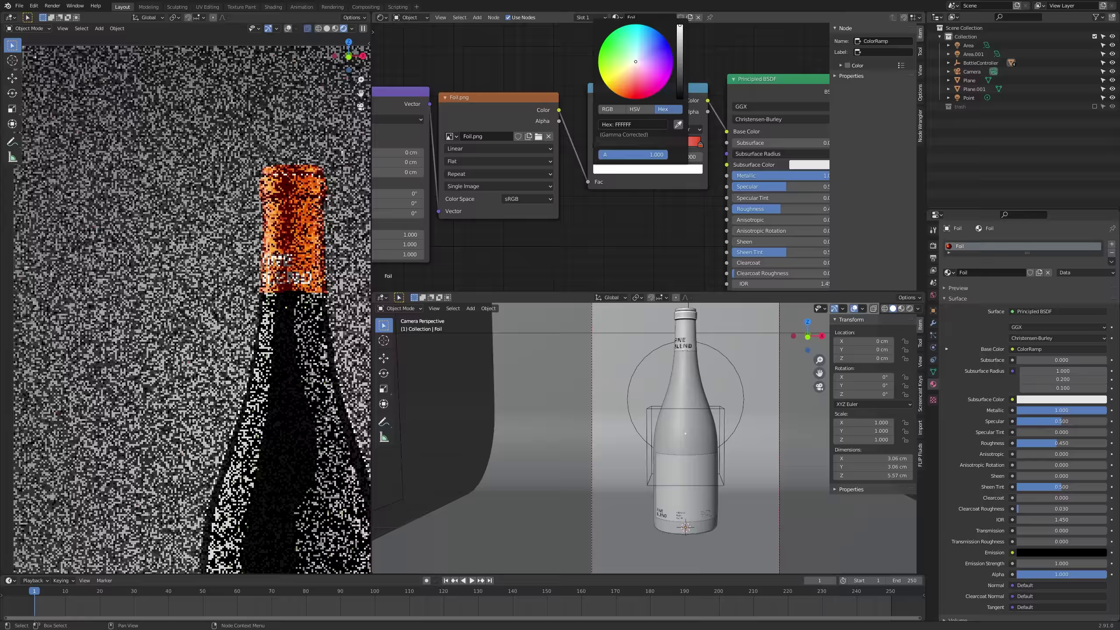
scroll(256, 334, "down", 4)
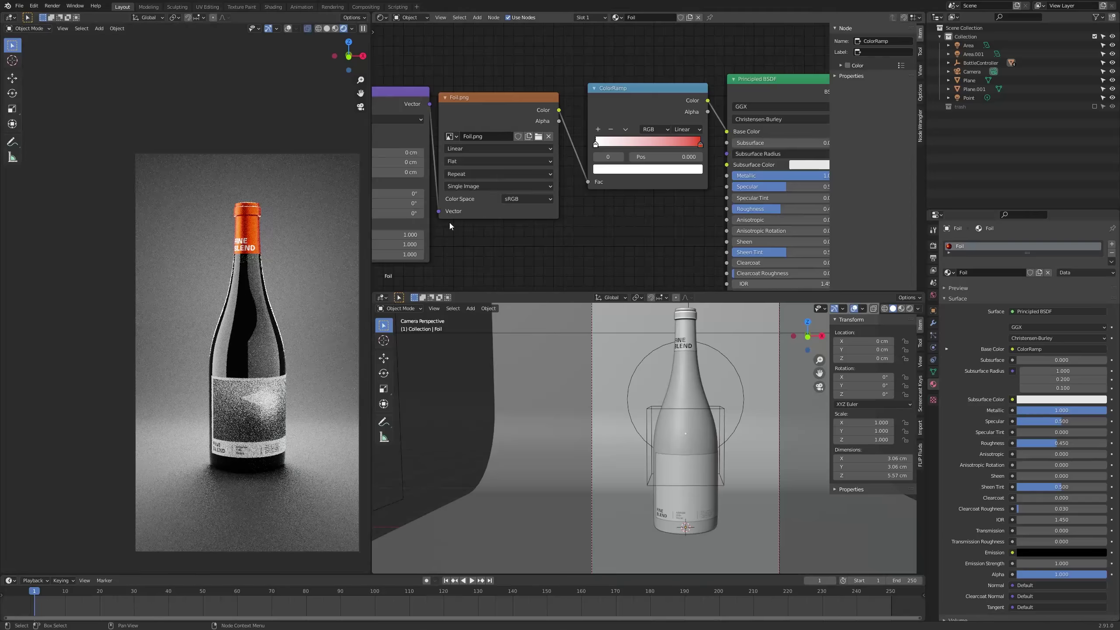
scroll(629, 176, "up", 1)
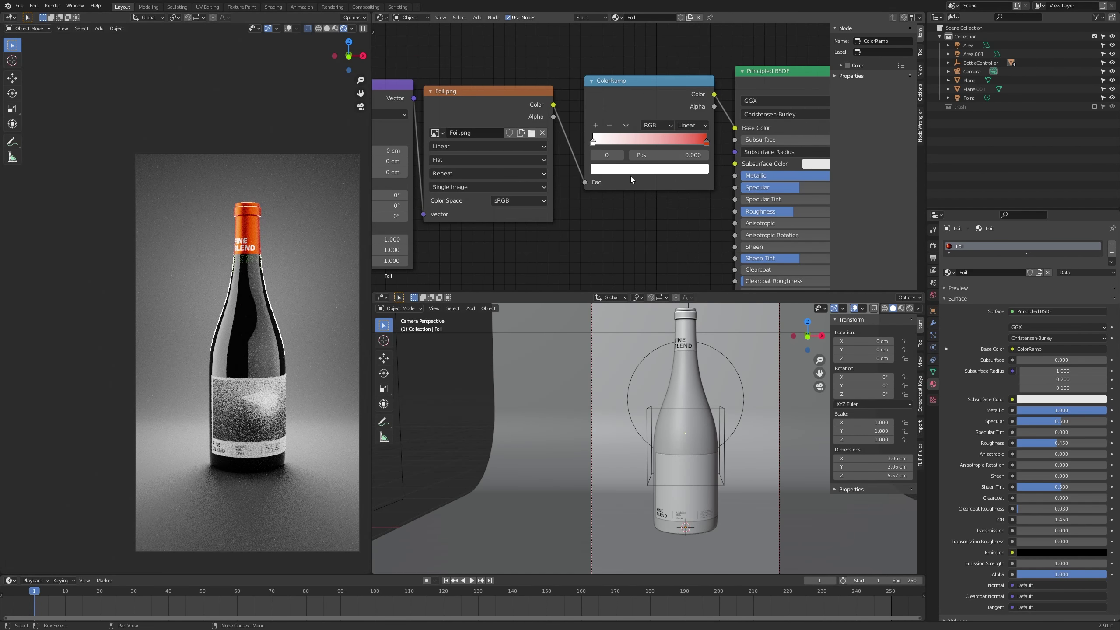
Disconnect the ColorRamp from the Principled BSDF's Base Color to leave the foil plain orange.
middle_click_drag(642, 214, 599, 195)
scroll(599, 196, "down", 2)
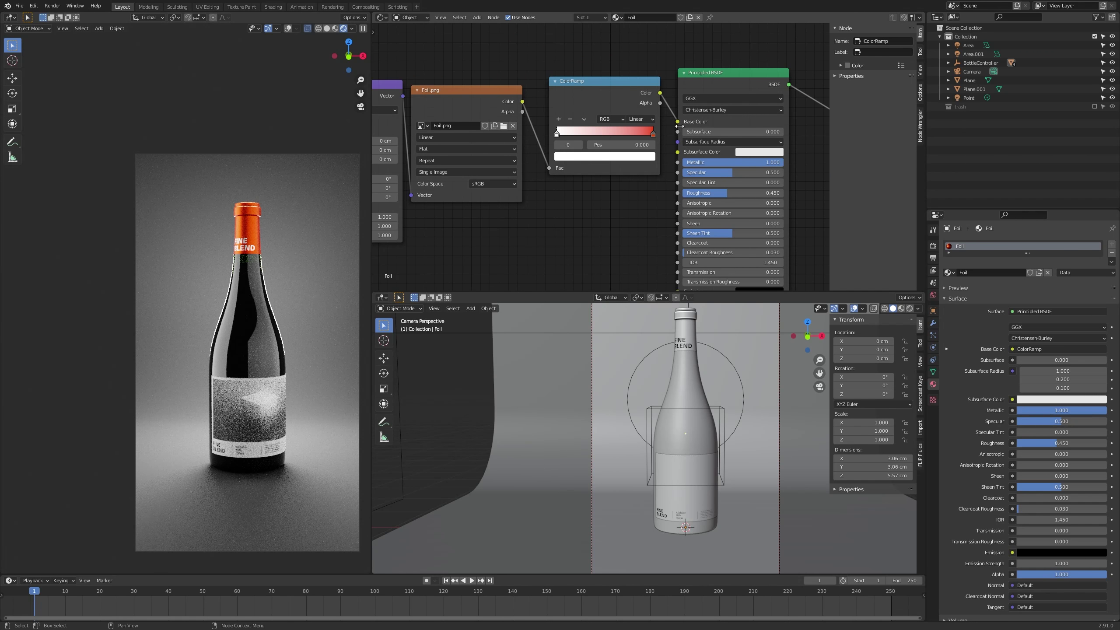
left_click_drag(678, 121, 648, 141)
scroll(645, 143, "down", 1)
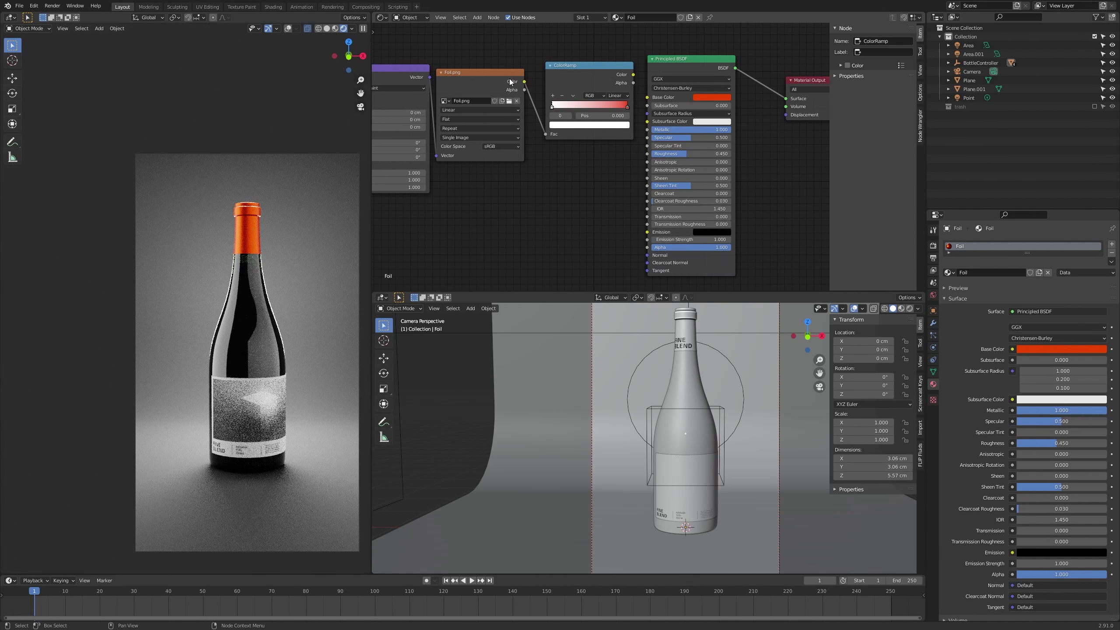
Feed Foil.png's Color into the Height of a new Bump node linked to the Principled BSDF's Normal.
left_click_drag(511, 81, 647, 255)
key("shift+a")
mouse_move(608, 257)
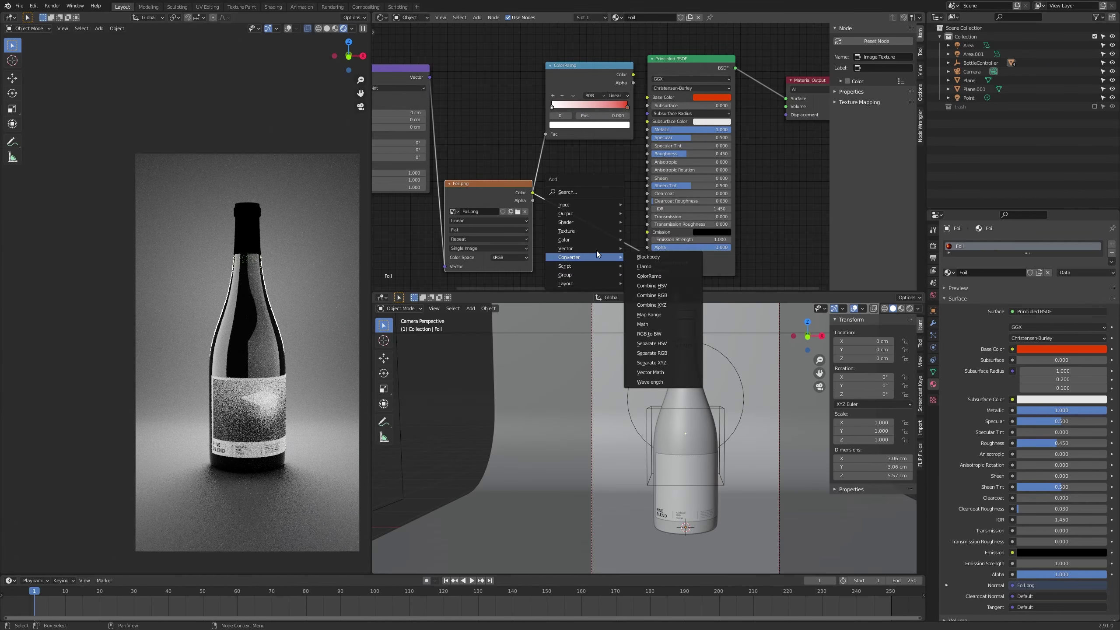
left_click(642, 249)
left_click(566, 196)
scroll(585, 236, "up", 2)
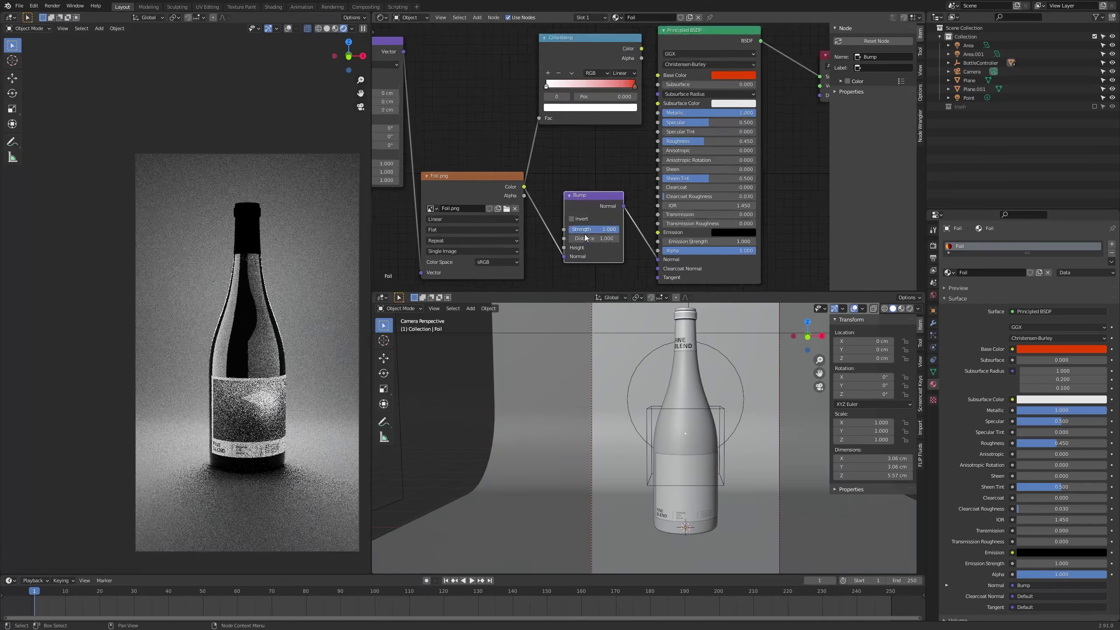
left_click_drag(563, 257, 563, 248)
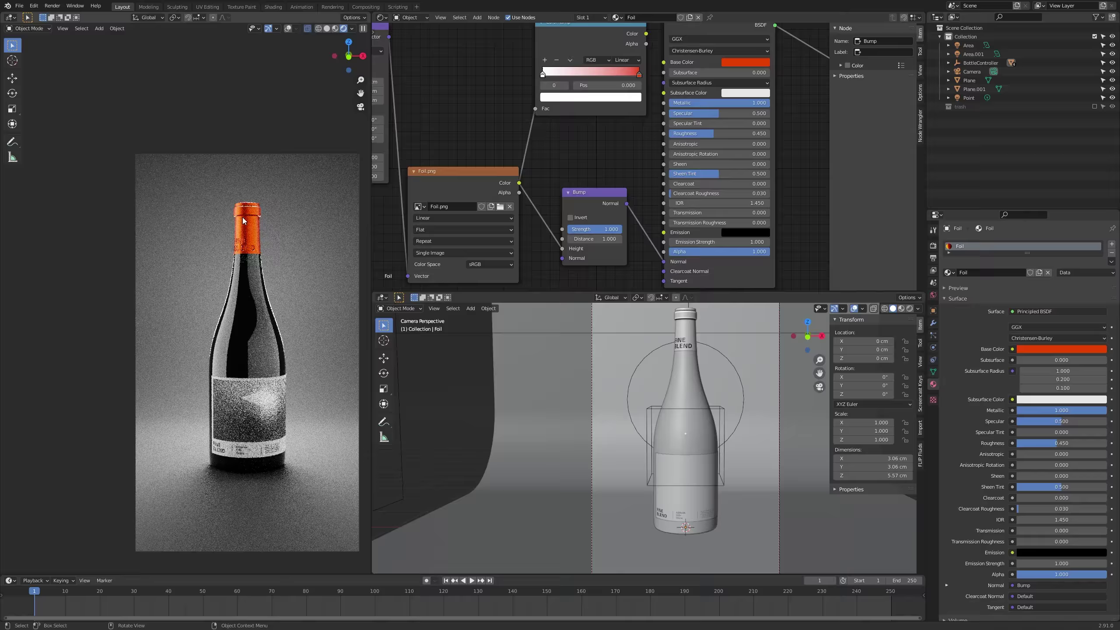
Set the Bump strength to 0.200 and examine the foil's embossed lettering from above and from the front.
scroll(242, 217, "up", 9)
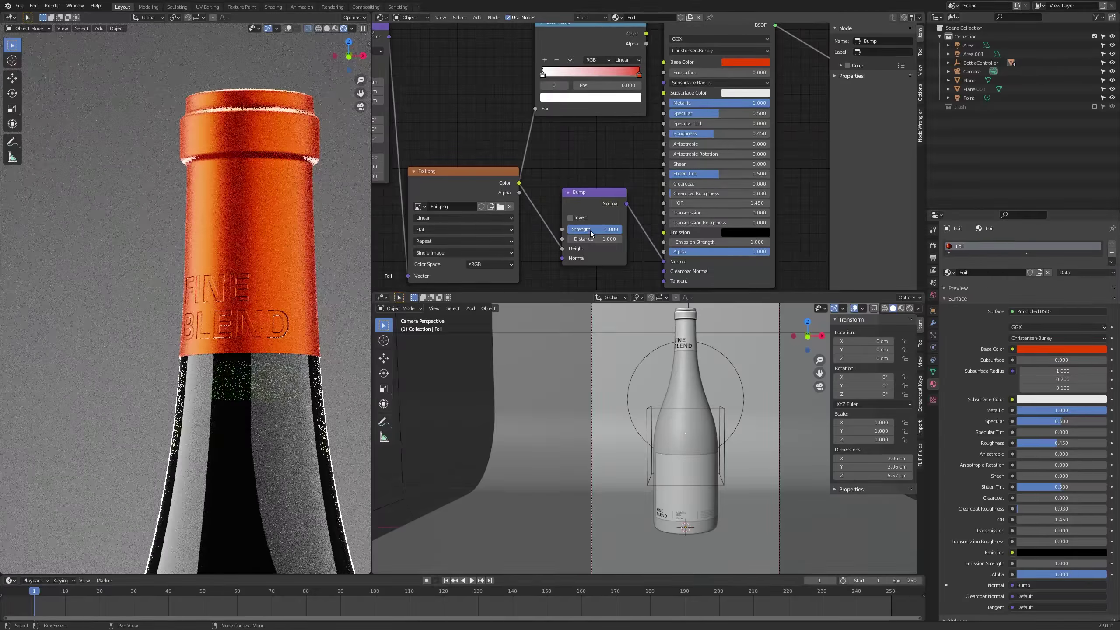
left_click_drag(592, 234, 554, 234)
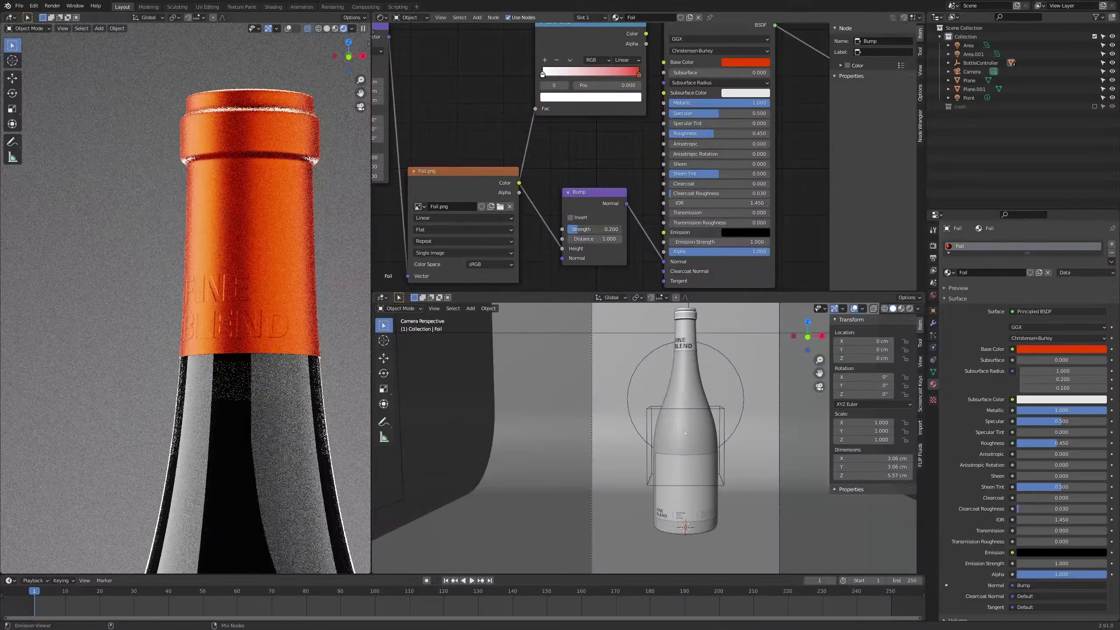
scroll(279, 164, "down", 10)
middle_click_drag(269, 193, 190, 204)
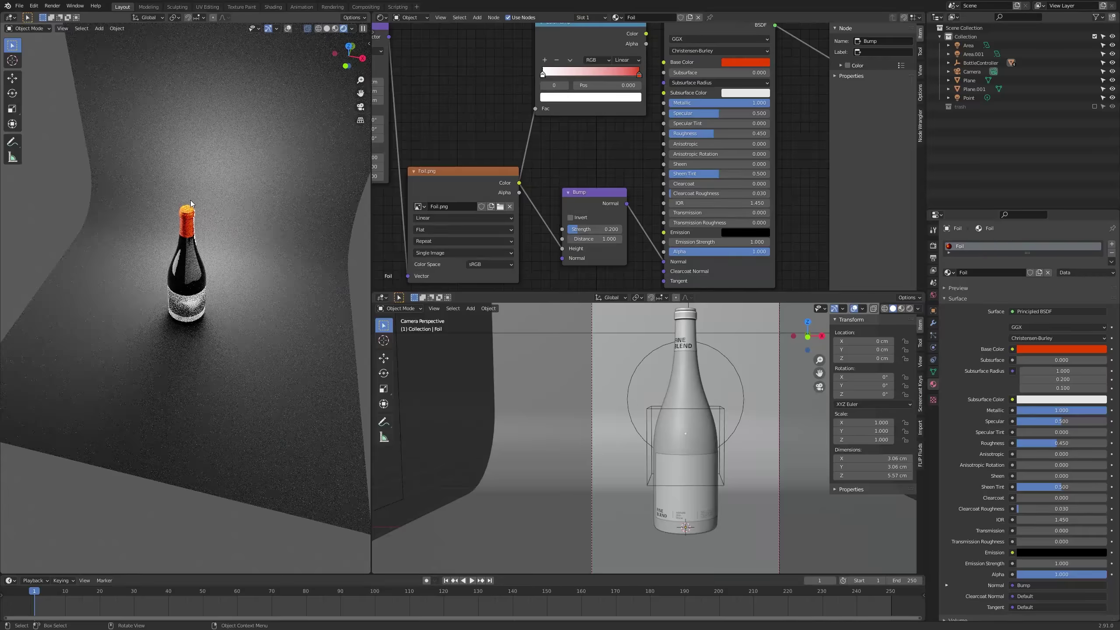
scroll(191, 204, "up", 10)
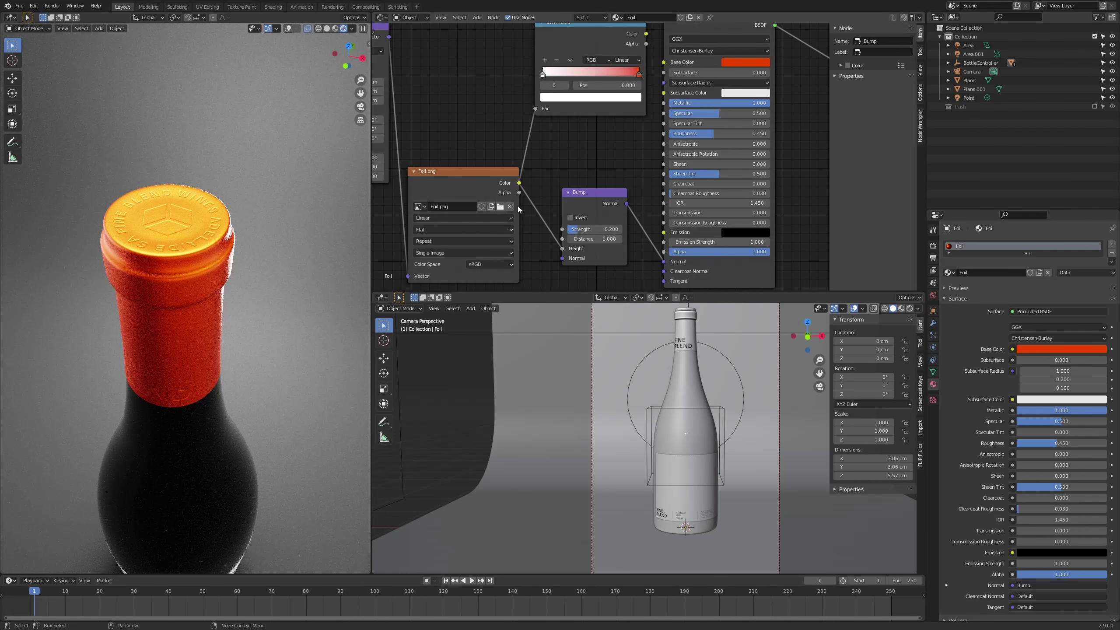
scroll(208, 262, "down", 6)
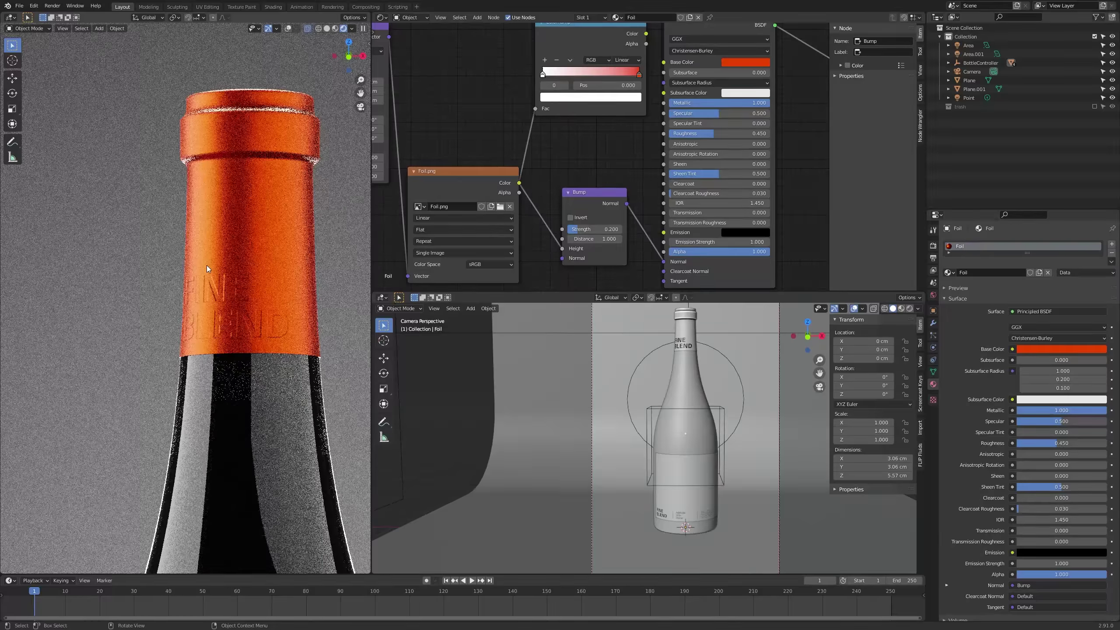
Link the ColorRamp's Color output back to the Base Color of the foil's Principled BSDF.
scroll(206, 265, "down", 1)
middle_click_drag(585, 110, 590, 138)
scroll(590, 139, "down", 1)
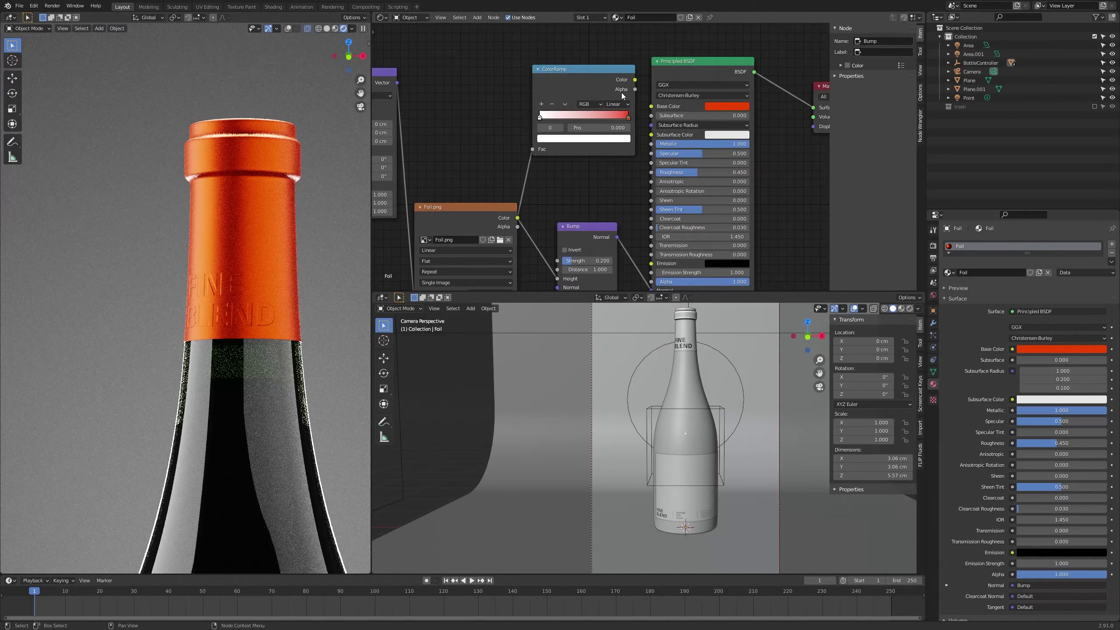
left_click_drag(635, 77, 589, 74)
Give the ColorRamp's stop at position 0.000 the foil orange E74100, darkened to an HSV value of 0.577, and check the whole bottle.
left_click(517, 108)
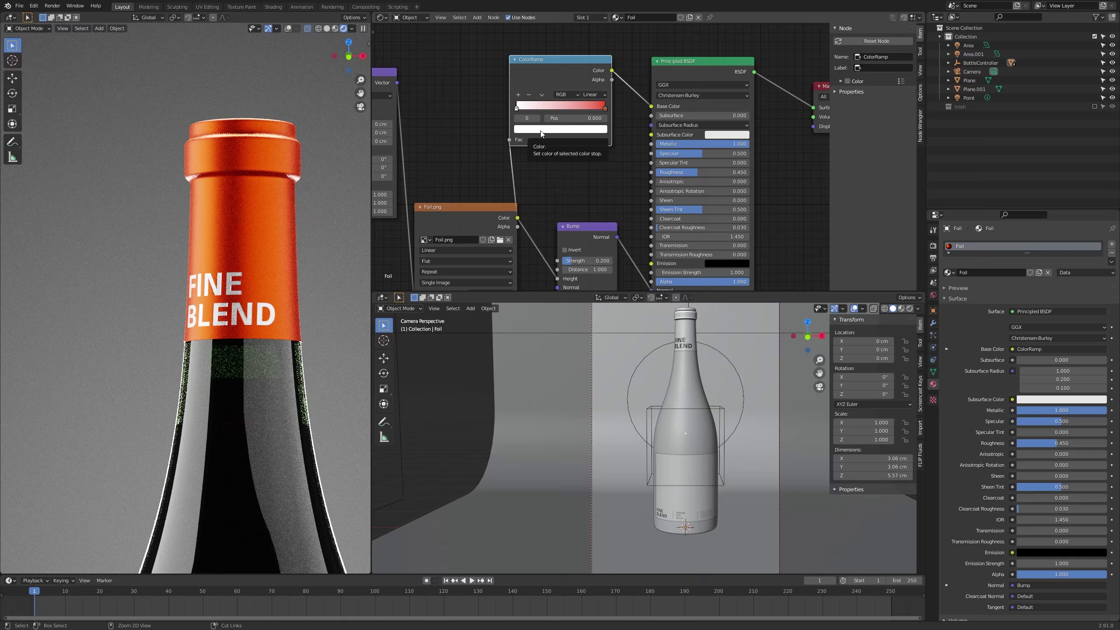
key("ctrl+v")
left_click(541, 130)
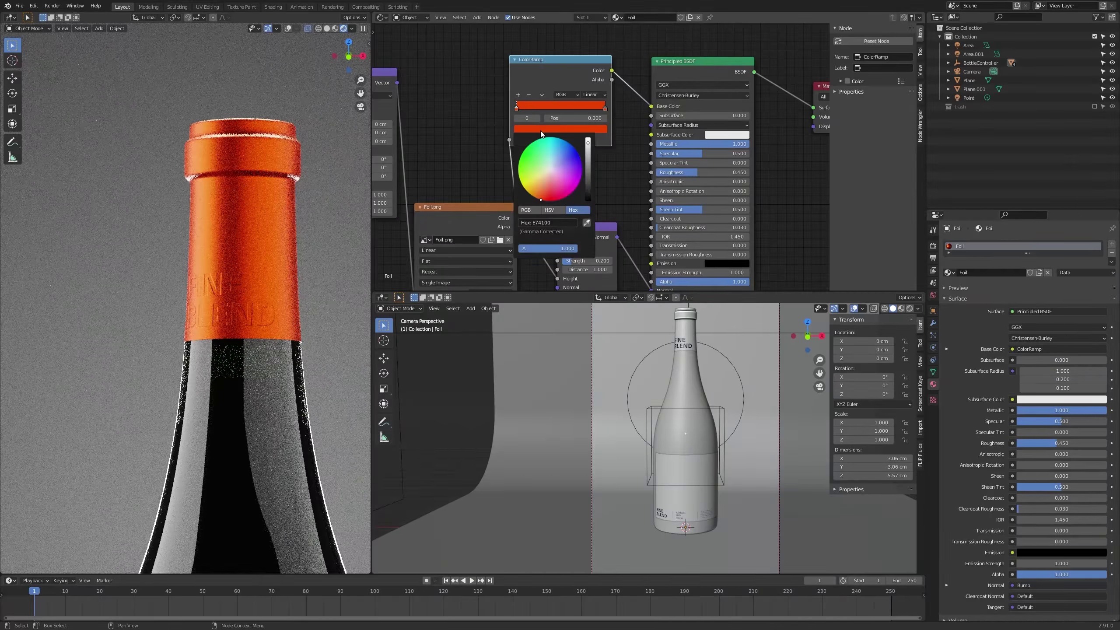
left_click(558, 211)
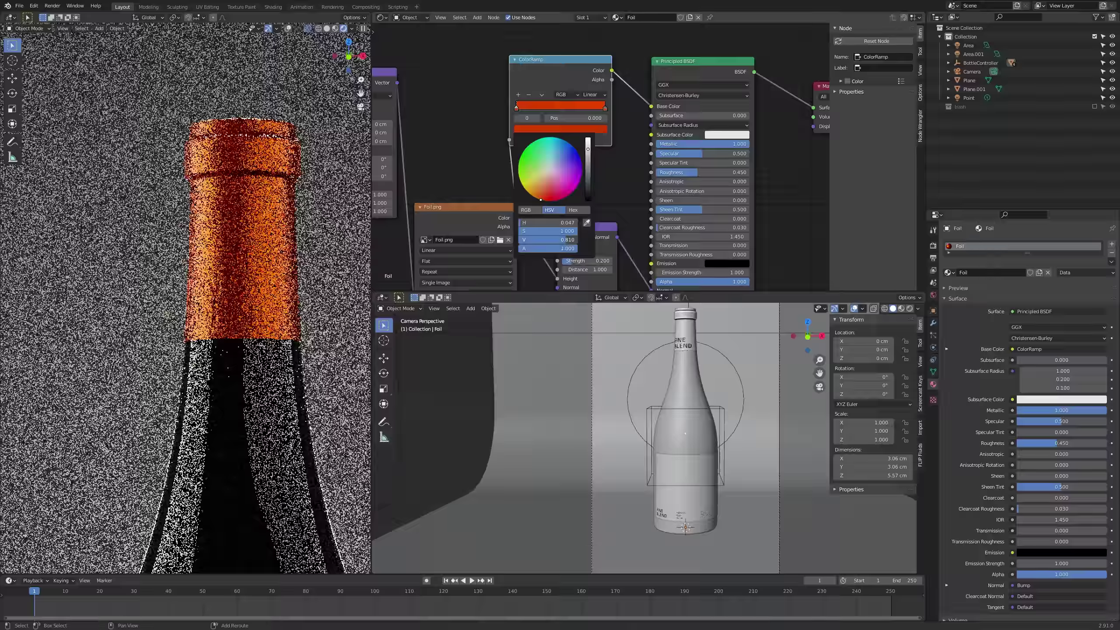
left_click_drag(558, 239, 545, 240)
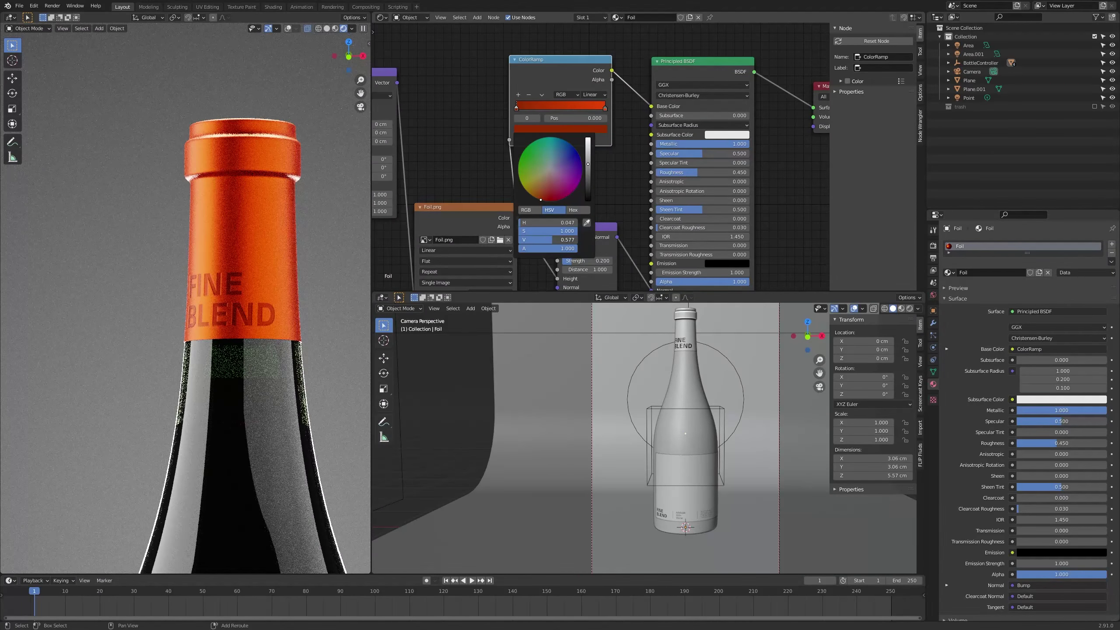
scroll(190, 206, "down", 8)
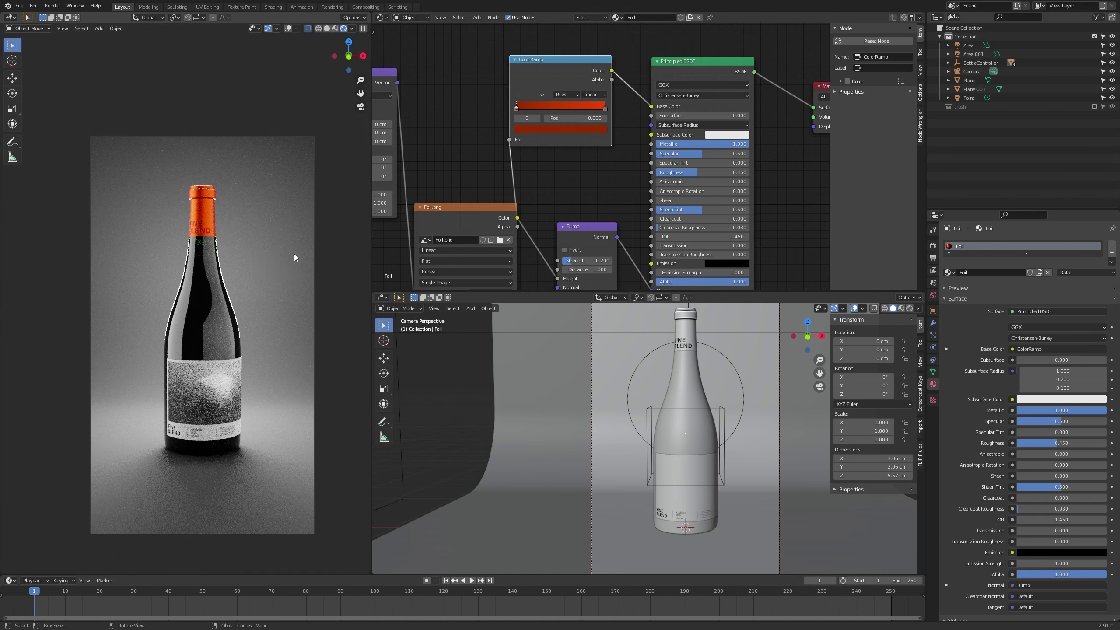
Select the glass bottle and show its Bottle material's complete Principled BSDF node.
mouse_move(633, 400)
middle_mouse_down("shift")
mouse_move(598, 423)
mouse_move(621, 394)
middle_mouse_up("shift")
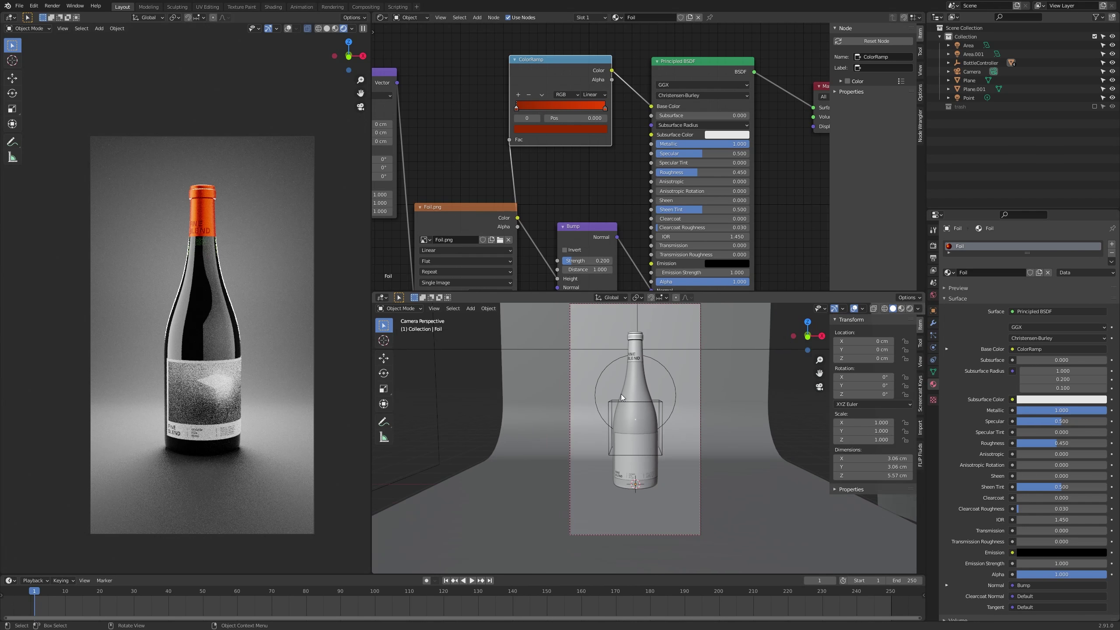
left_click(632, 391)
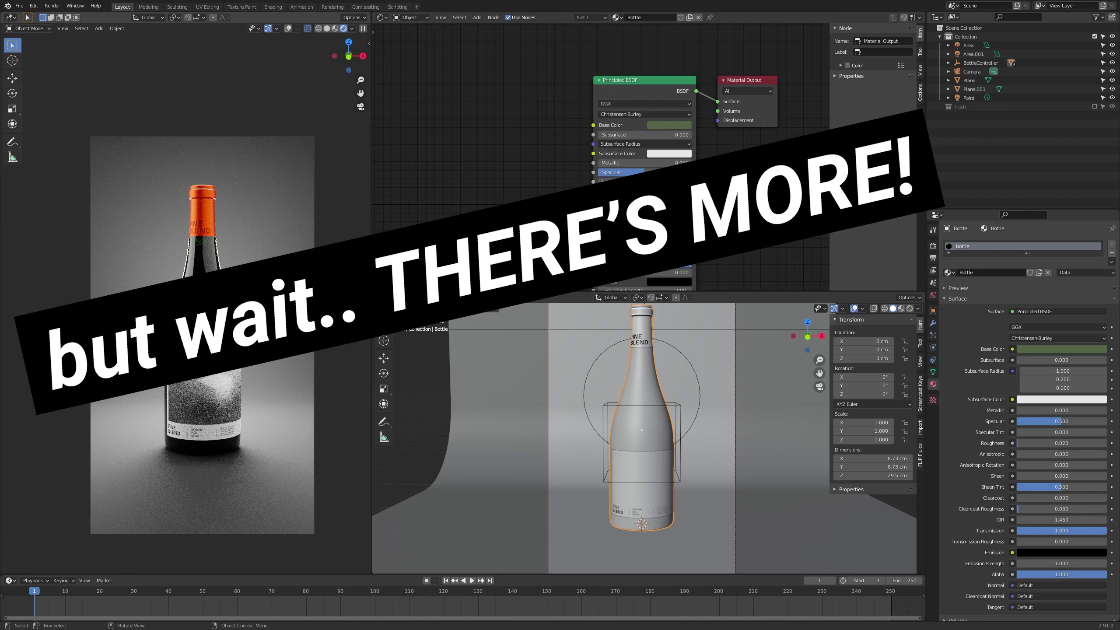
scroll(204, 280, "up", 1)
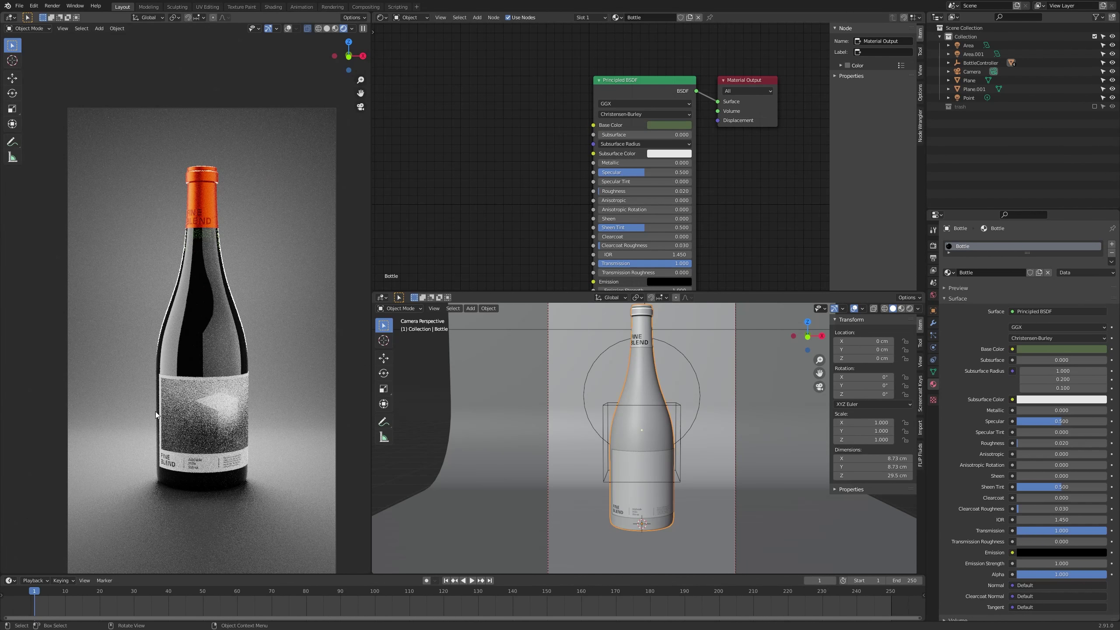
middle_click_drag(551, 145, 553, 129)
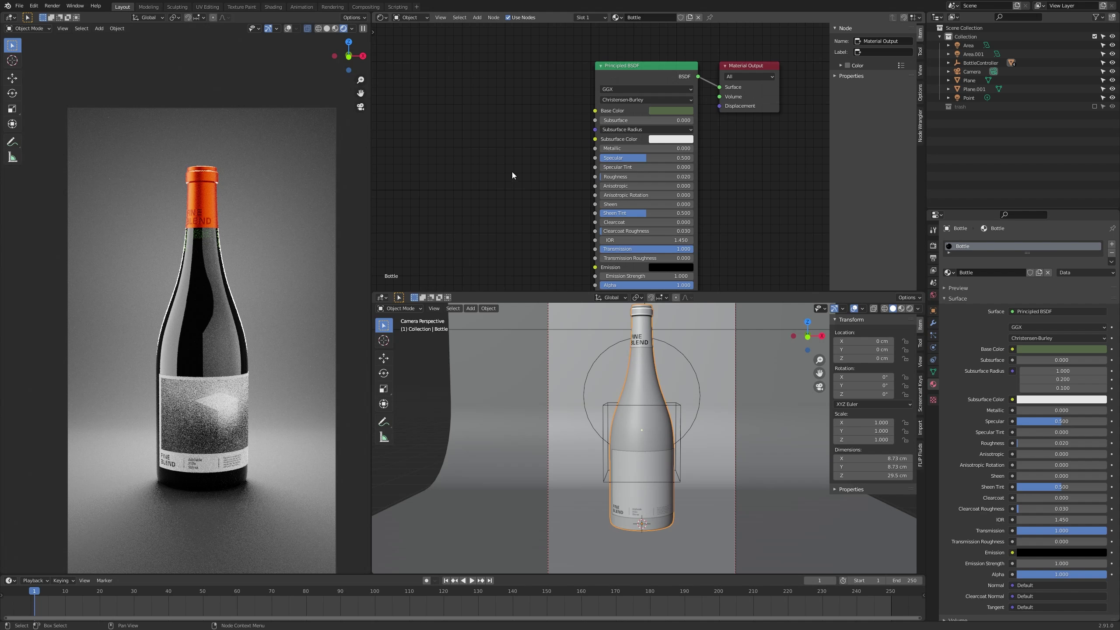
middle_click_drag(493, 188, 497, 183)
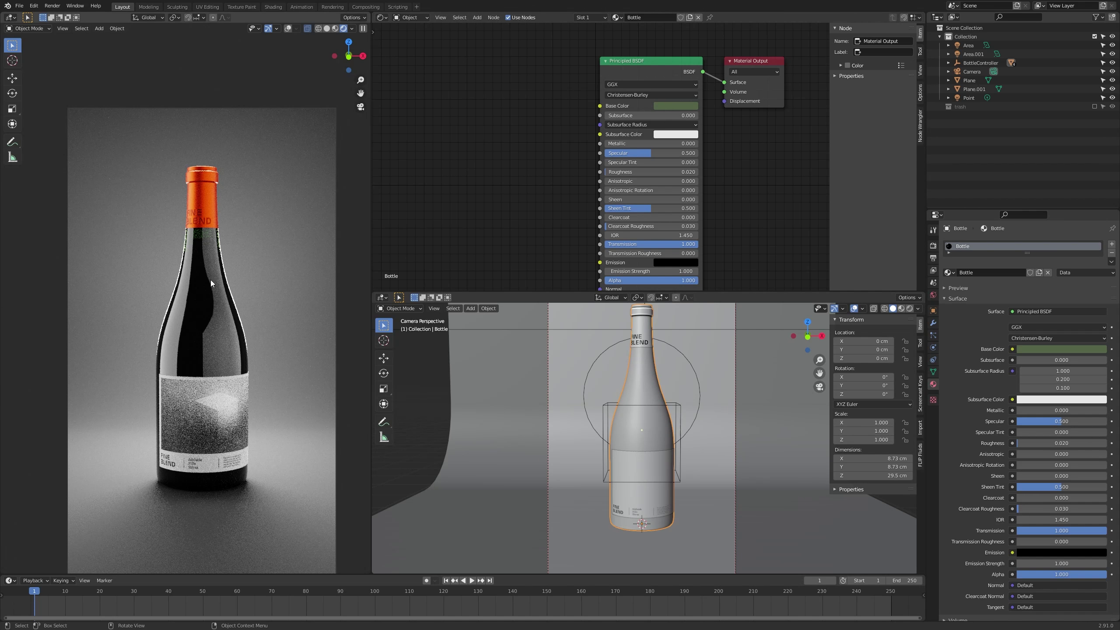
mouse_move(495, 167)
middle_mouse_down()
mouse_move(497, 154)
mouse_move(504, 160)
middle_mouse_up()
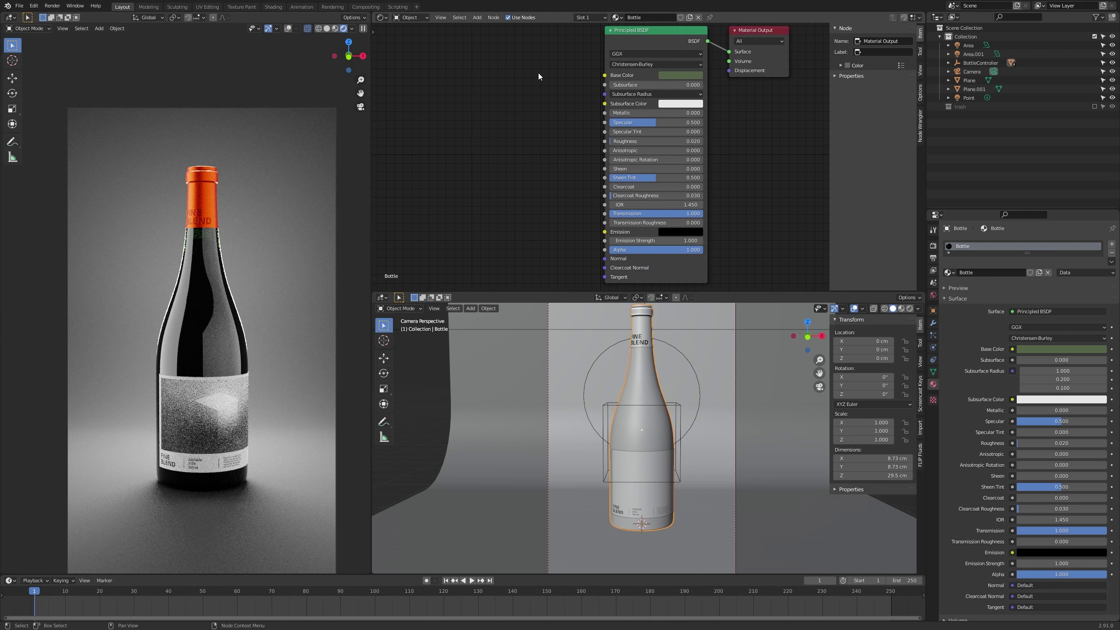